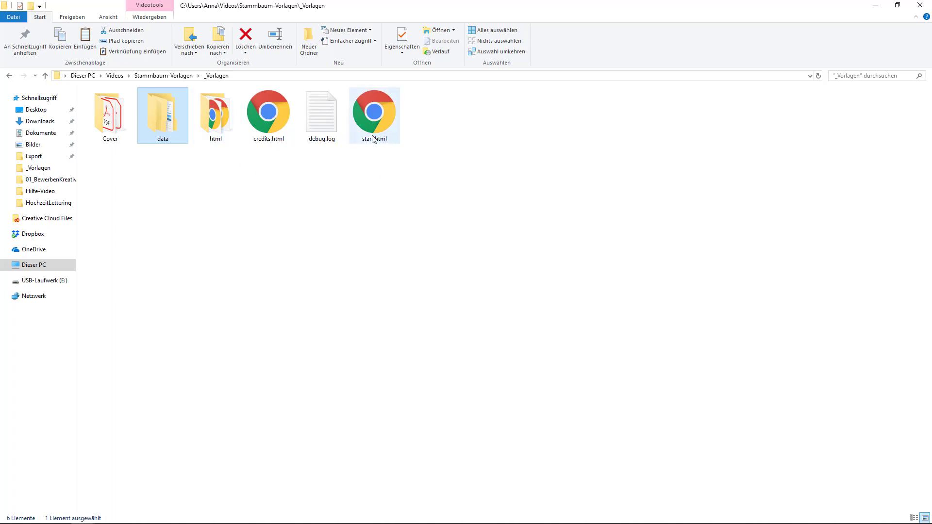
Delete debug.log from the _Vorlagen folder and open start.html in Chrome
left_click(323, 124)
key("Delete")
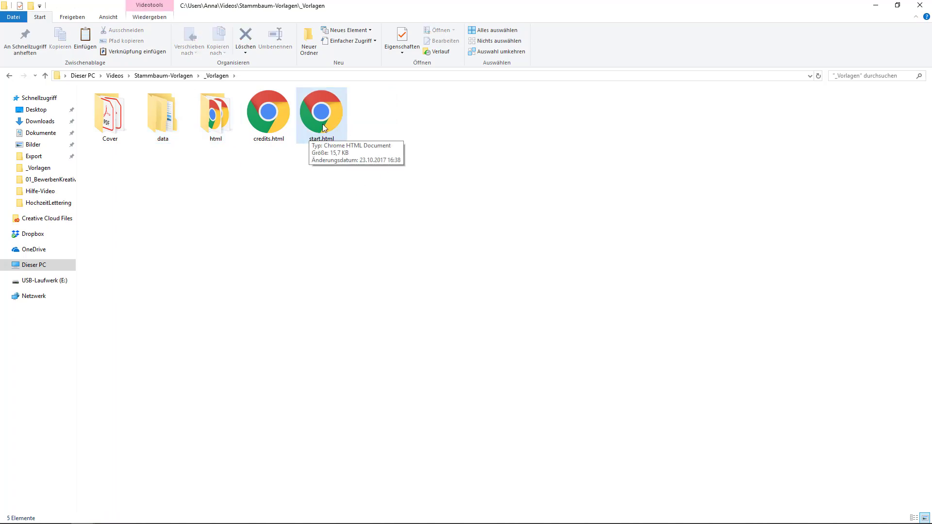
double_click(323, 125)
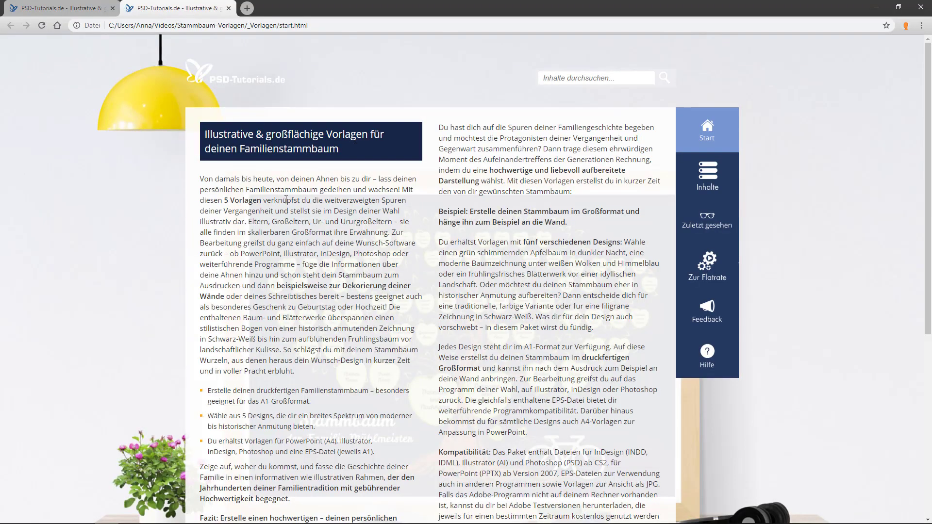
From the Inhalte page, open the fourth template's Arbeitsdateien folder listing (data\04)
left_click(709, 177)
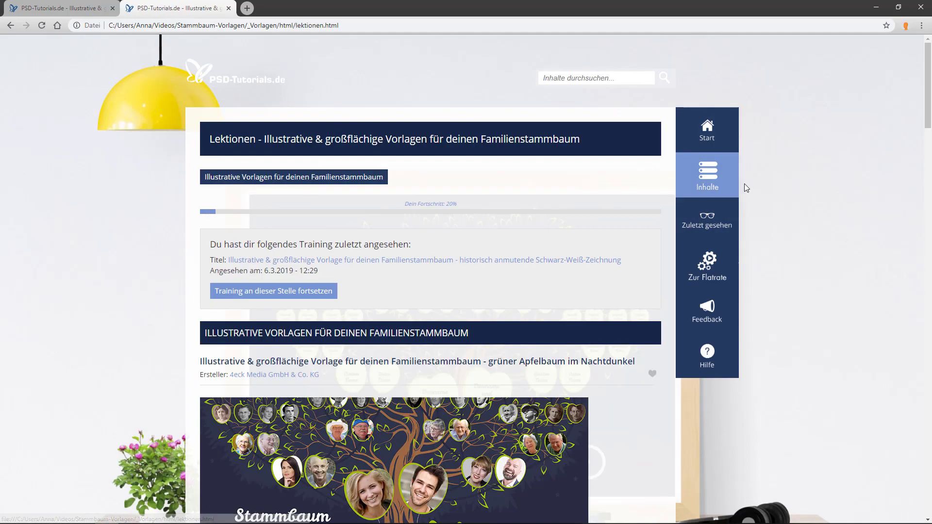
scroll(465, 176, "down", 2)
scroll(464, 177, "down", 1)
scroll(465, 177, "down", 4)
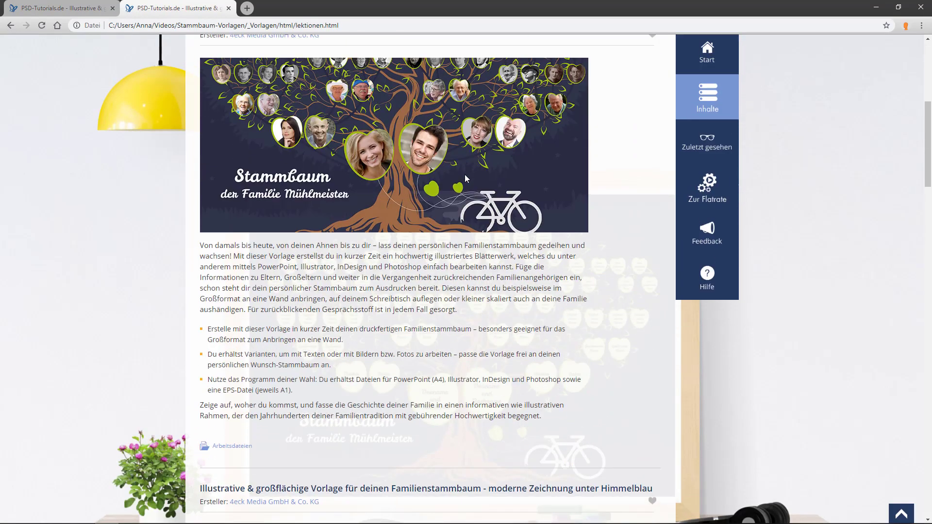
scroll(465, 174, "down", 2)
scroll(465, 174, "down", 4)
scroll(465, 173, "down", 5)
scroll(465, 173, "down", 4)
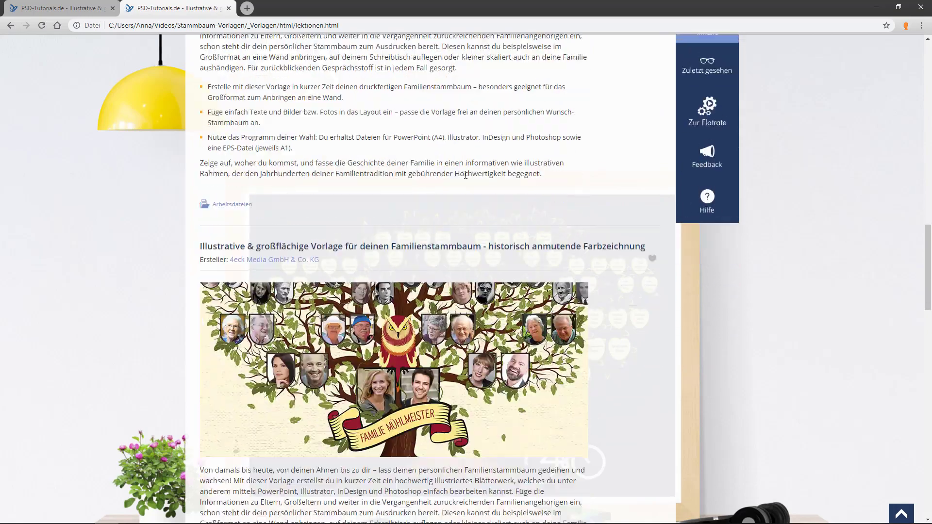
scroll(466, 173, "down", 2)
scroll(466, 173, "down", 5)
scroll(465, 174, "down", 6)
scroll(467, 178, "down", 6)
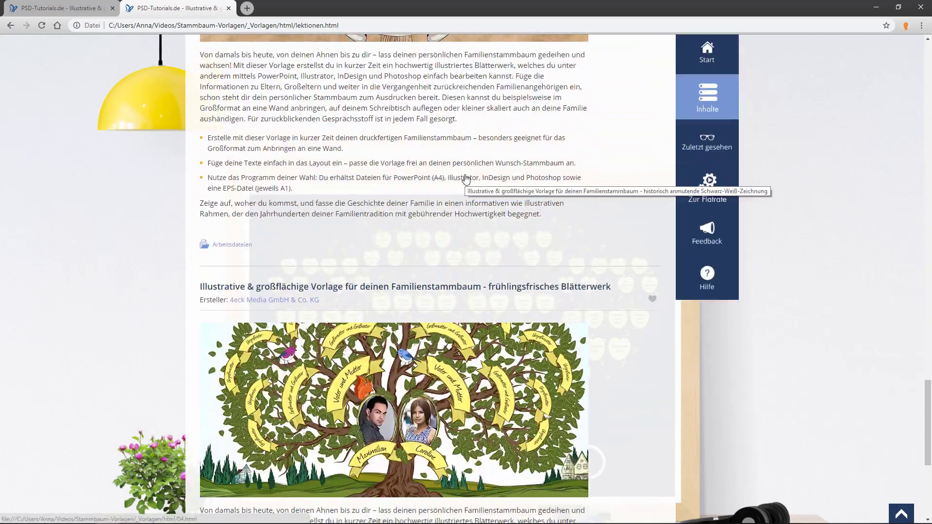
scroll(466, 178, "down", 3)
scroll(466, 178, "down", 2)
scroll(466, 178, "up", 5)
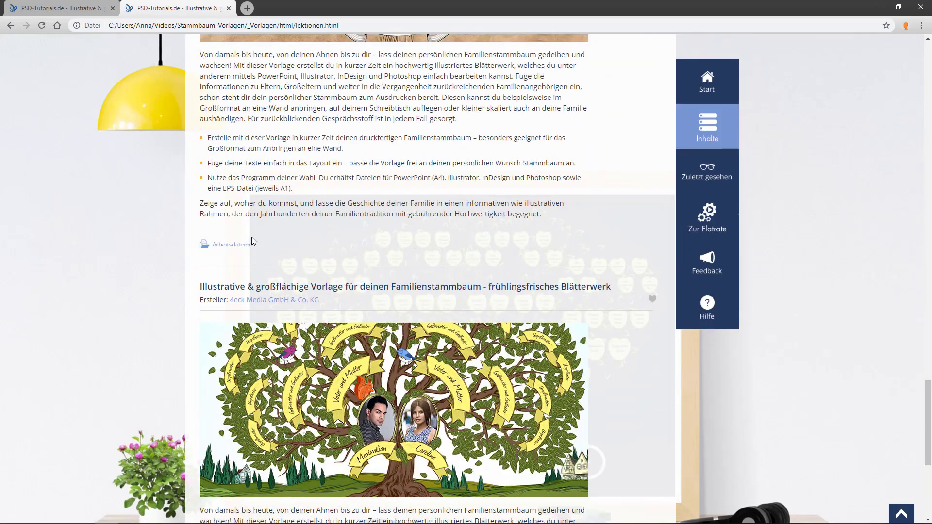
left_click(249, 244)
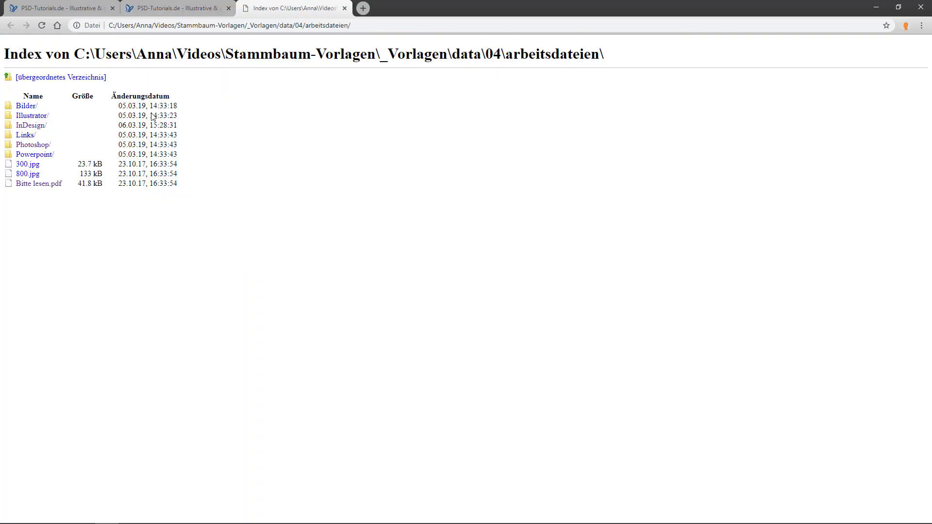
Open Bitte lesen.pdf and follow its fontsquirrel link to the Oleo Script font page
left_click(32, 186)
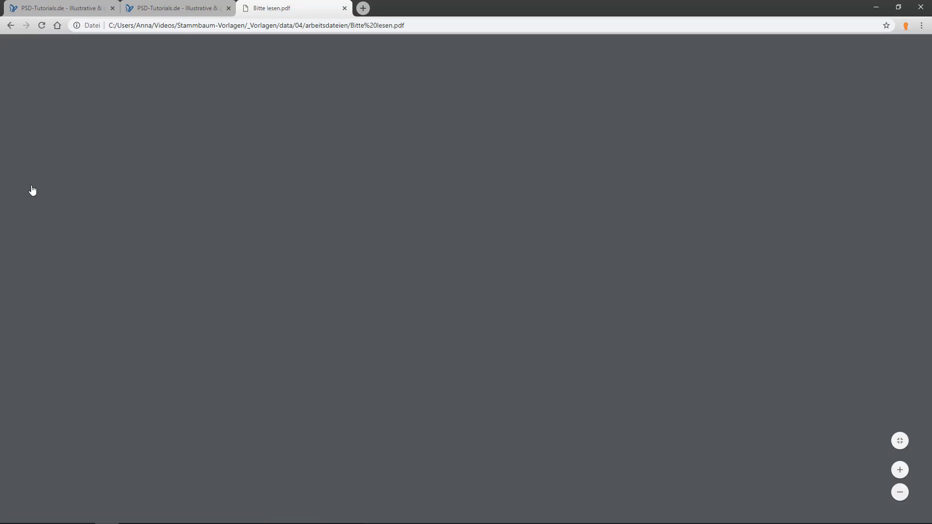
scroll(320, 213, "down", 4)
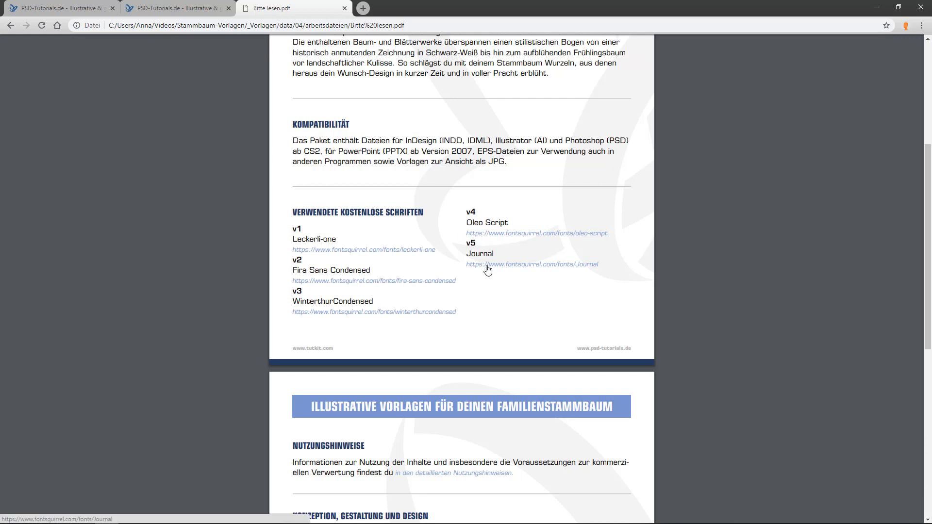
left_click(526, 234)
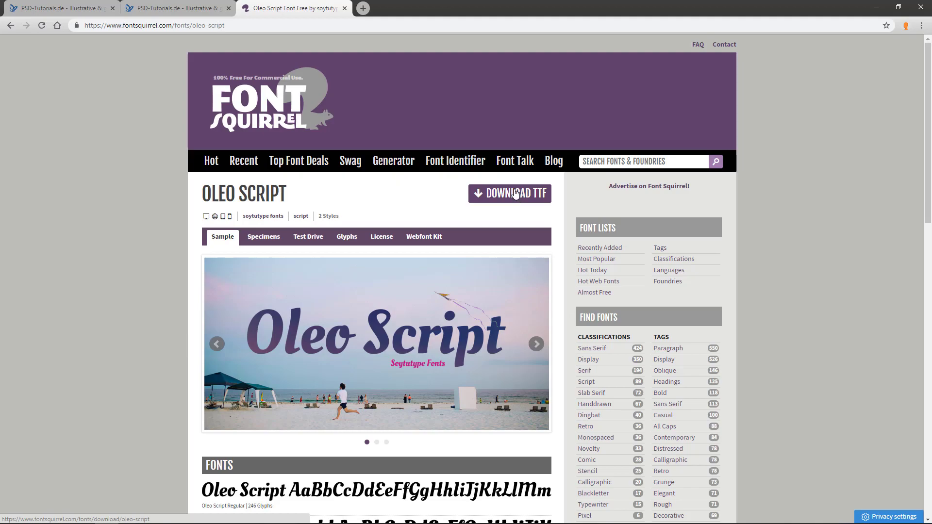
List the three Stammbaum files in the template's InDesign folder, then return to File Explorer
left_click(187, 9)
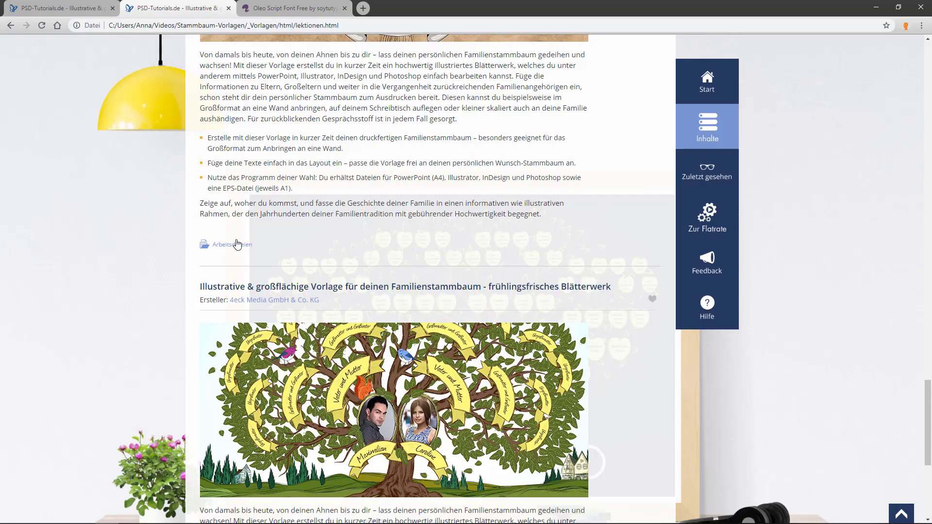
left_click(237, 244)
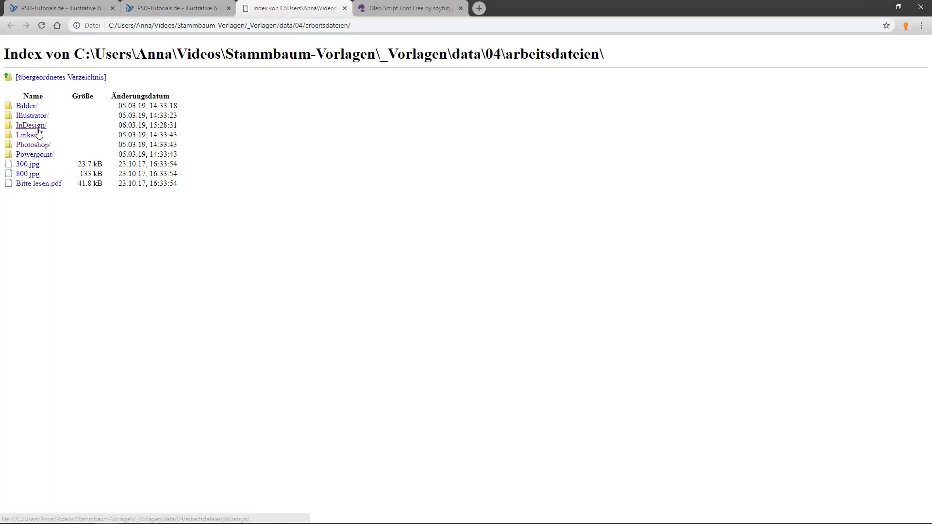
left_click(38, 128)
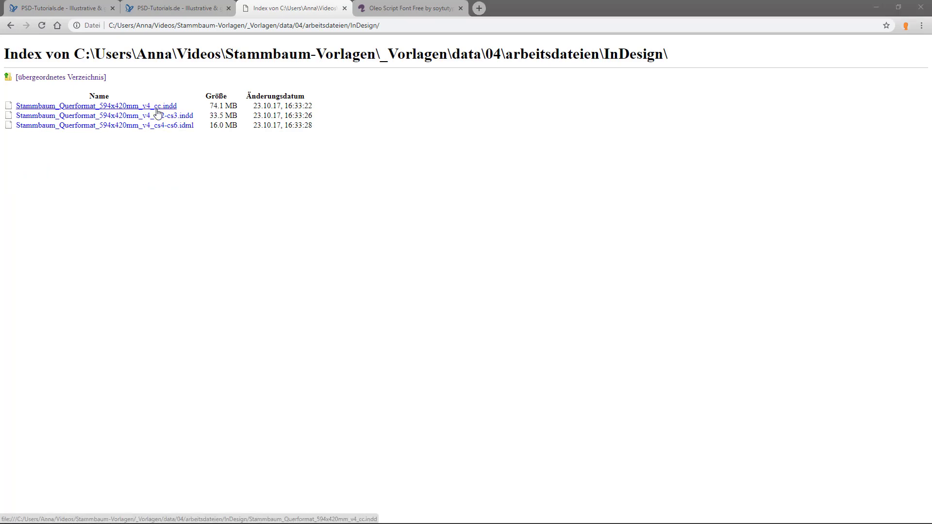
key("alt+Tab")
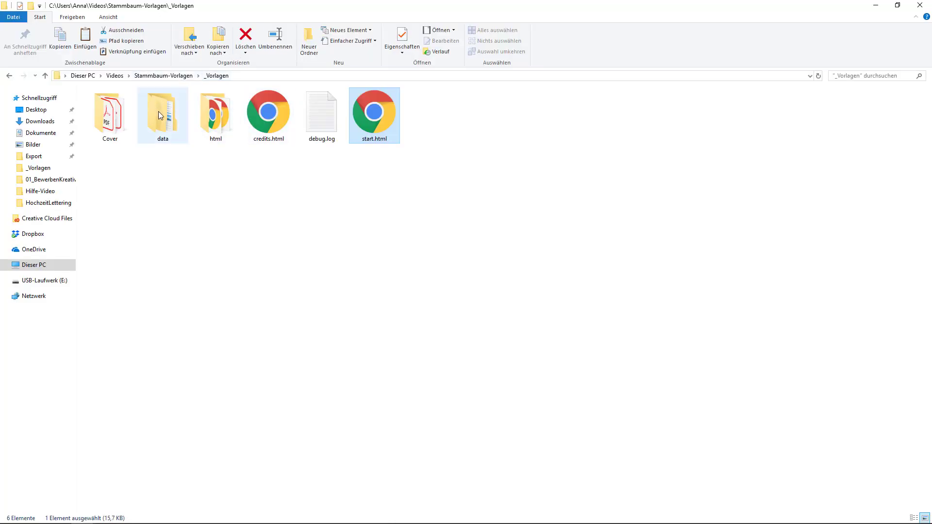
Open the Stammbaum _cc.indd file from data > 04 > arbeitsdateien > InDesign, then open its Links folder
double_click(159, 113)
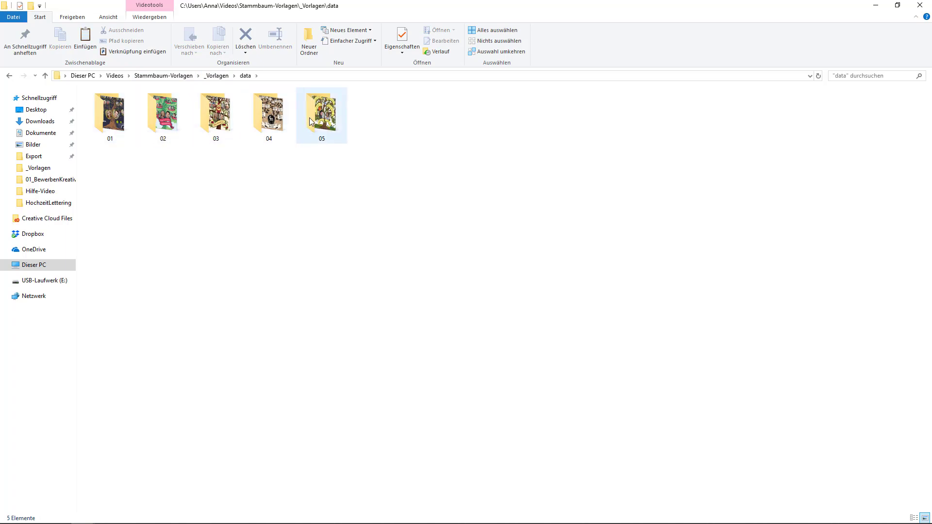
double_click(274, 117)
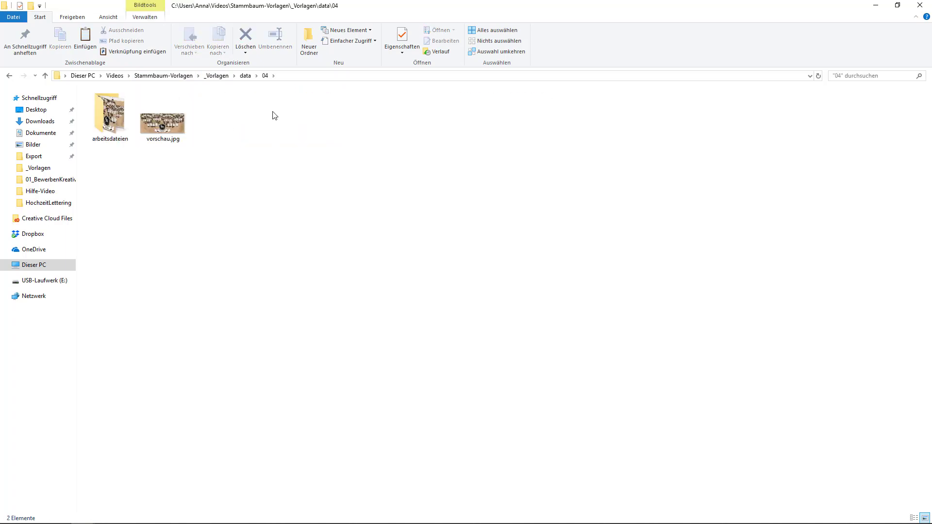
double_click(110, 116)
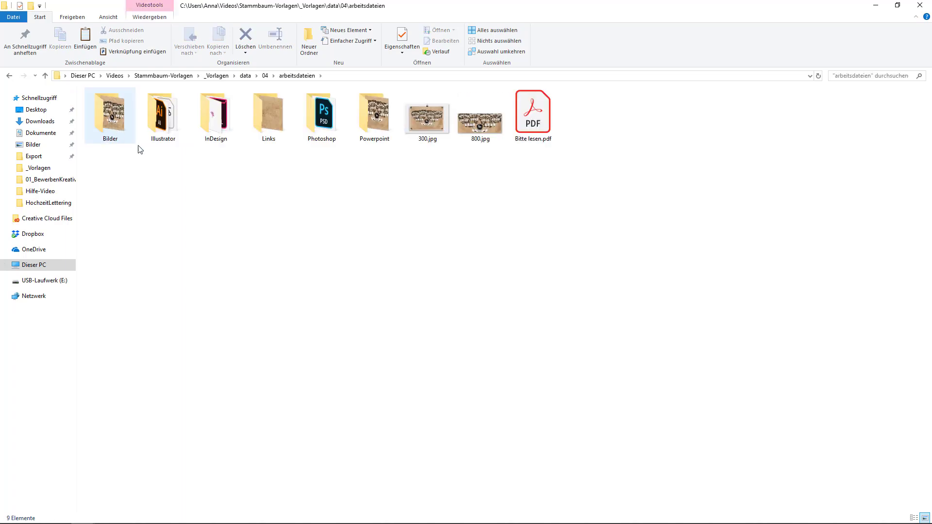
left_click(227, 120)
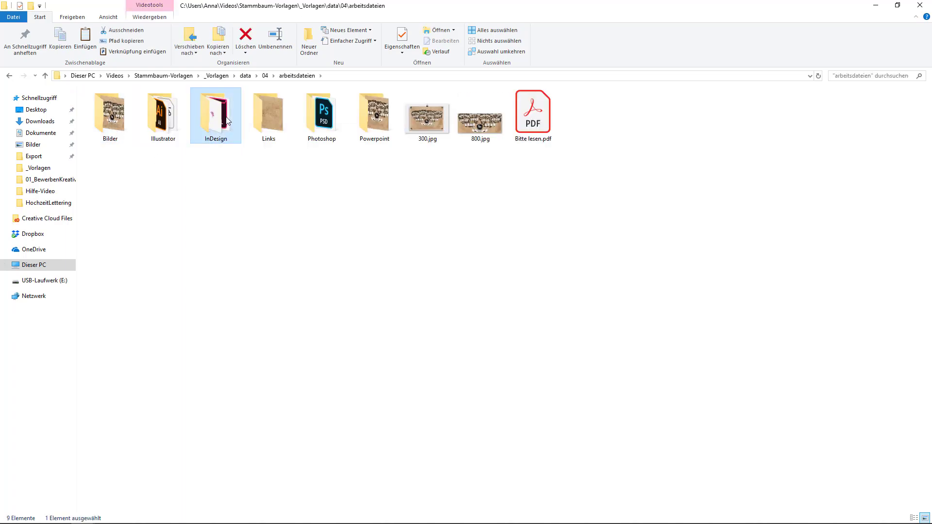
double_click(227, 120)
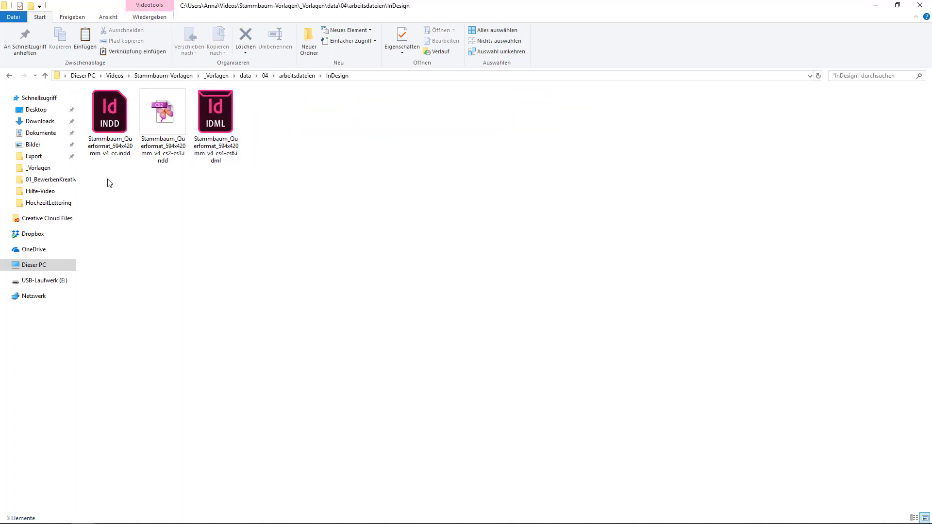
mouse_move(109, 117)
double_click(122, 125)
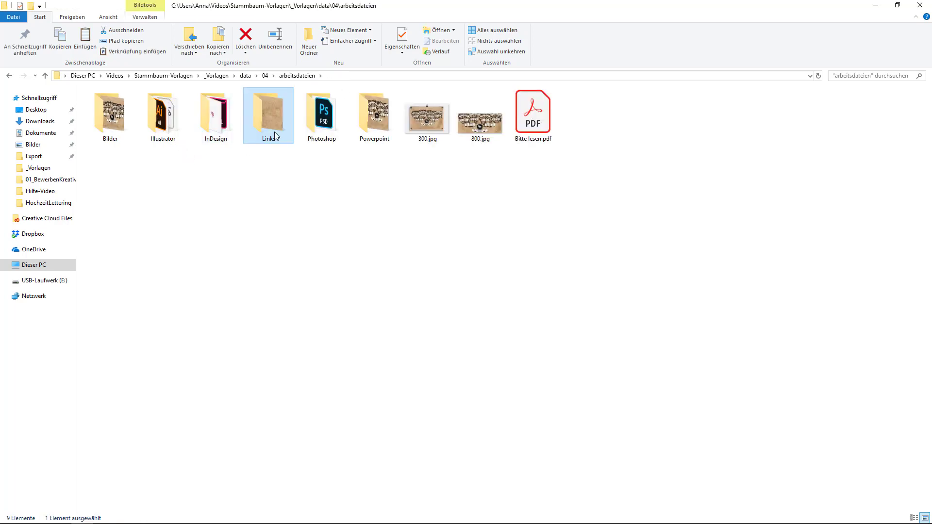
double_click(266, 118)
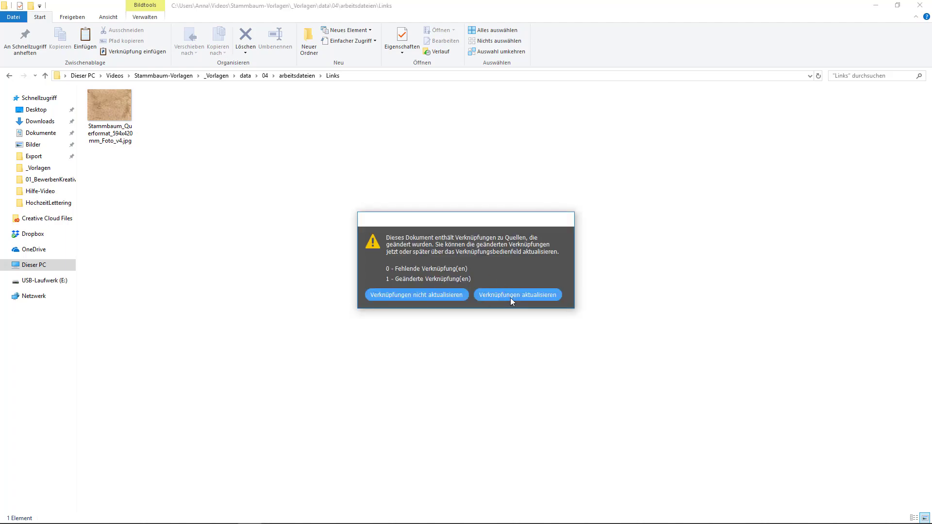
Update the modified photo link, maximize InDesign and close the Absatzformate panel
left_click(512, 295)
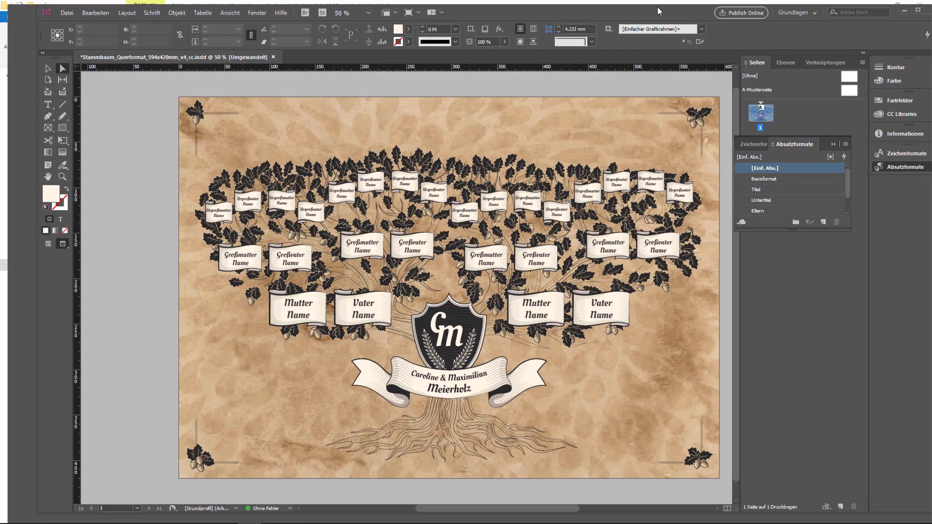
double_click(658, 7)
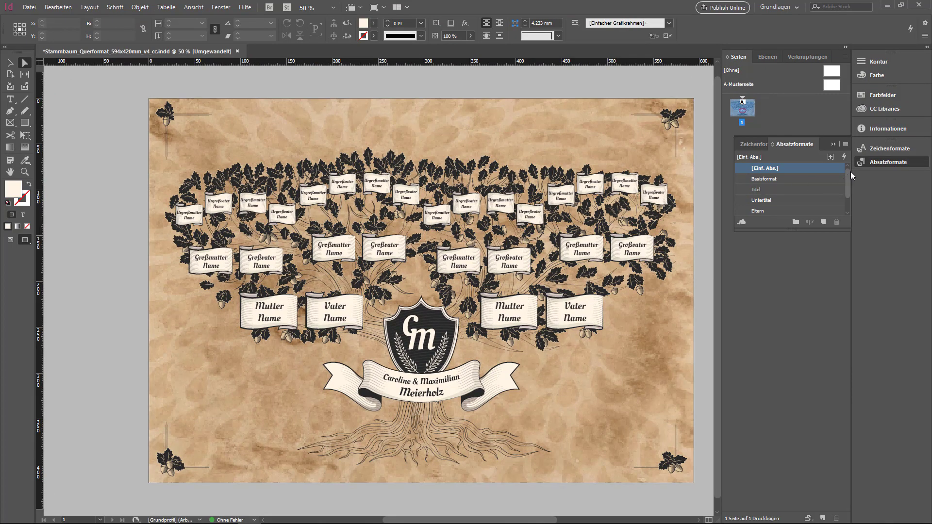
left_click(884, 162)
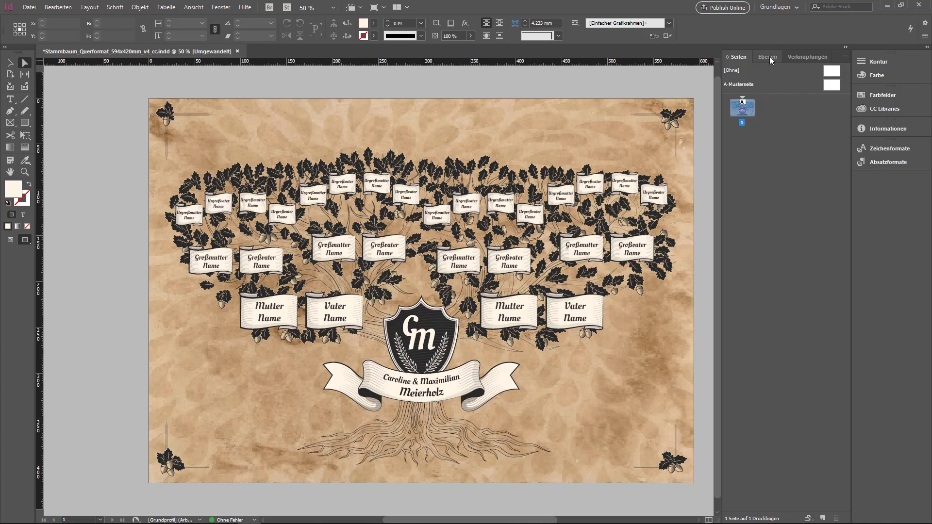
Inspect the Ebenen and Verknüpfungen panels, toggling the Text and Gestaltungsebene layers' visibility
left_click(770, 57)
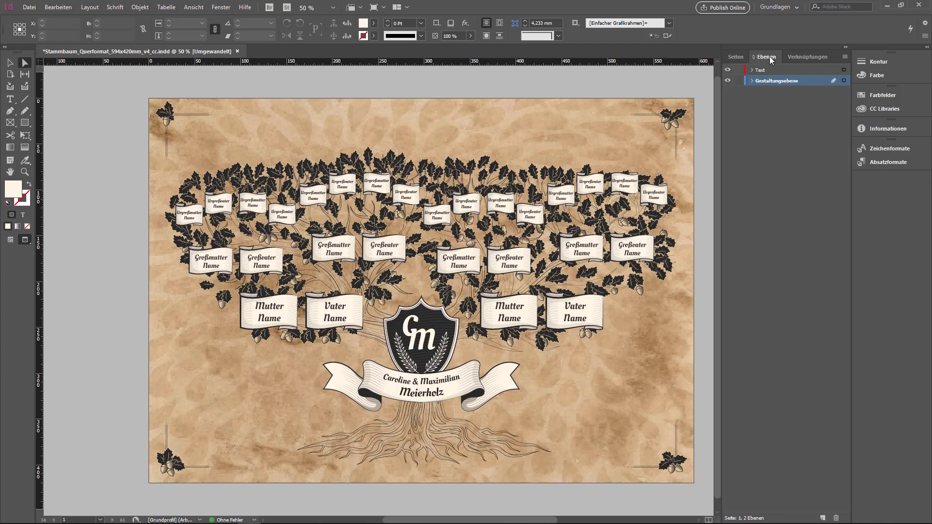
left_click(800, 59)
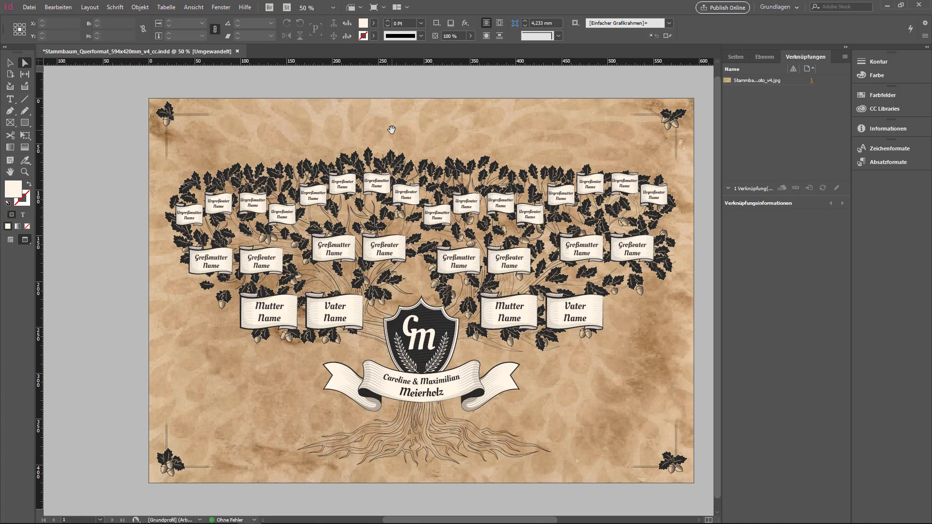
left_click(760, 57)
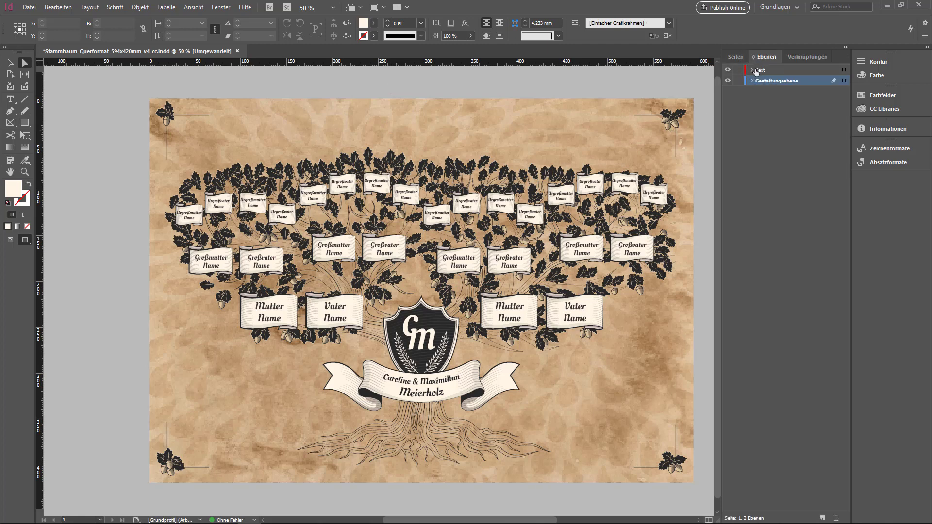
left_click(728, 70)
left_click(730, 80)
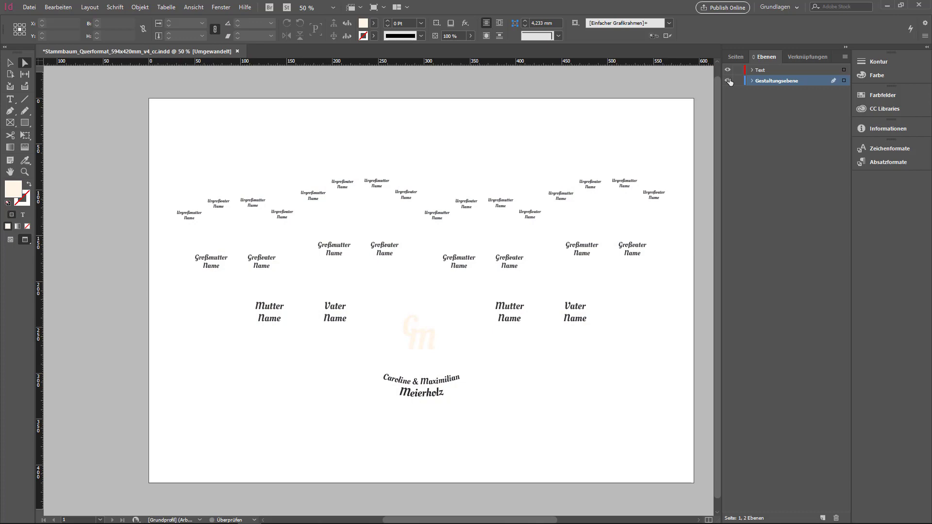
left_click(728, 80)
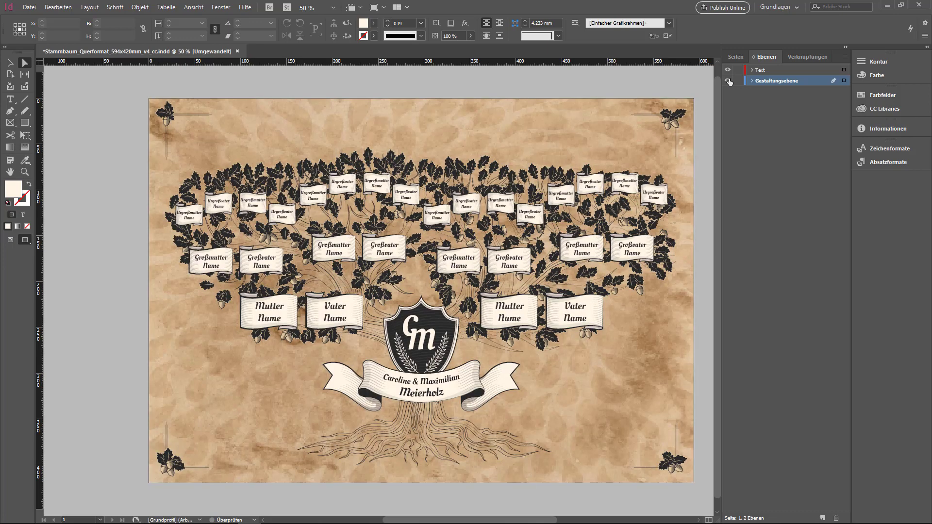
left_click(30, 8)
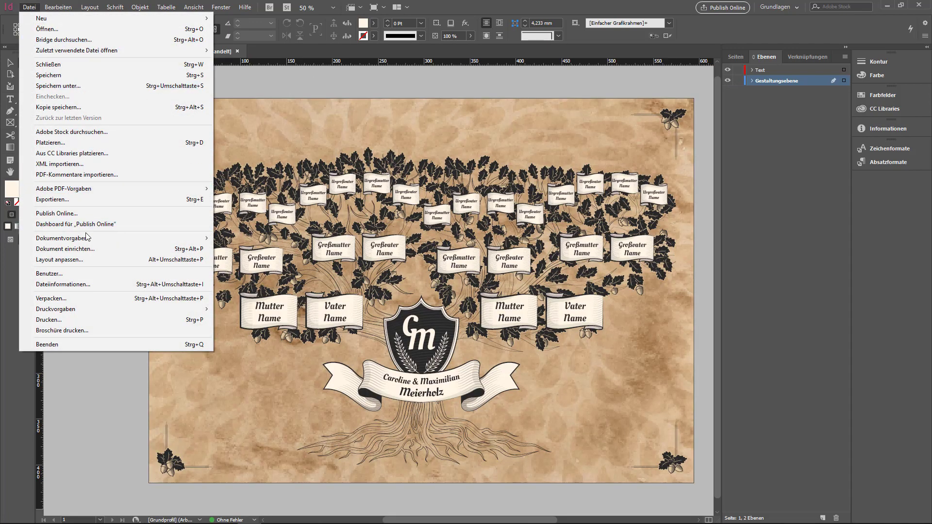
Verify the 594 × 420 mm page and 3 mm bleed in Dokument einrichten, then close it
left_click(89, 249)
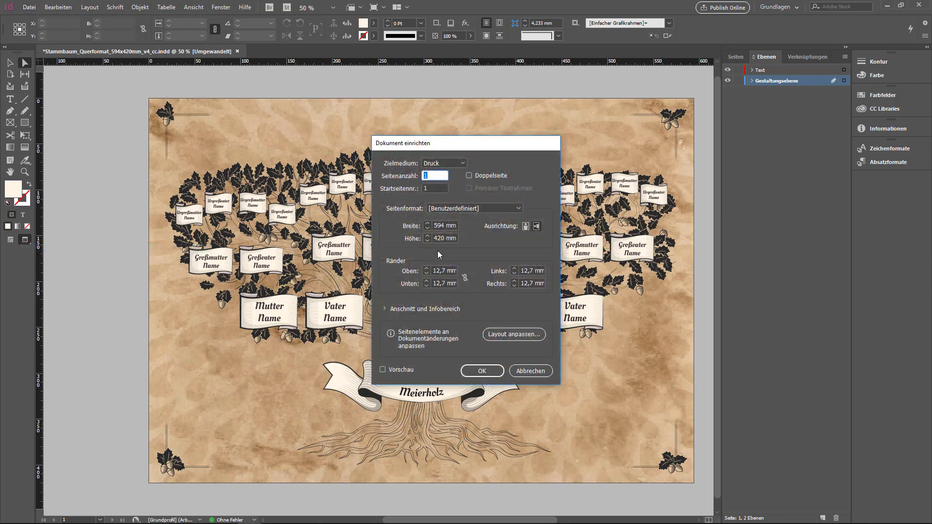
left_click(384, 309)
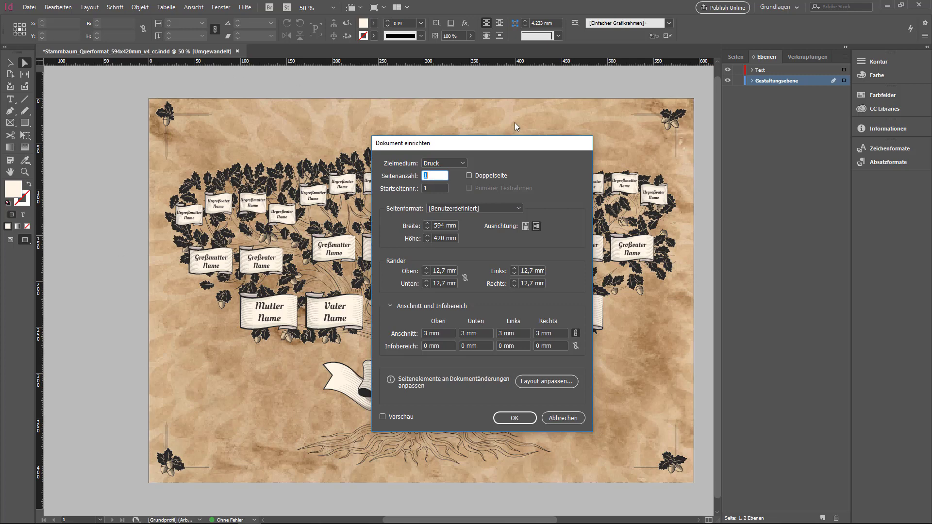
left_click(515, 418)
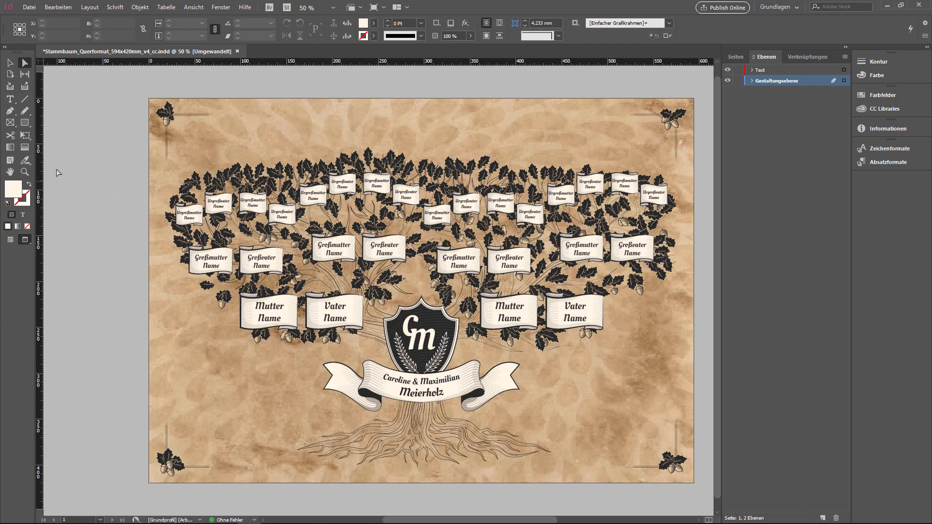
Place the Type cursor in the Caroline & Maximilian banner text and toggle Normal/Preview screen mode
left_click(10, 99)
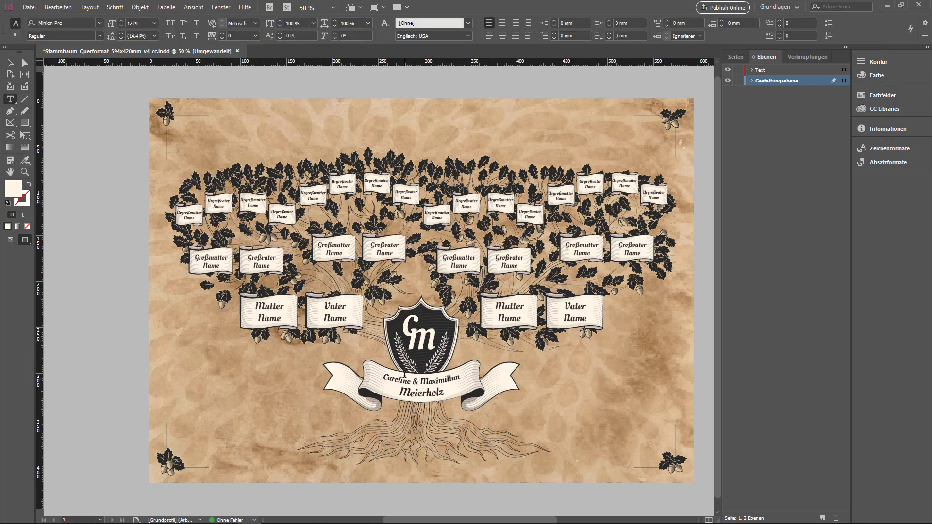
left_click(410, 380)
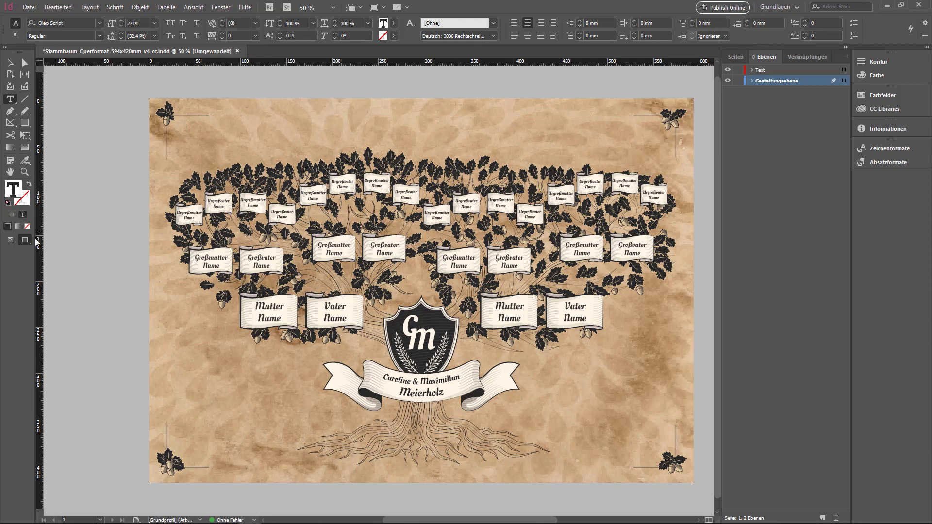
left_click(10, 241)
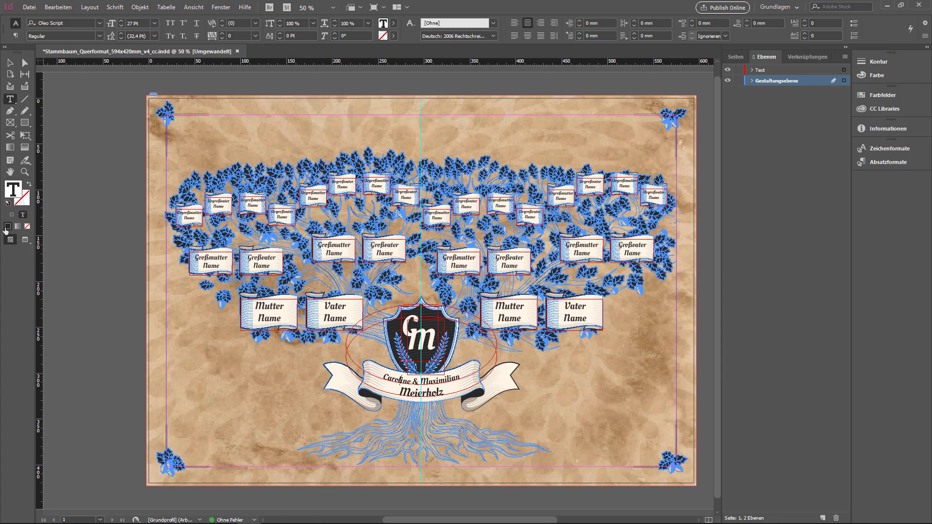
left_click(25, 240)
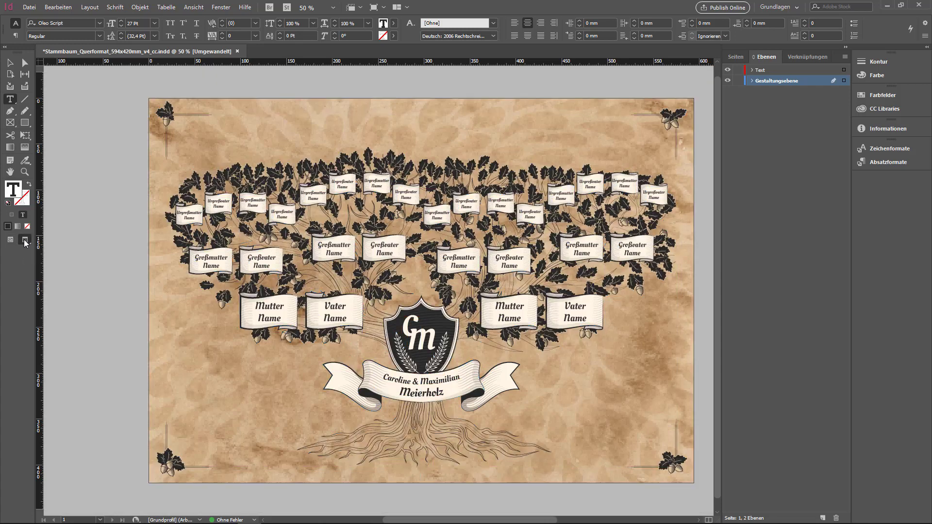
Scroll and zoom the view in on the name banner beneath the shield
scroll(427, 403, "left", 2)
scroll(452, 401, "left", 2)
scroll(470, 406, "right", 2)
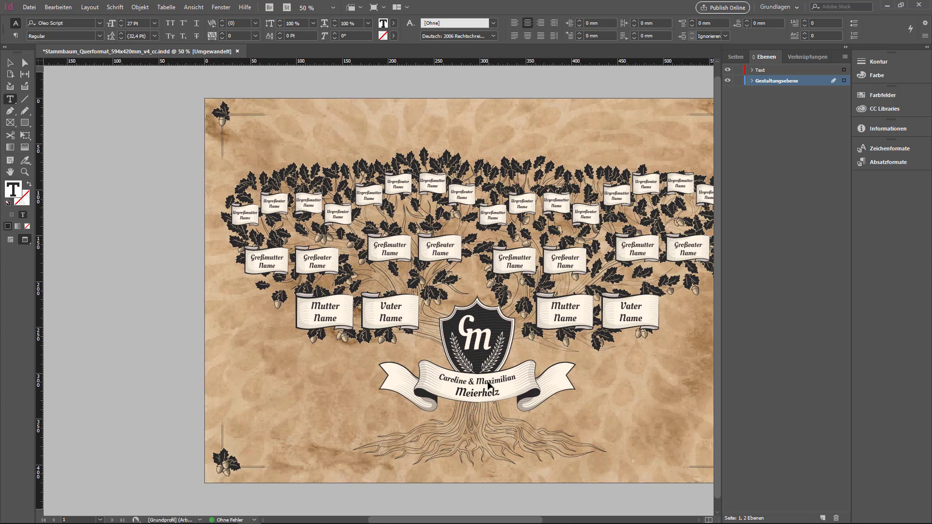
scroll(455, 380, "right", 2)
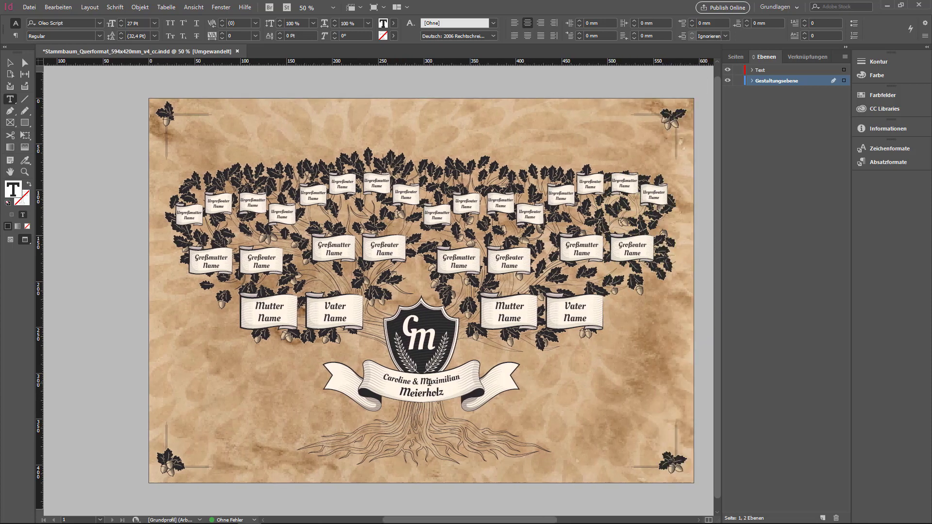
scroll(426, 387, "up", 1)
scroll(427, 387, "up", 1)
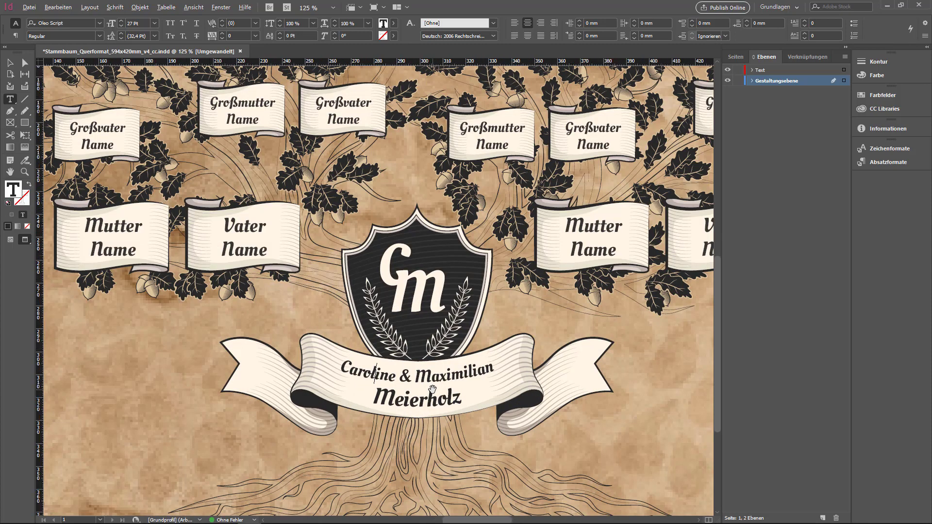
scroll(431, 389, "up", 2)
scroll(432, 388, "up", 1)
scroll(431, 388, "up", 1)
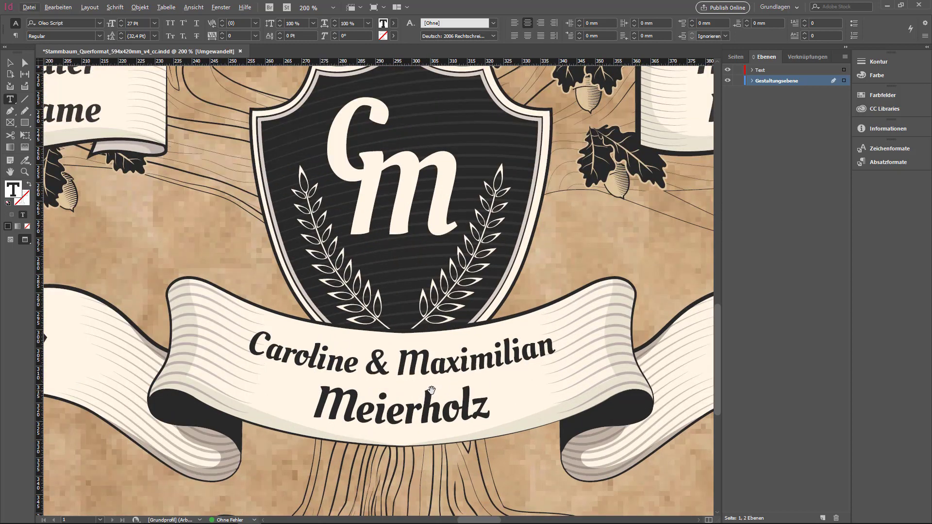
scroll(430, 387, "up", 1)
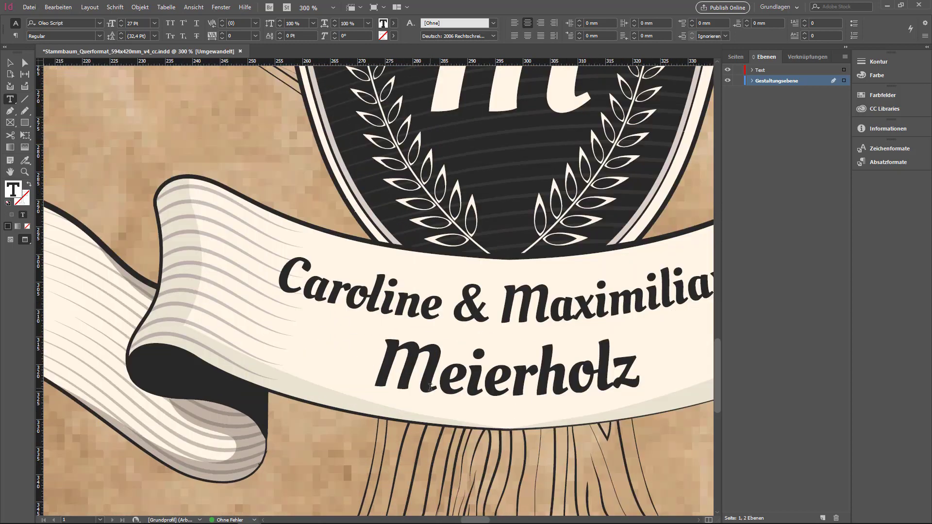
scroll(430, 387, "down", 1)
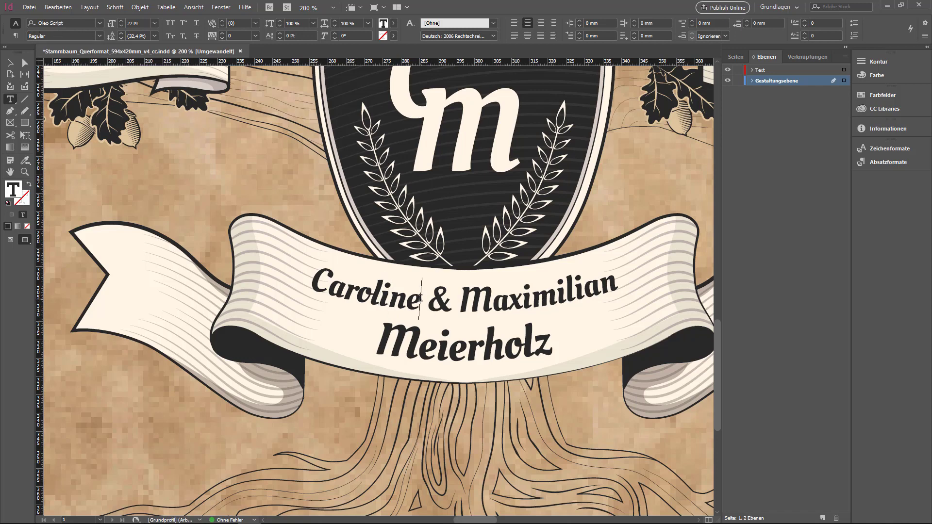
Replace the first-name line Caroline & Maximilian with Anastasia & Gabriel
left_click_drag(617, 280, 325, 280)
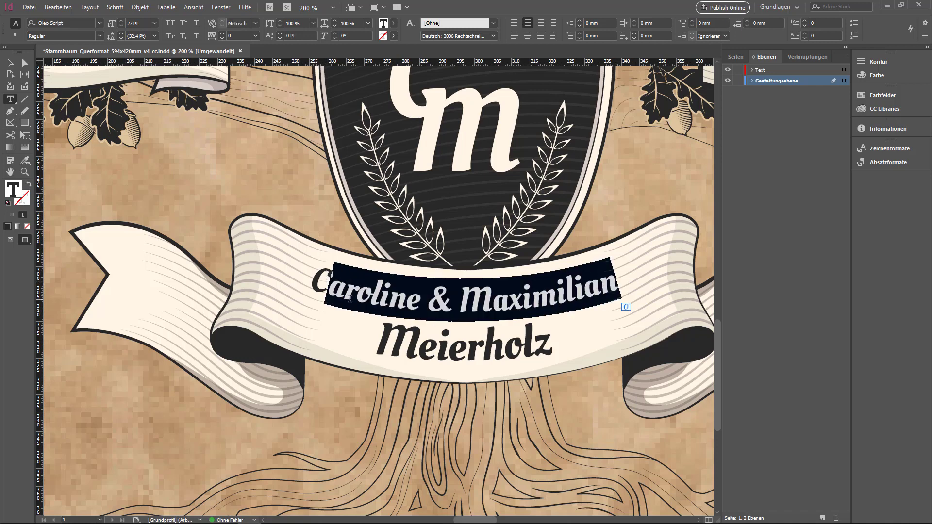
key("BackSpace")
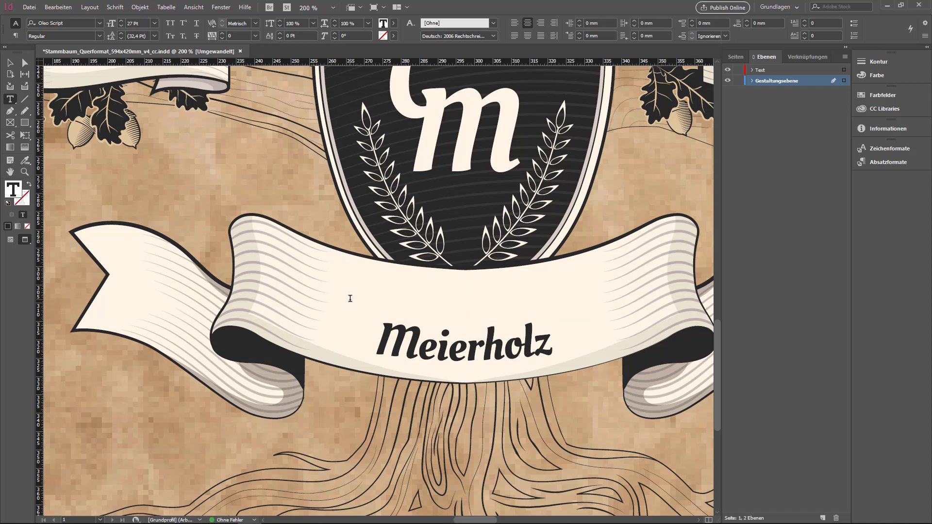
type("Ana")
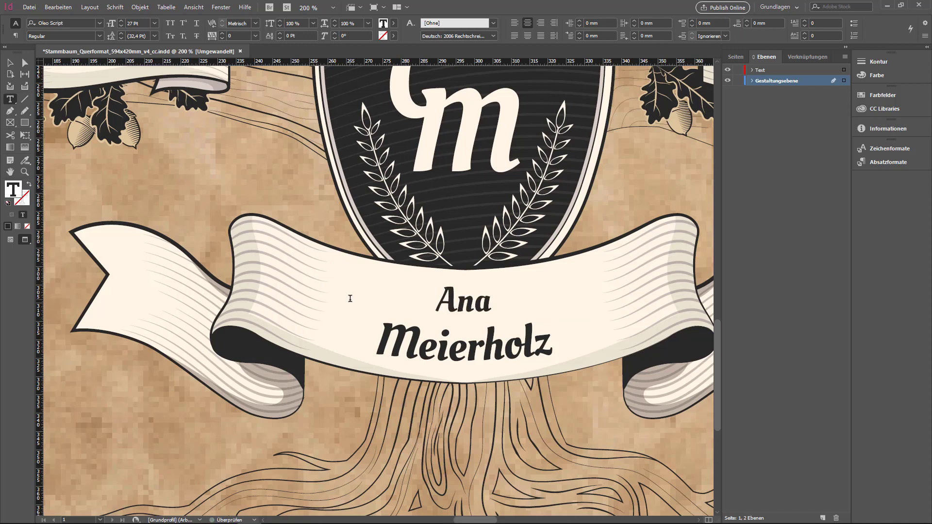
type("stas Mei")
key("BackSpace")
type("si")
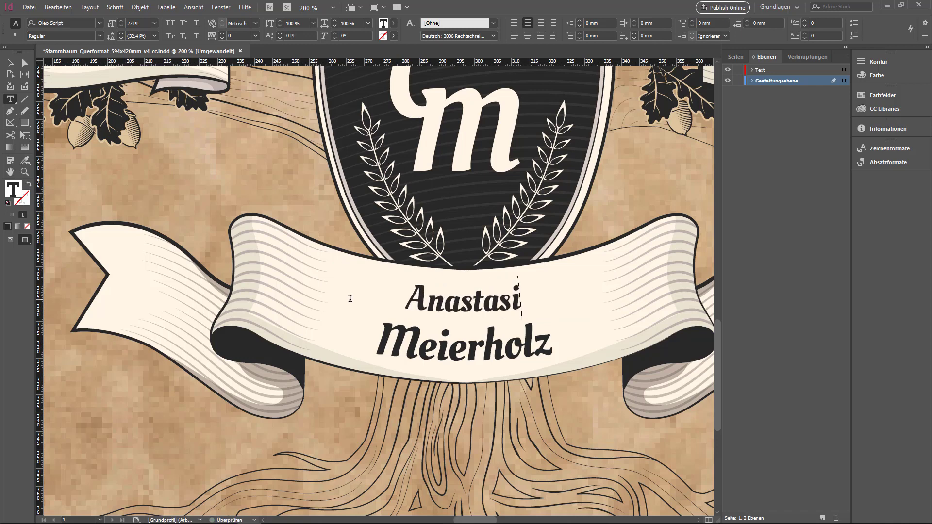
type("a & G")
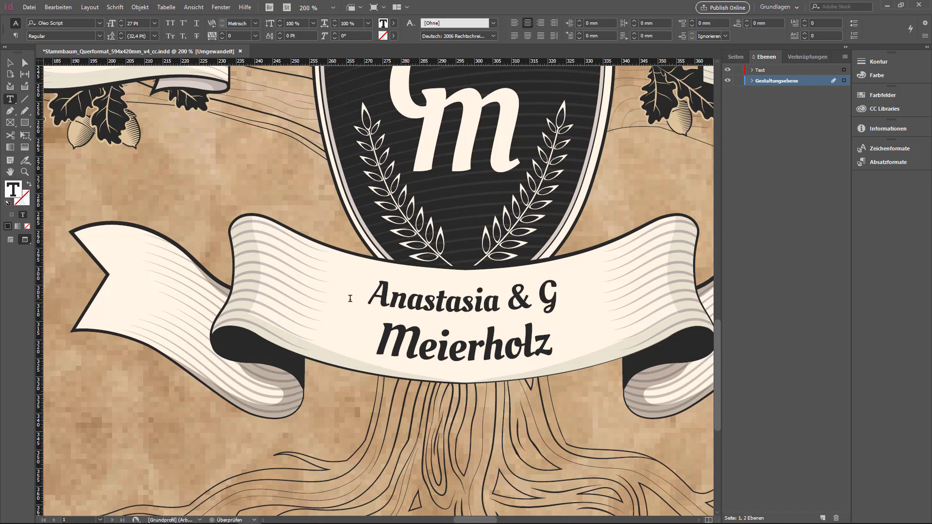
type("abriel")
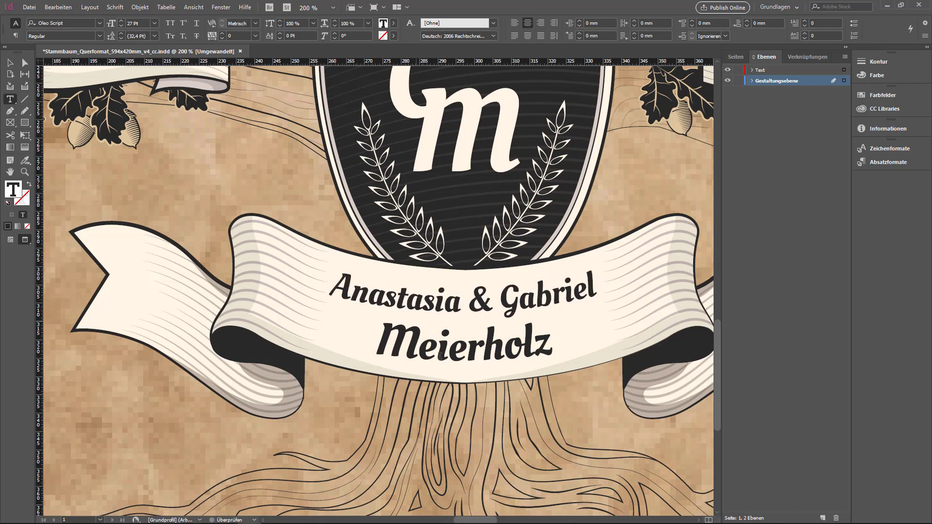
Replace the surname Meierholz with Schmidt-Müller von Eckfelden
left_click_drag(556, 346, 366, 333)
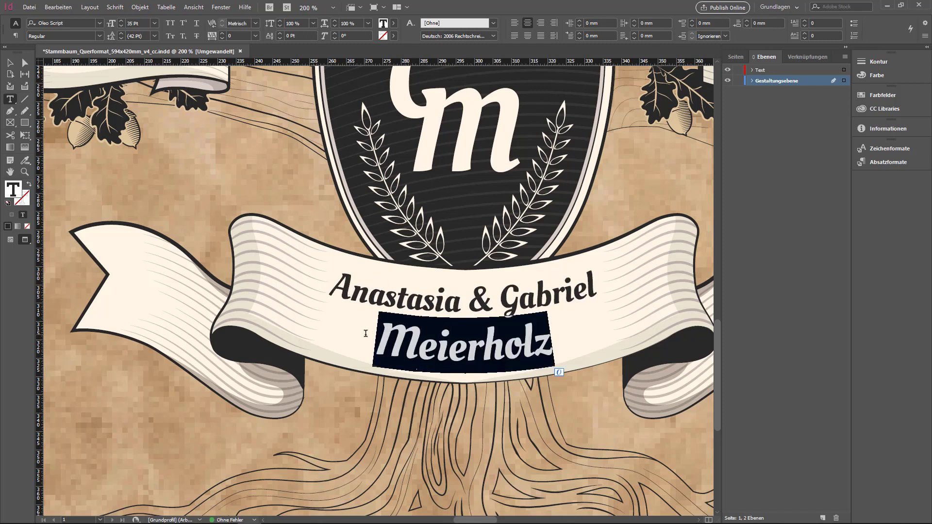
type("Schmidt")
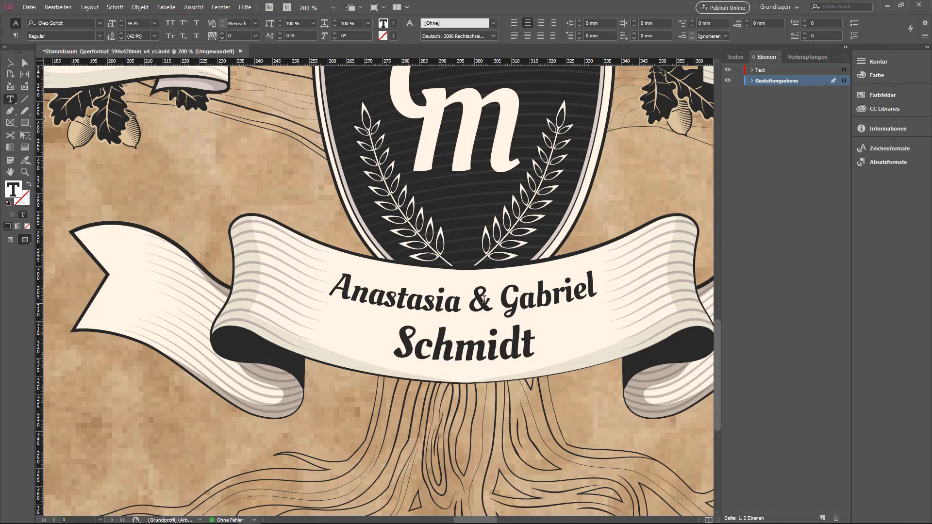
left_click(596, 287)
mouse_move(596, 286)
left_mouse_down()
mouse_move(396, 293)
mouse_move(500, 292)
left_mouse_up()
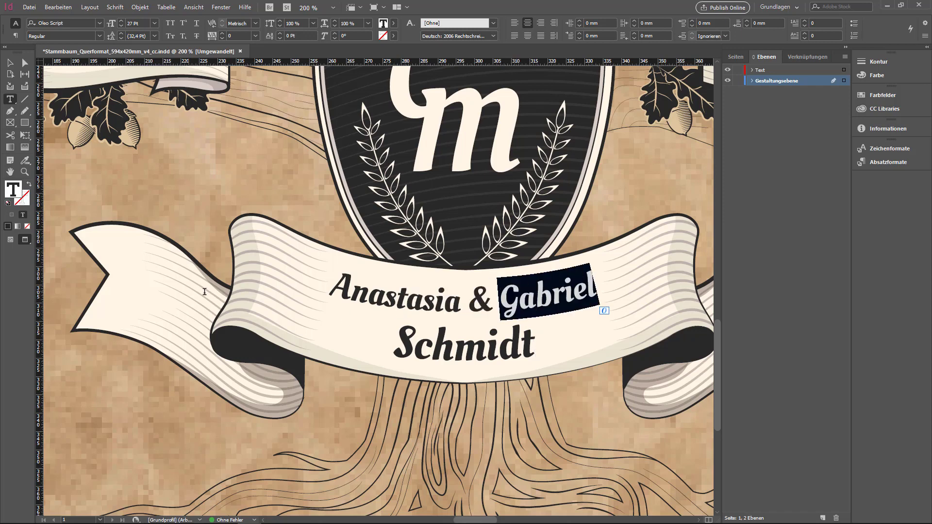
left_click(540, 345)
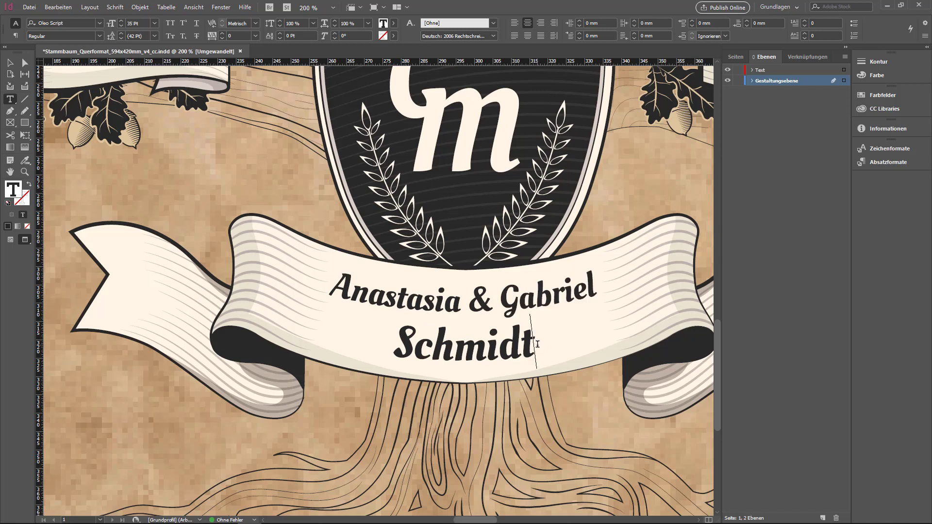
type("-")
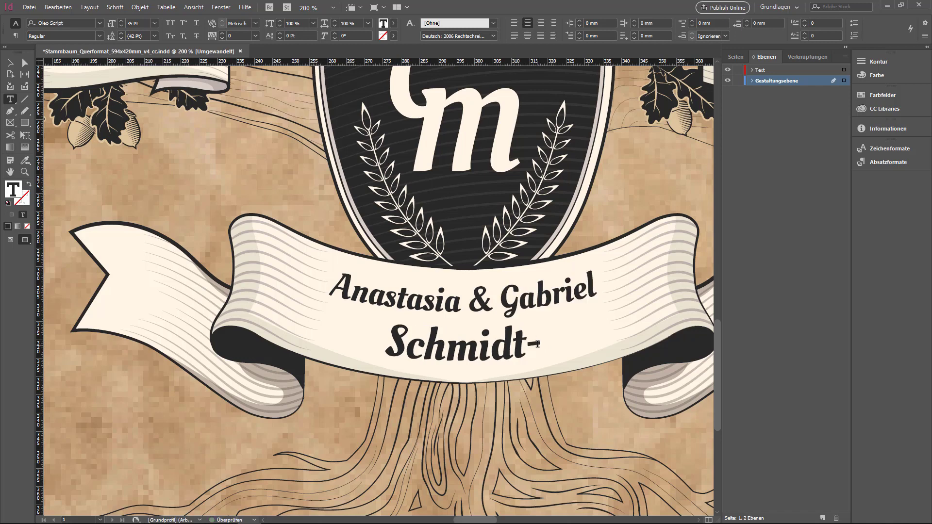
type("Müller")
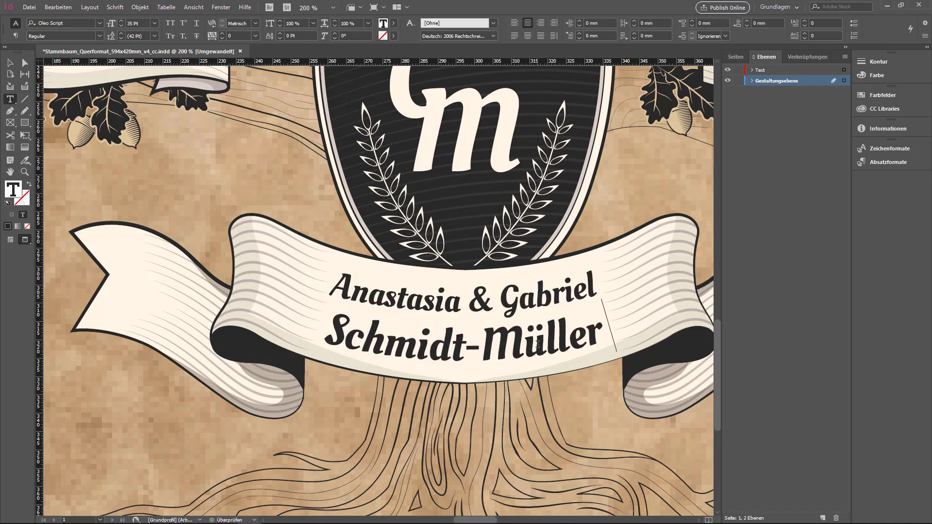
type(" von Ec")
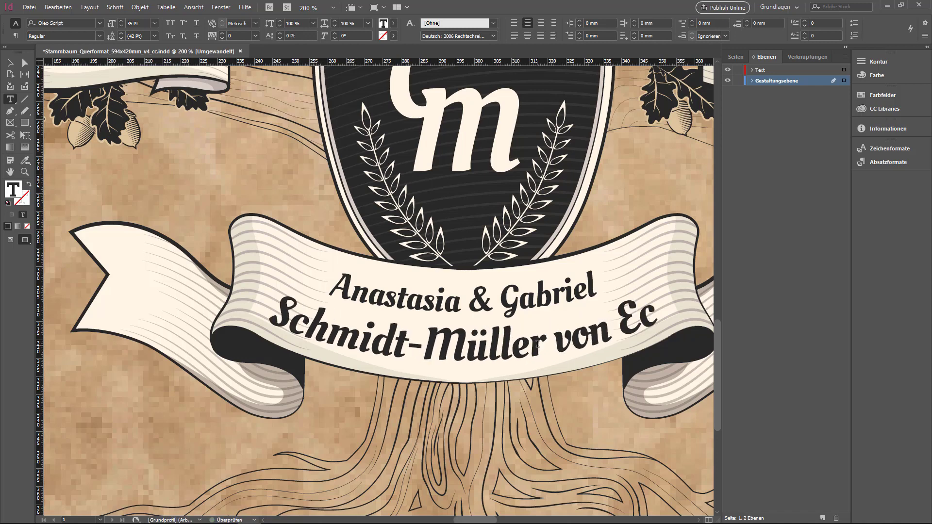
type("kfelden")
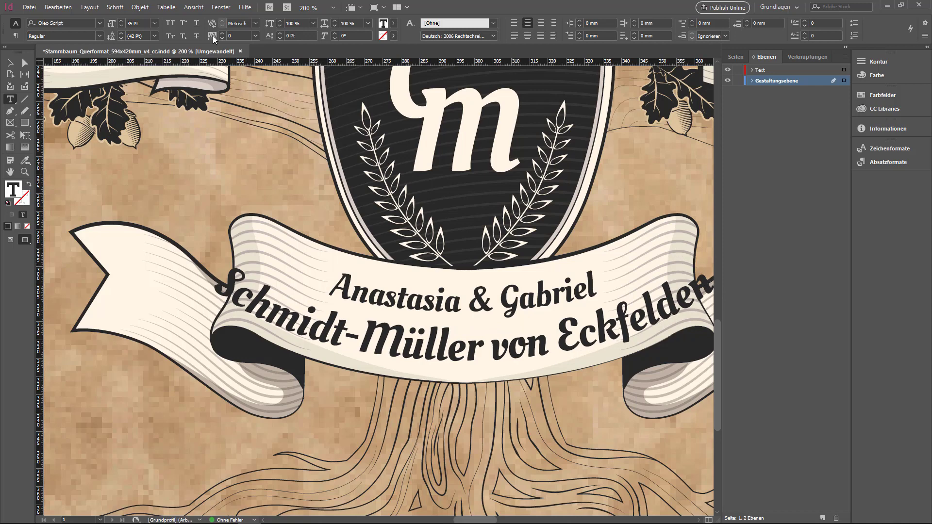
Open the Character panel and dock it with the side panels
left_click(219, 7)
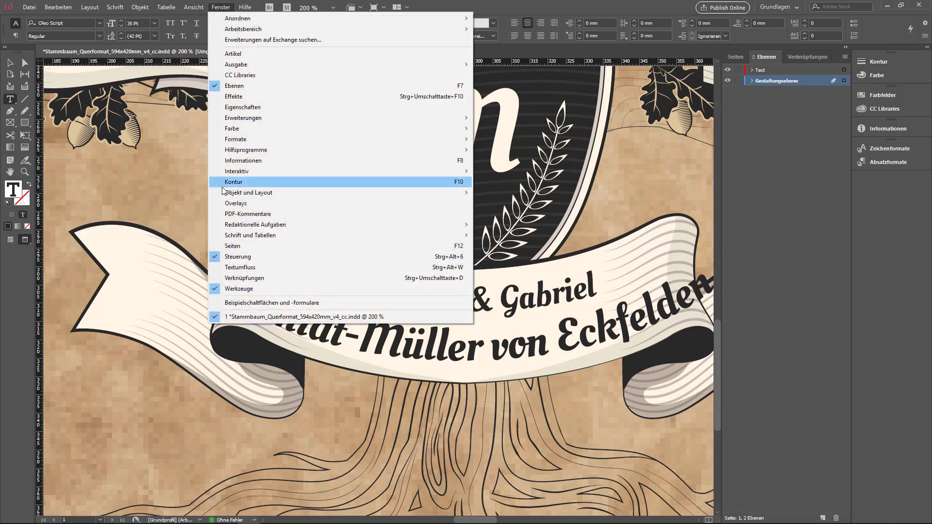
mouse_move(250, 235)
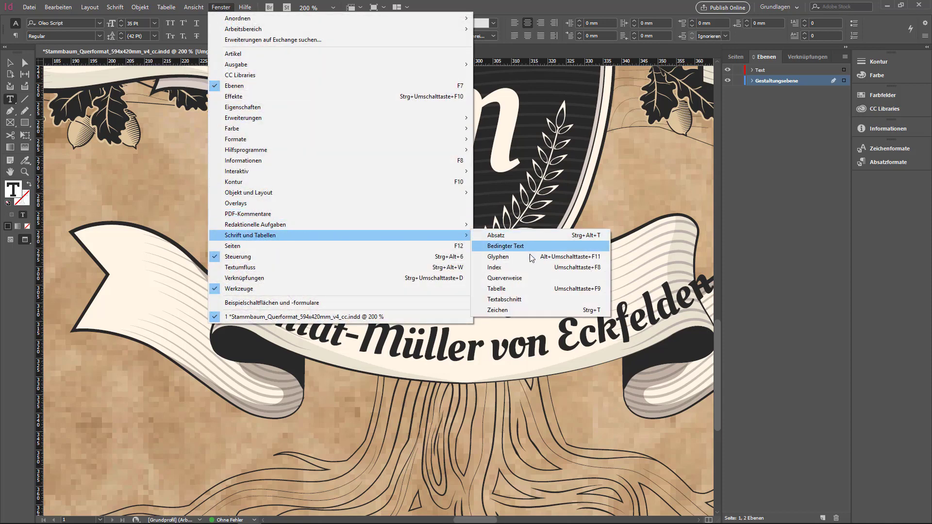
left_click(508, 311)
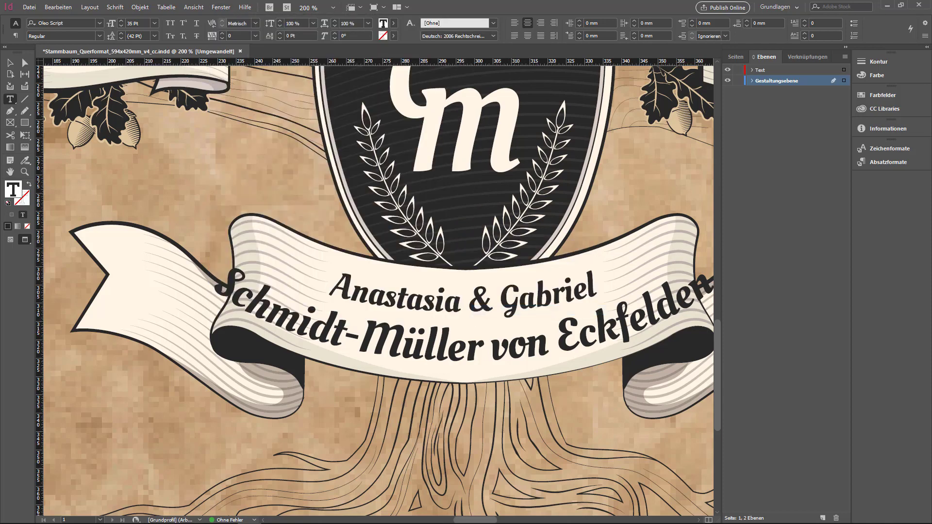
left_click_drag(59, 242, 876, 179)
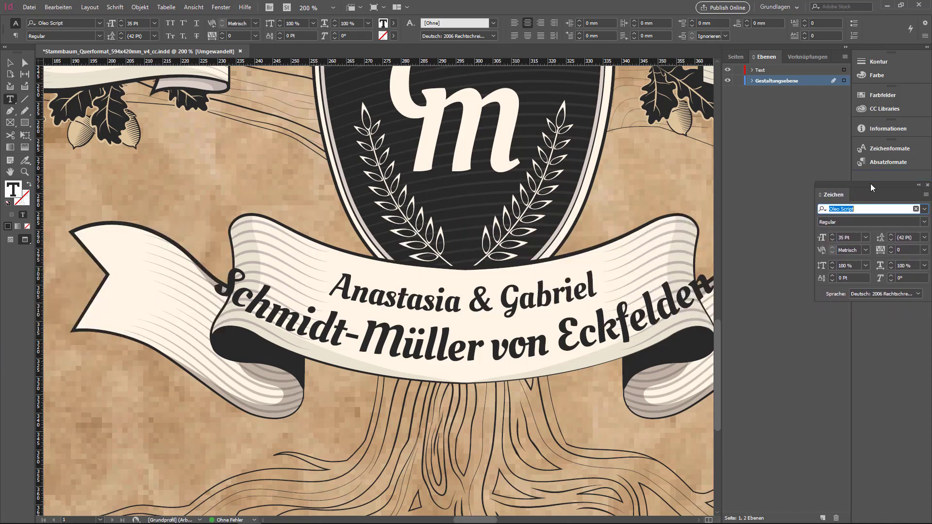
left_click_drag(876, 179, 874, 182)
left_click(862, 184)
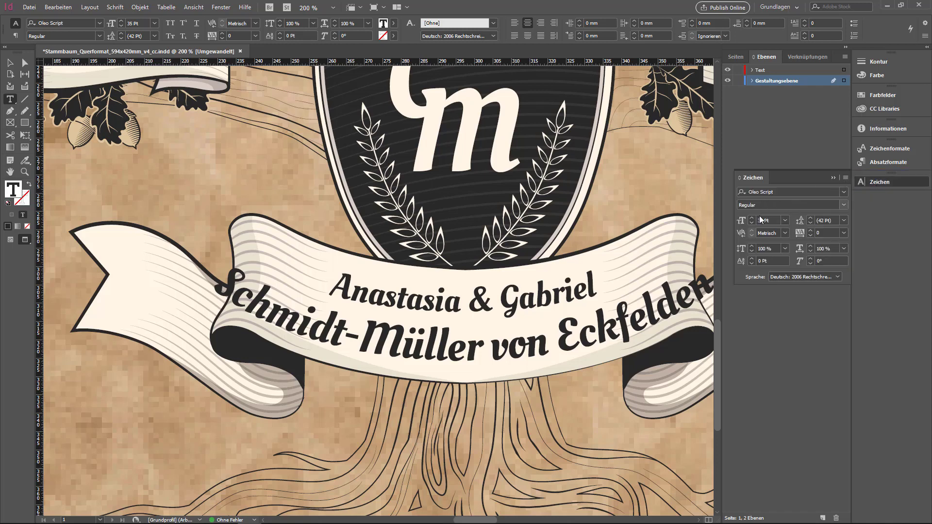
Shrink the surname line to 31 pt and enlarge Anastasia & Gabriel to 33 pt
left_click_drag(710, 284, 210, 291)
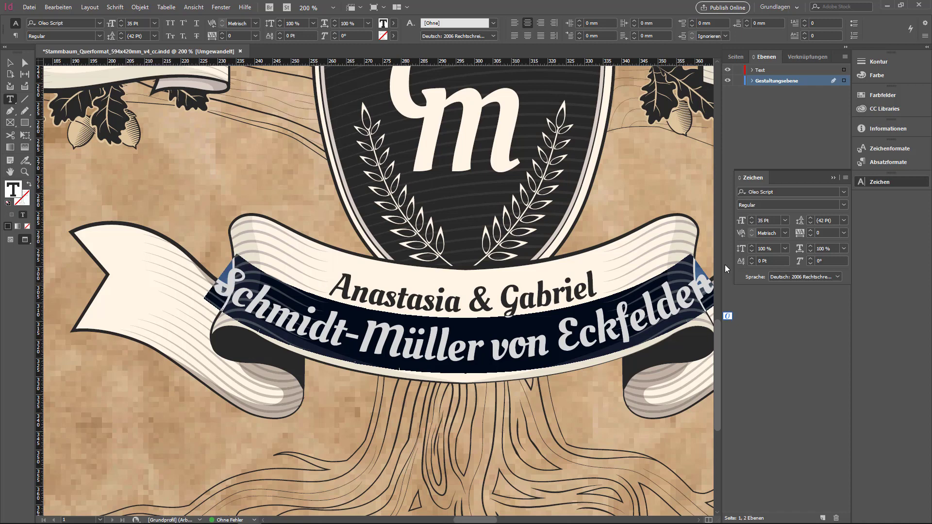
left_click(751, 223)
left_click(751, 223)
left_click(751, 223)
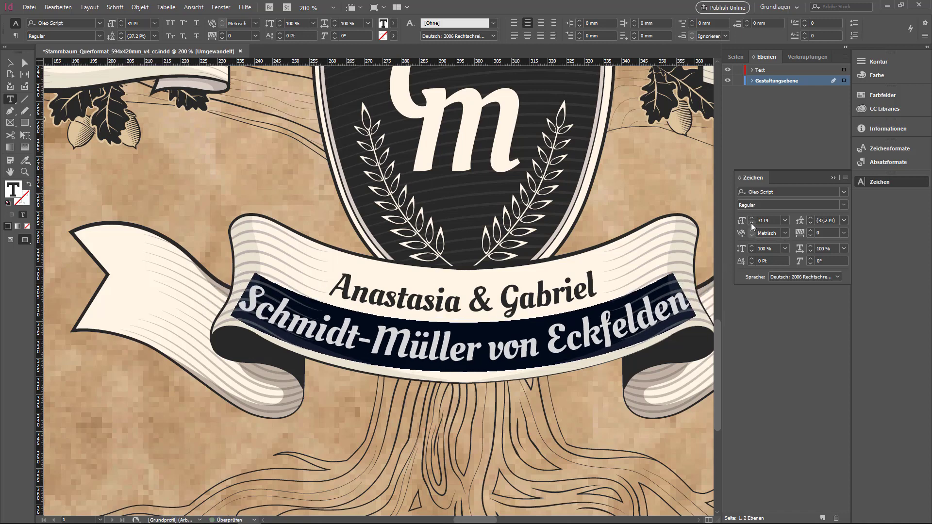
left_click(487, 346)
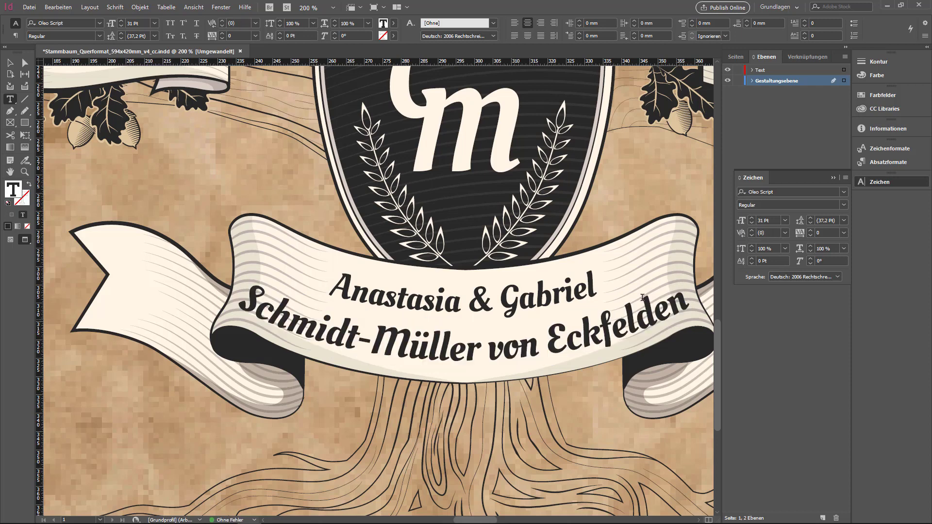
left_click_drag(598, 287, 333, 301)
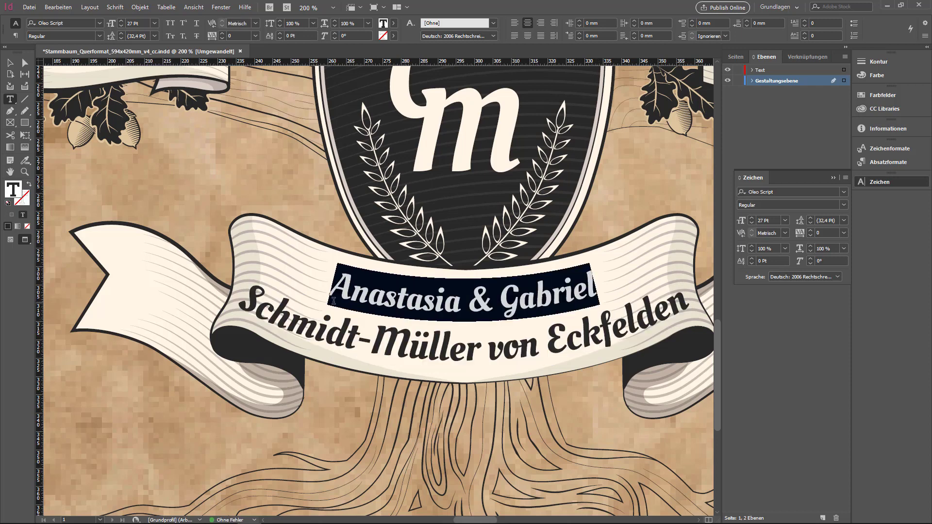
left_click(752, 218)
left_click(752, 218)
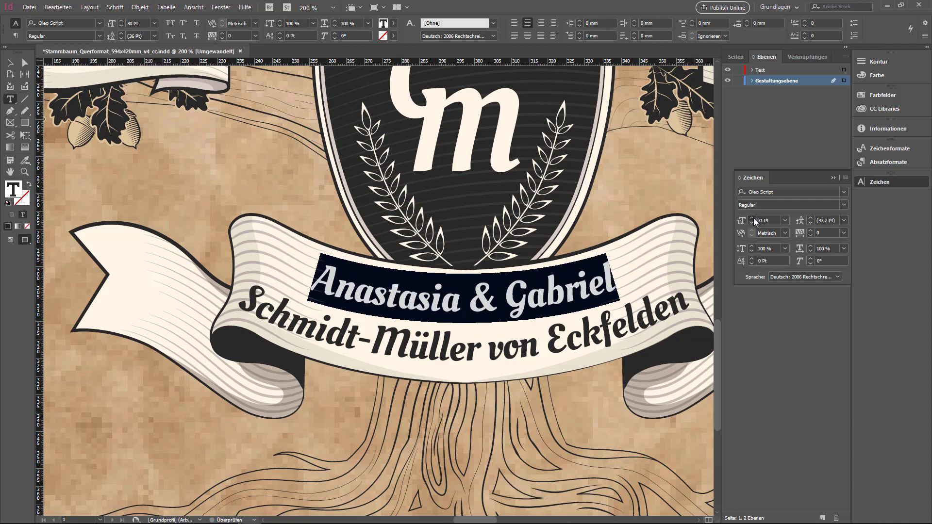
left_click(752, 218)
left_click(752, 218)
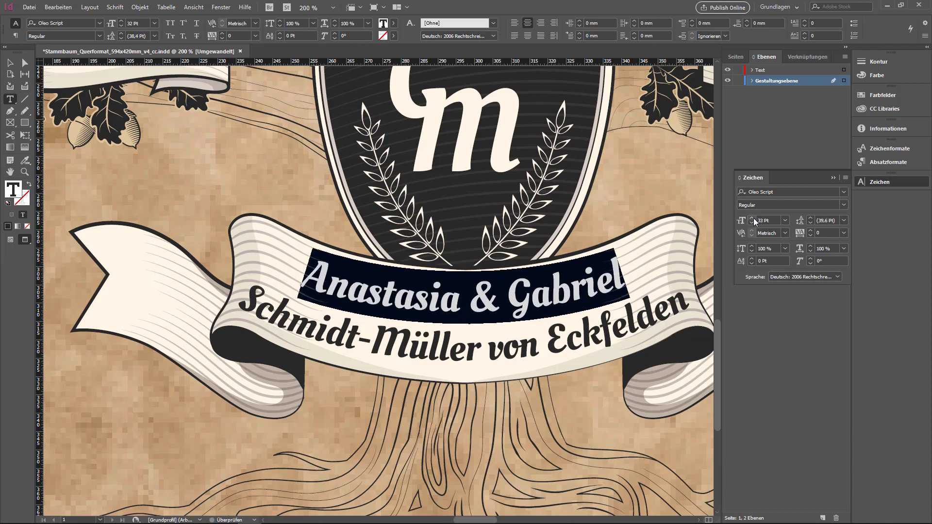
left_click(10, 62)
Replace 'Großvater' on the ribbon with the first name 'Herbert'
scroll(440, 243, "up", 3)
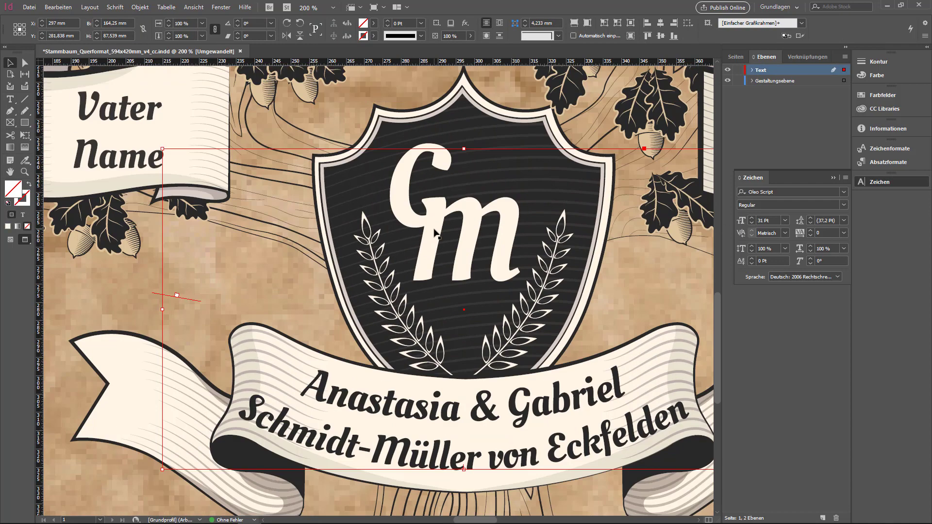
scroll(437, 238, "up", 2)
scroll(436, 234, "up", 3)
scroll(436, 234, "up", 3)
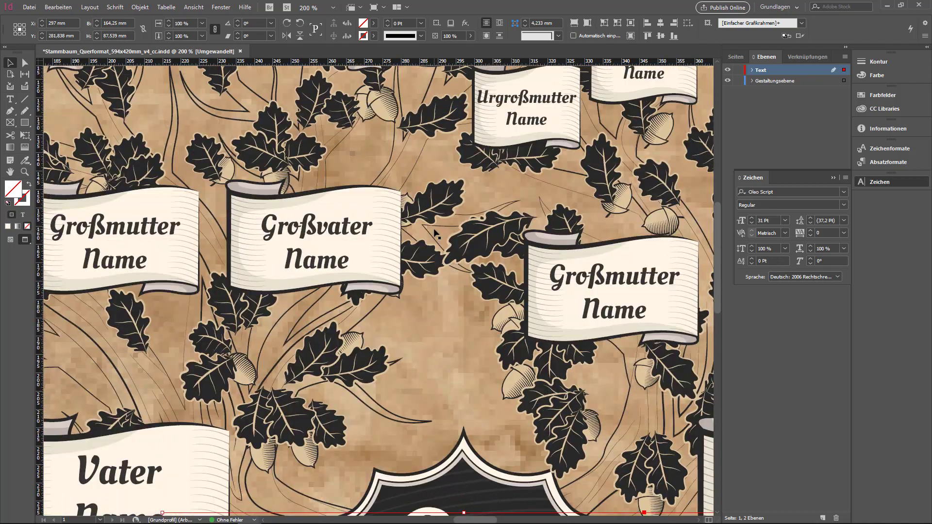
left_click(307, 230)
left_click(10, 99)
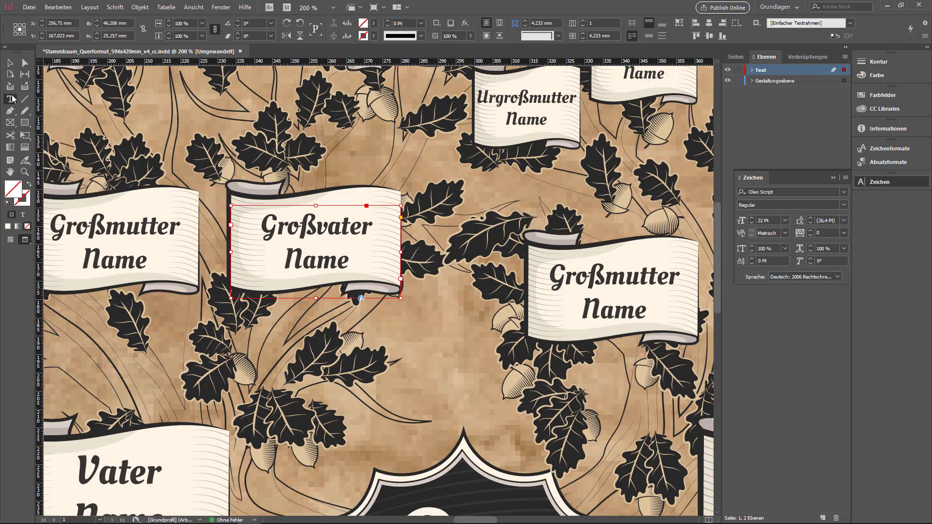
left_click(373, 227)
left_click_drag(373, 227, 240, 219)
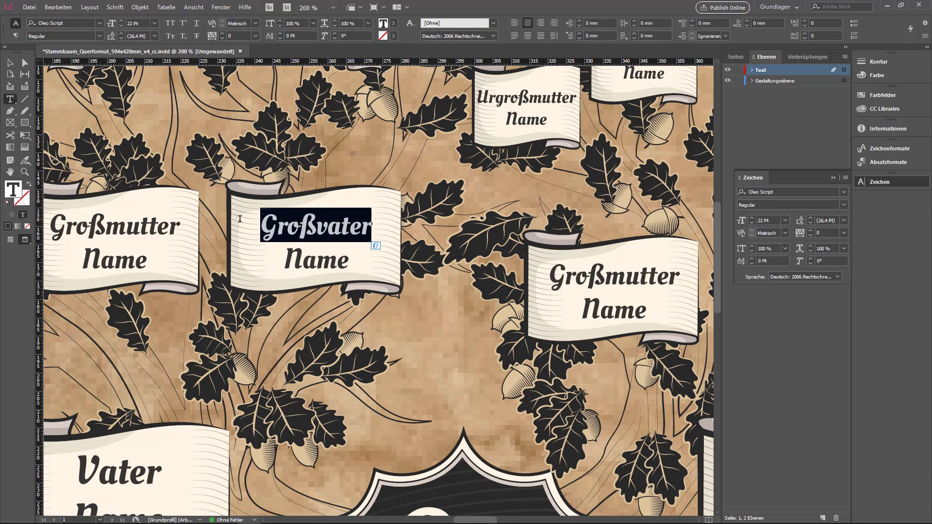
type("Herb")
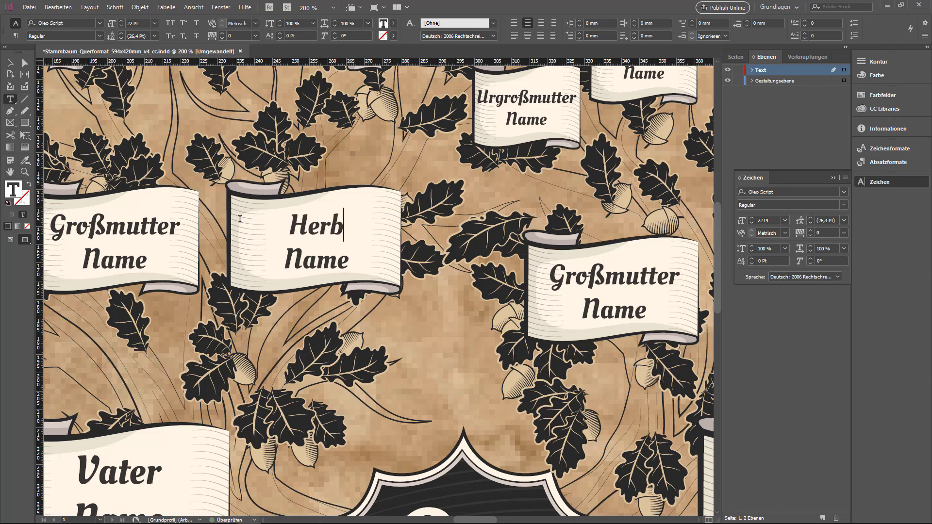
type("ert")
Replace 'Name' on the line below with the surname 'Schmidt-Müller'
left_click_drag(351, 259, 247, 255)
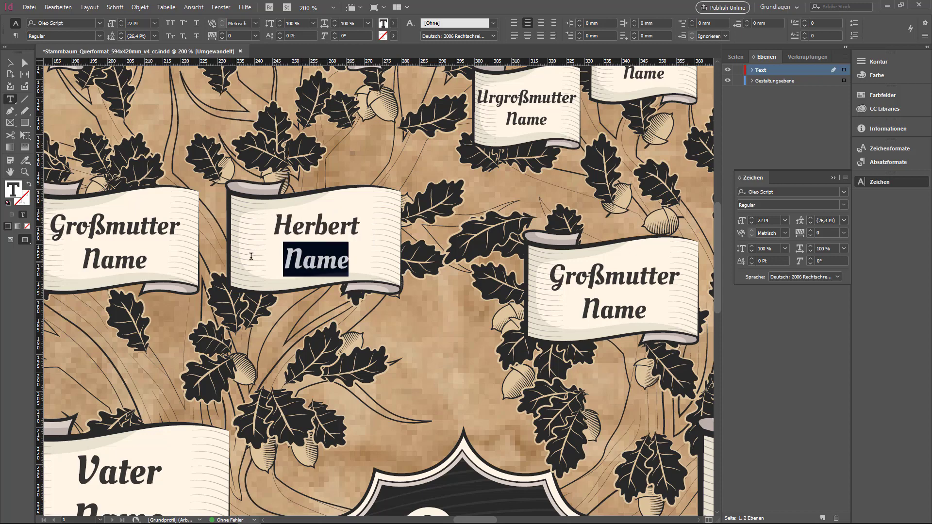
type("Schmidt")
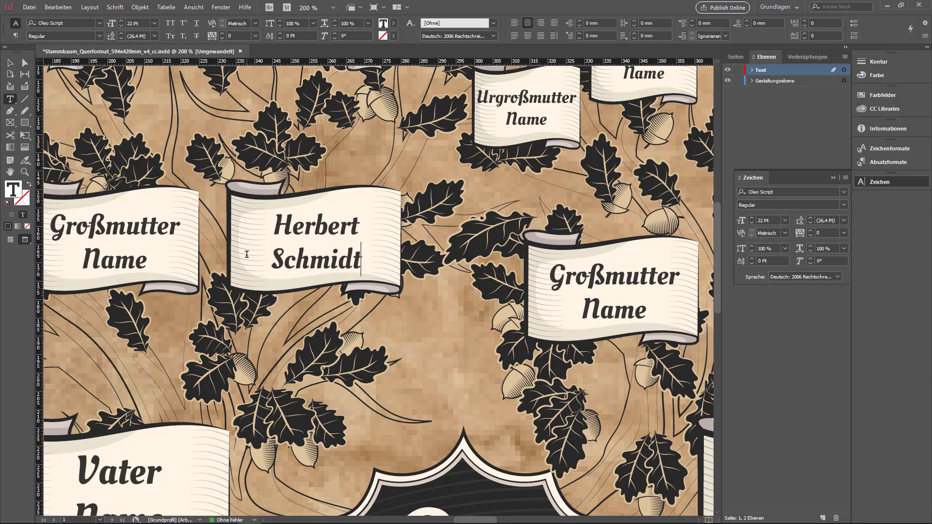
type("-Müller")
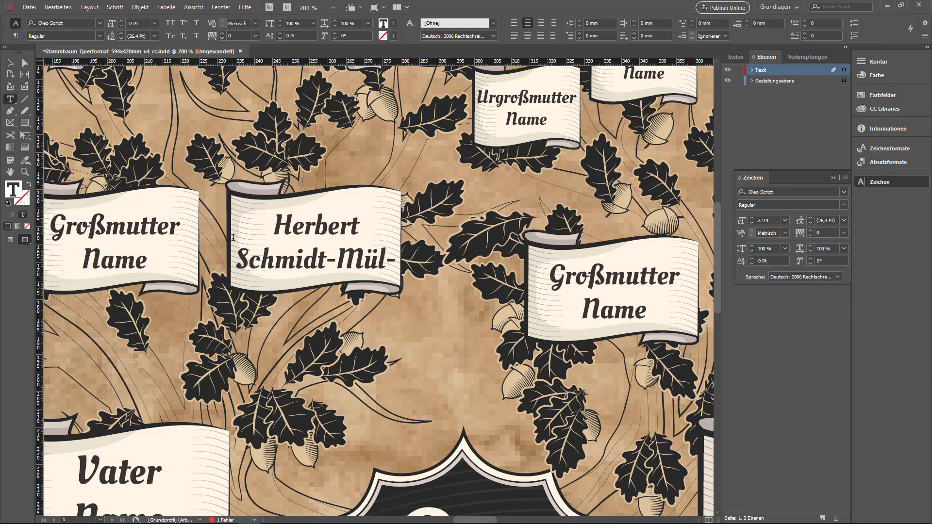
triple_click(297, 260)
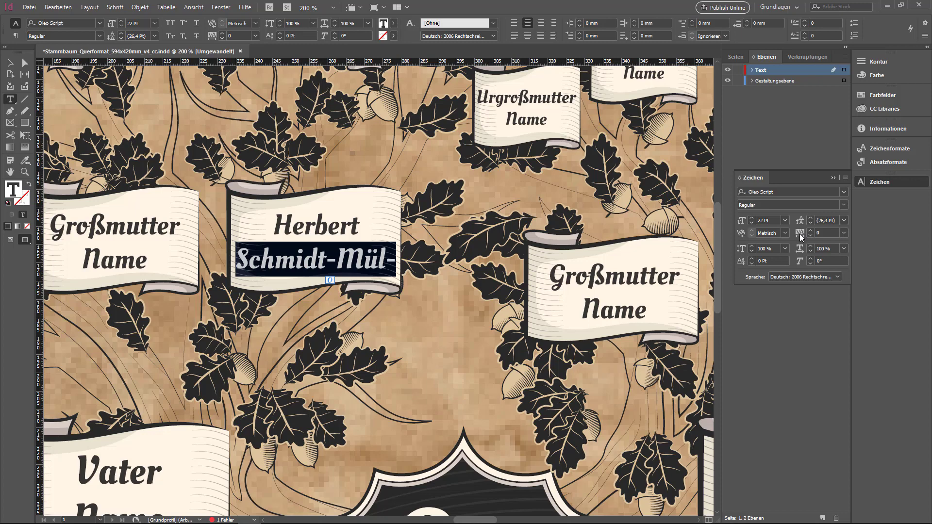
Set the tracking of the Schmidt-Müller line to -50
left_click(844, 233)
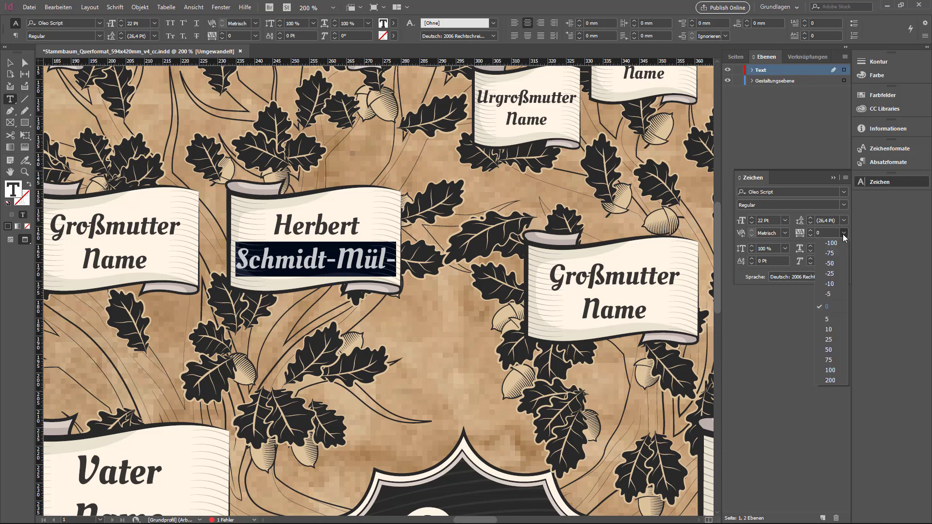
left_click(828, 282)
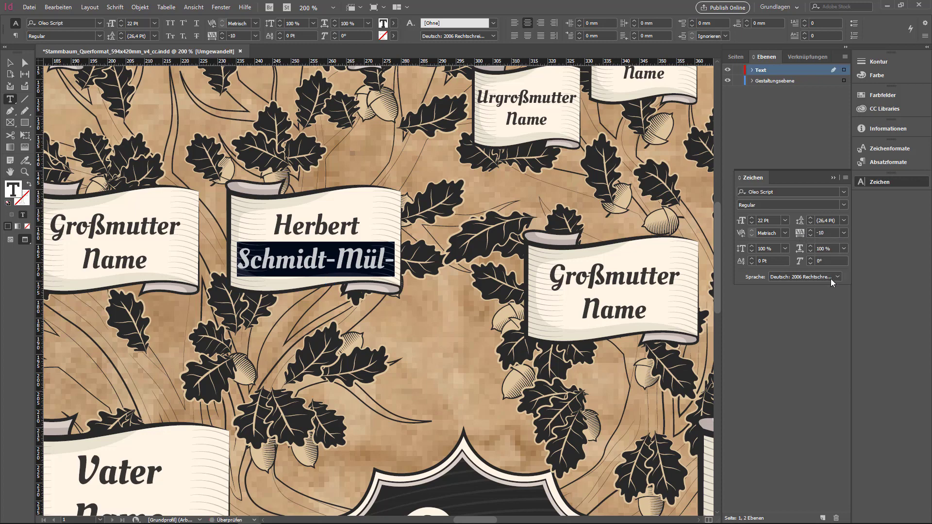
left_click(845, 233)
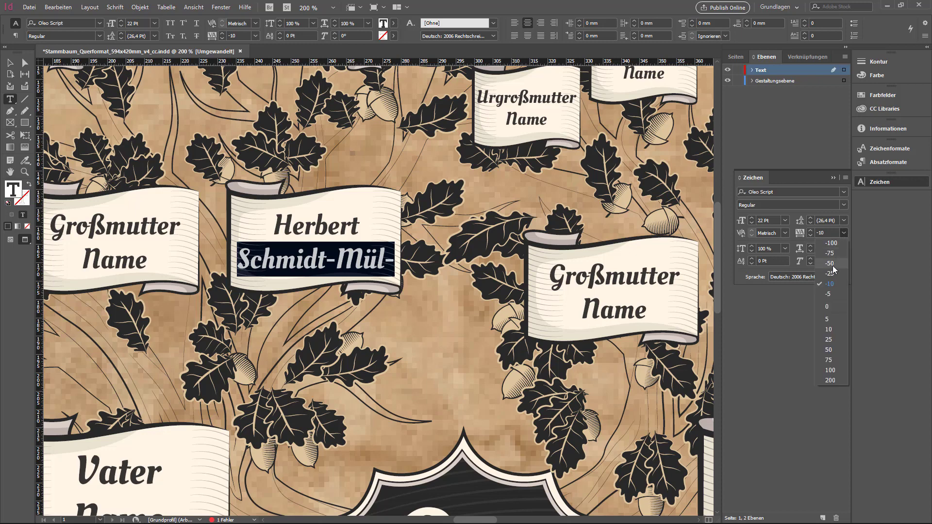
left_click(830, 263)
left_click(389, 261)
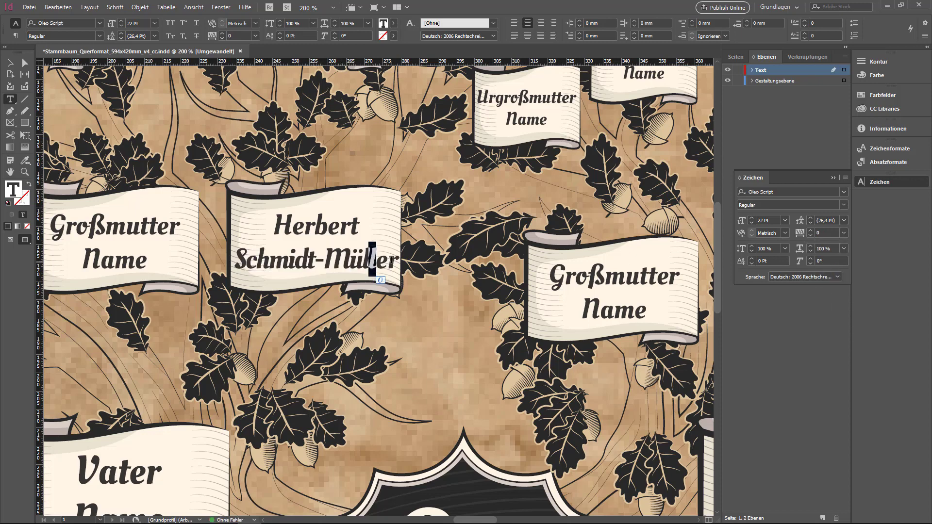
left_click_drag(401, 263, 234, 260)
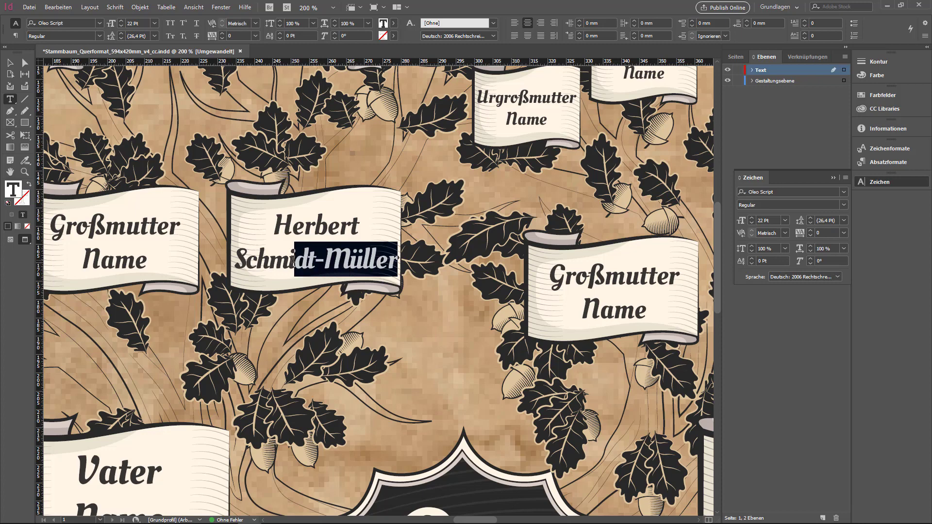
left_click(828, 234)
type("-50")
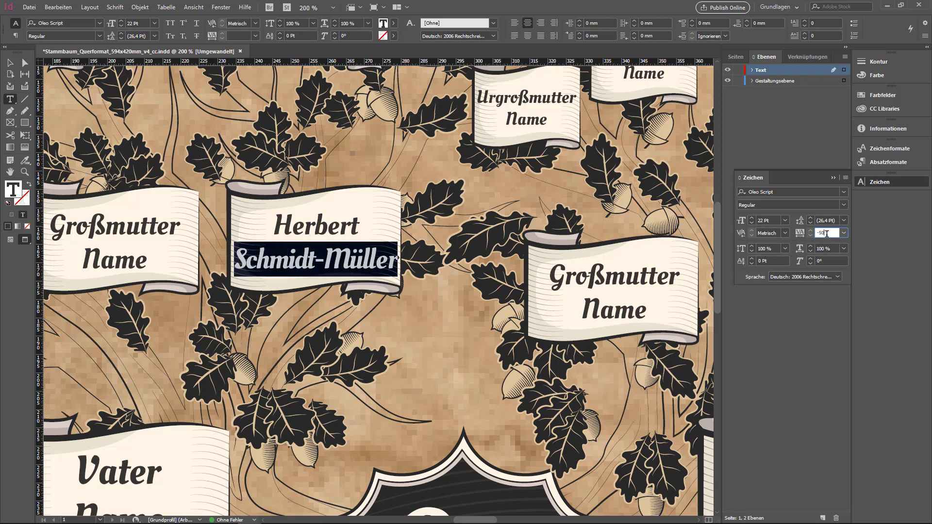
key("Return")
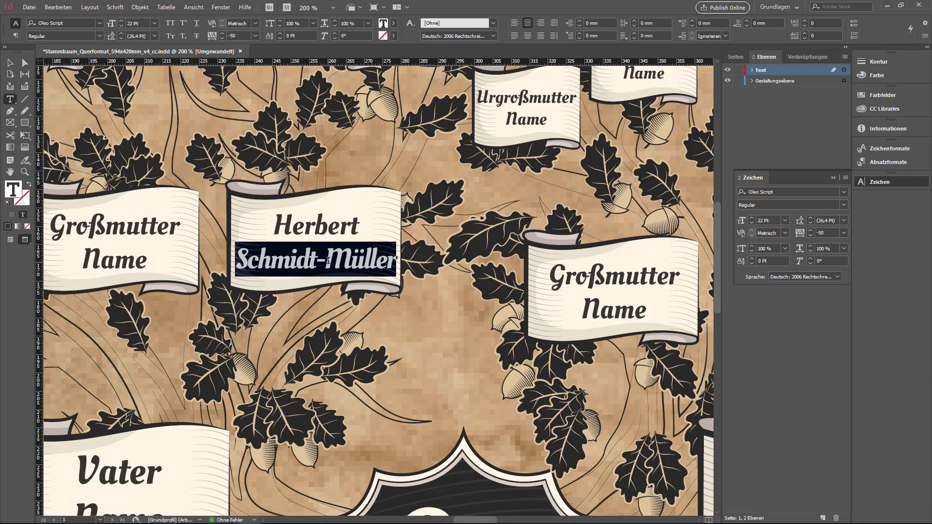
left_click(328, 260)
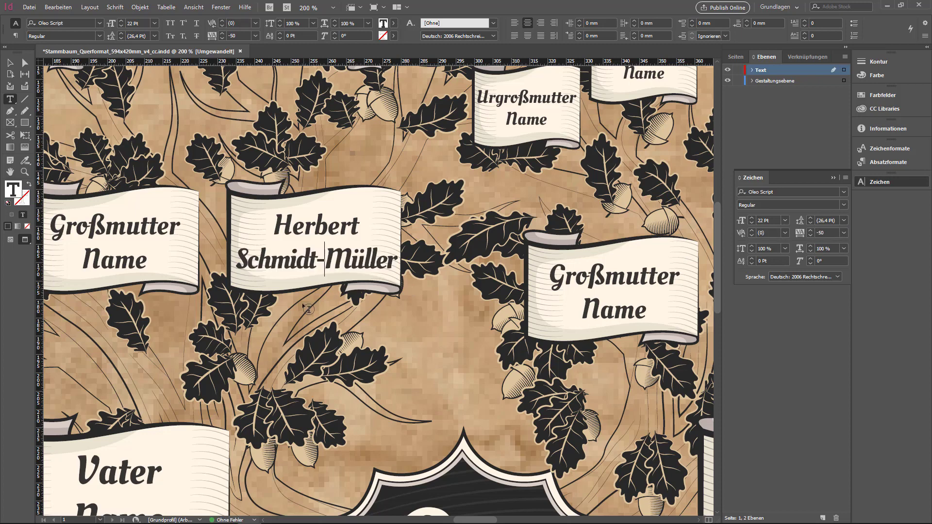
Try narrower horizontal scale on the surname, then restore it to 100%
key("End")
key("shift+Home")
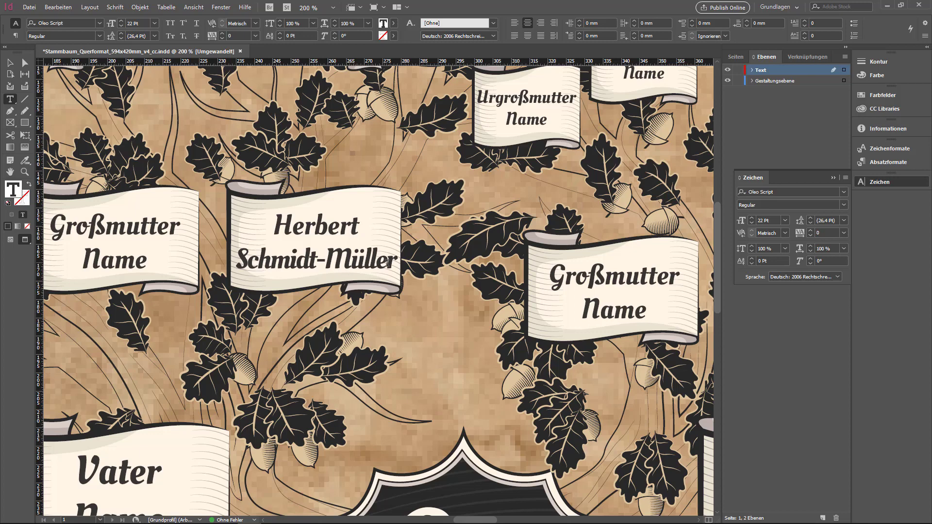
left_click_drag(394, 265, 236, 262)
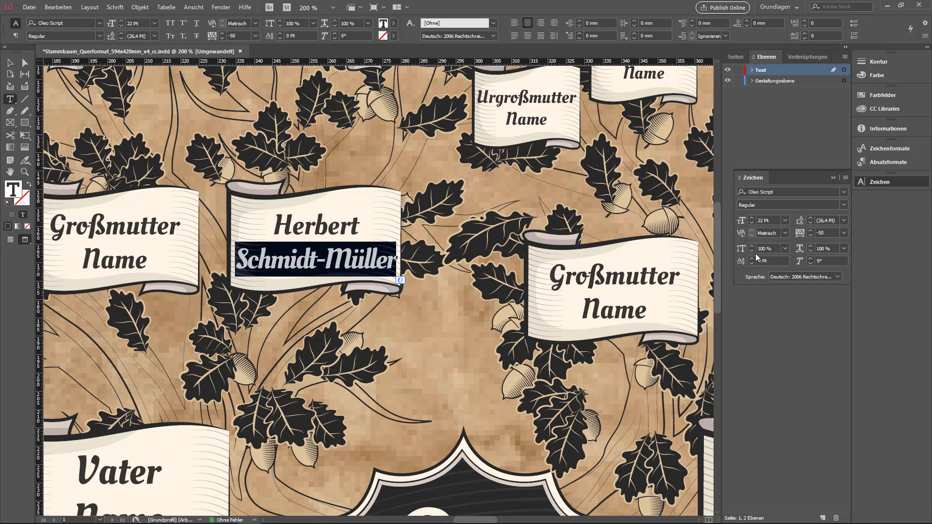
left_click(810, 252)
left_click(810, 252)
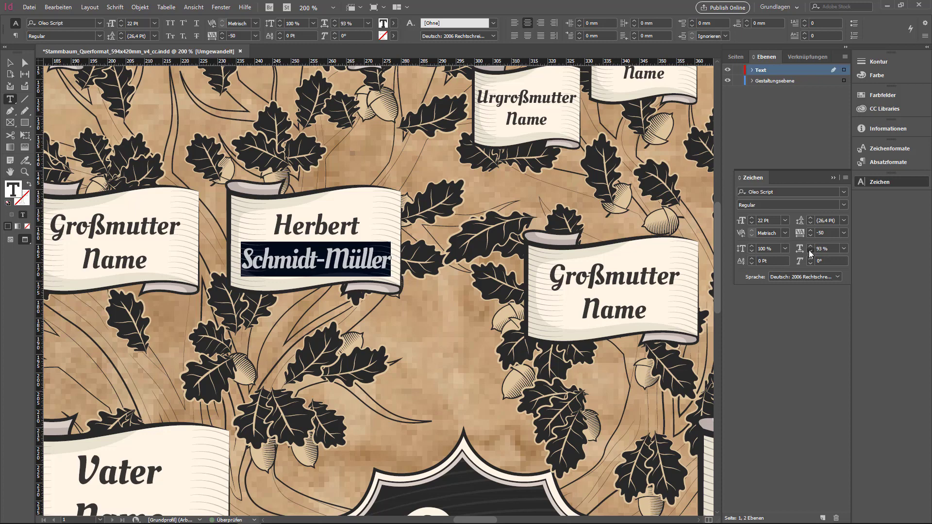
left_click(810, 251)
left_click(810, 251)
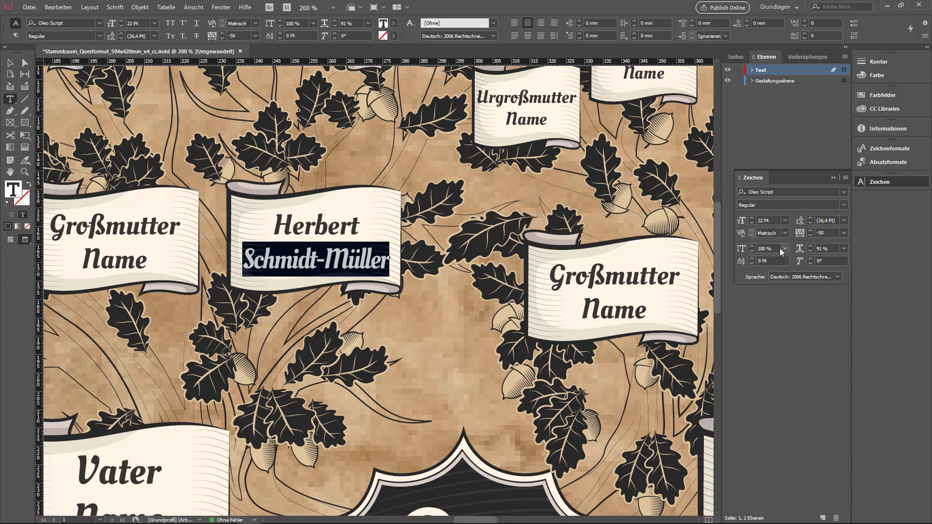
left_click(811, 246)
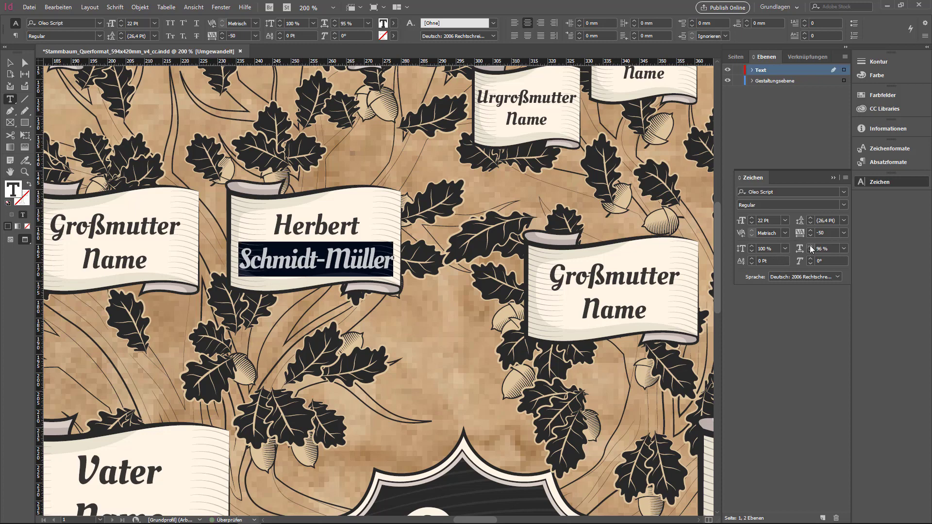
left_click(810, 246)
left_click(811, 246)
left_click(810, 247)
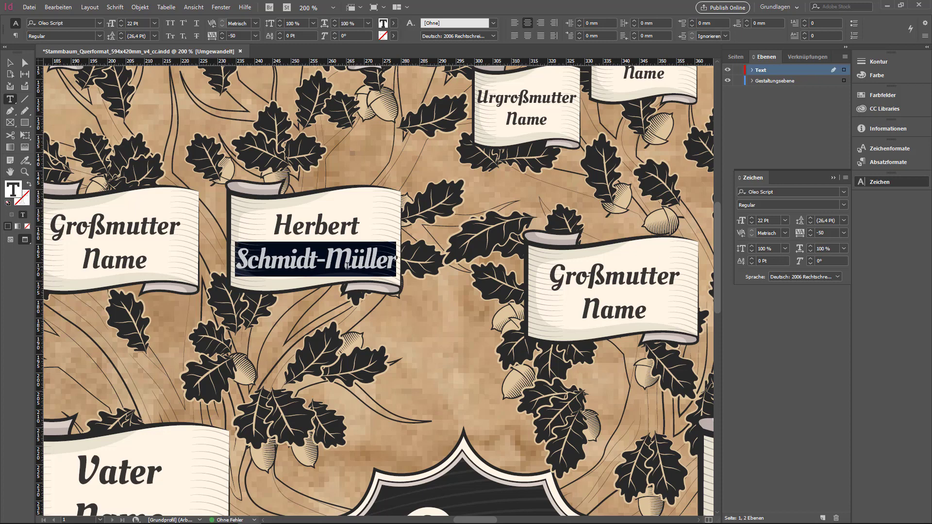
left_click(332, 257)
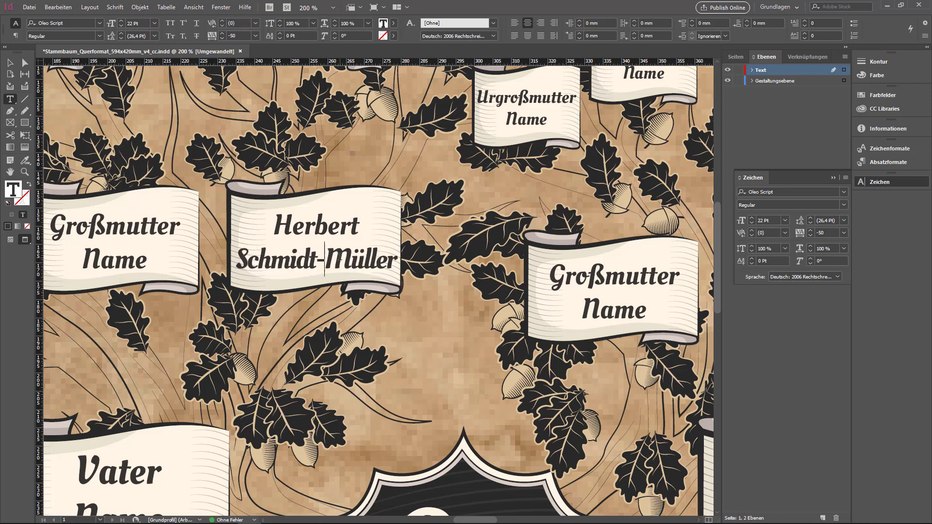
Add the middle name 'Gustav' after Herbert and tighten the gap between them
left_click(359, 229)
type("Gust")
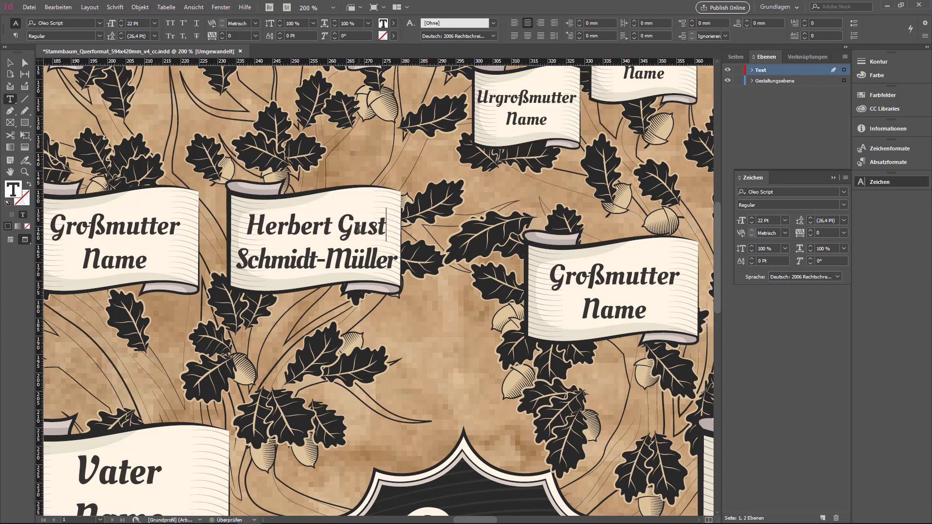
type("av")
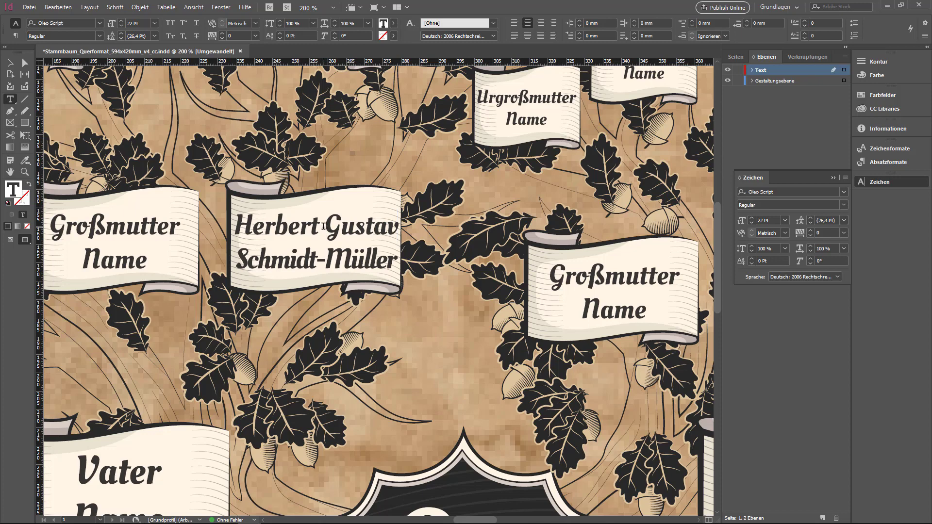
left_click(323, 226)
key("alt+Left")
key("alt+Left")
key("alt+Left")
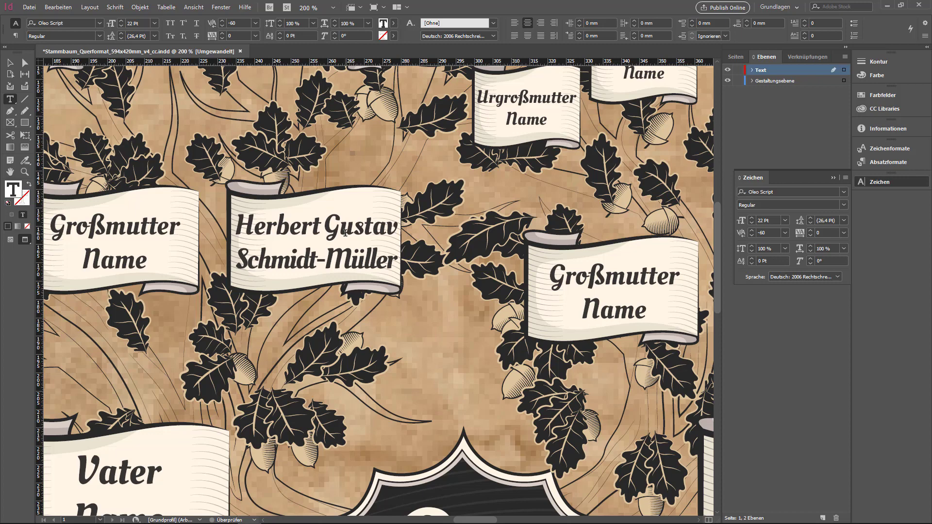
key("alt+Left")
key("alt+Left")
key("alt+Left")
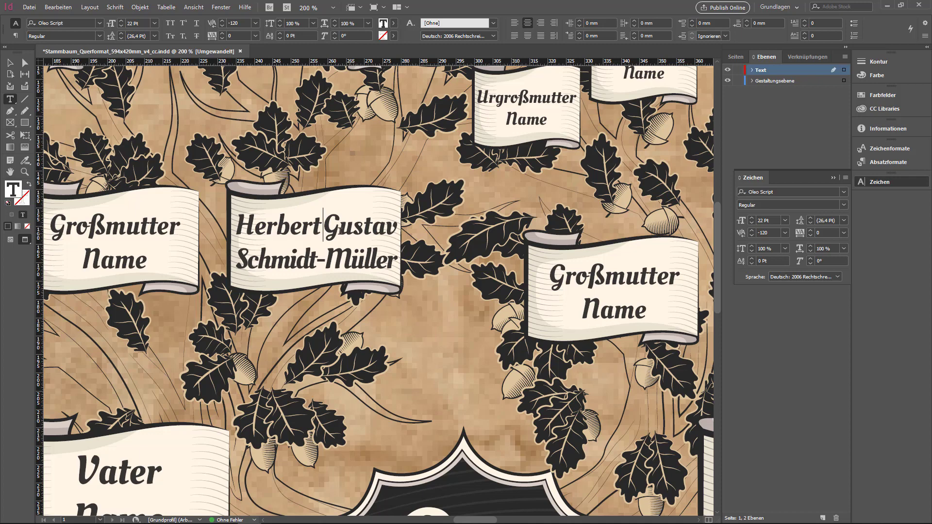
Select letters in Müller, then leave the text to select the name frame
left_click_drag(374, 245, 307, 238)
left_click(307, 238)
left_click(398, 260)
key("Escape")
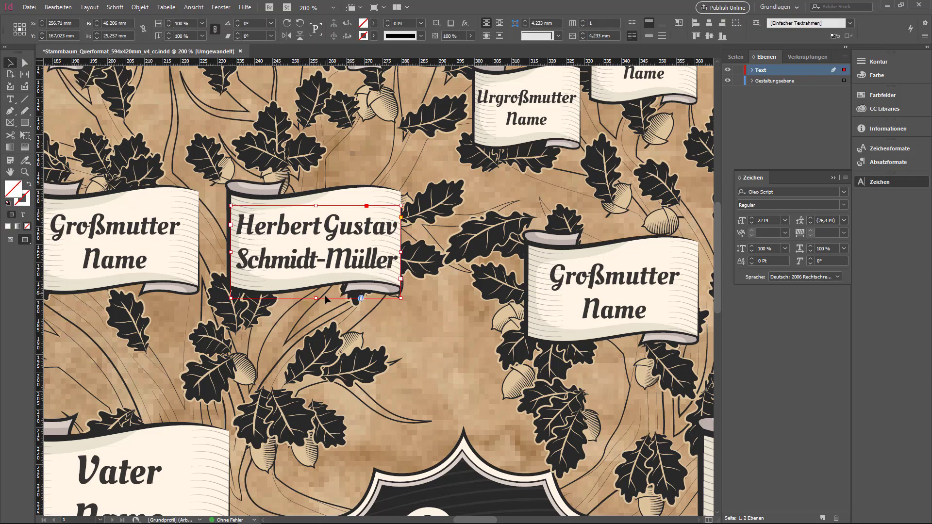
Extend the name frame downward and type a third line 'geb. 01.03.1945'
left_click_drag(316, 298, 317, 343)
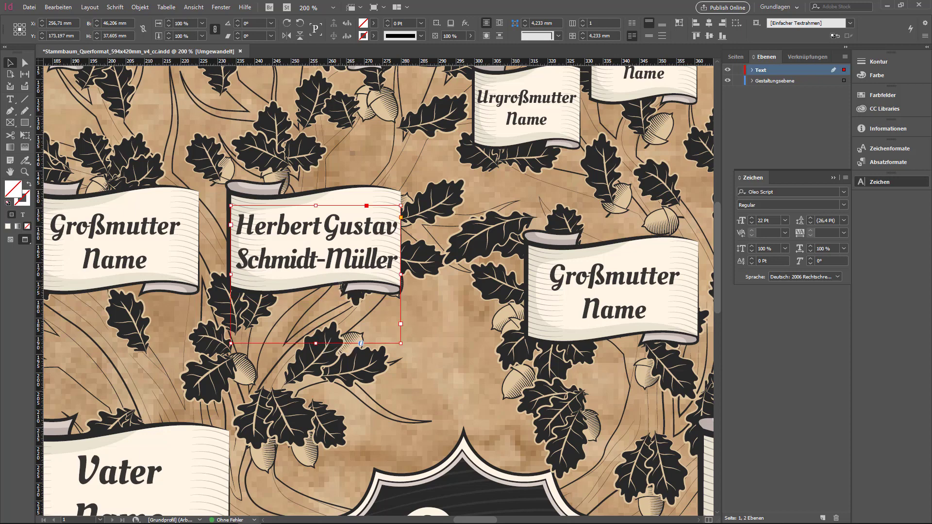
double_click(341, 286)
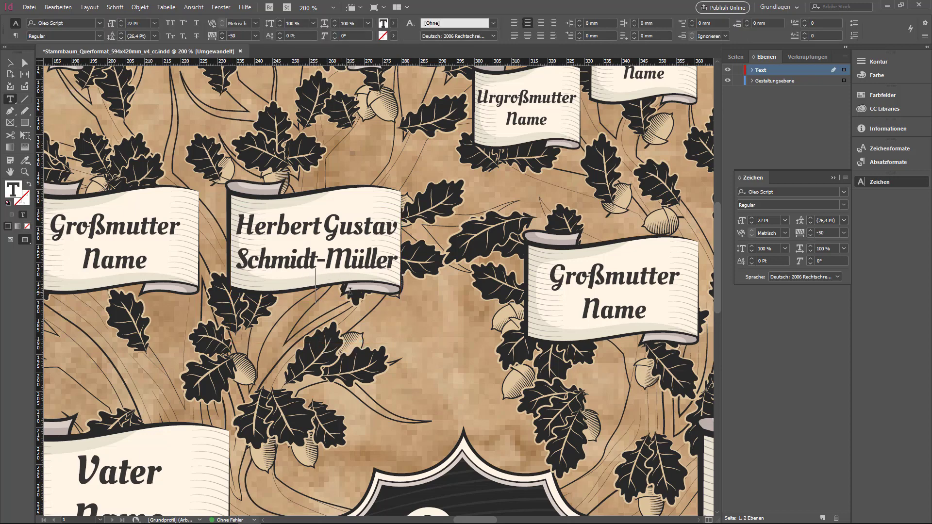
type("geb. ")
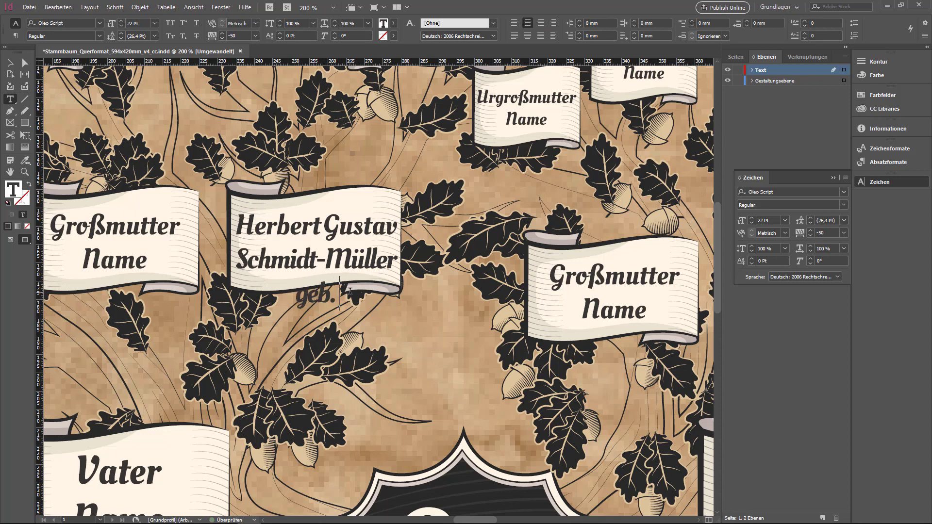
type("Oh")
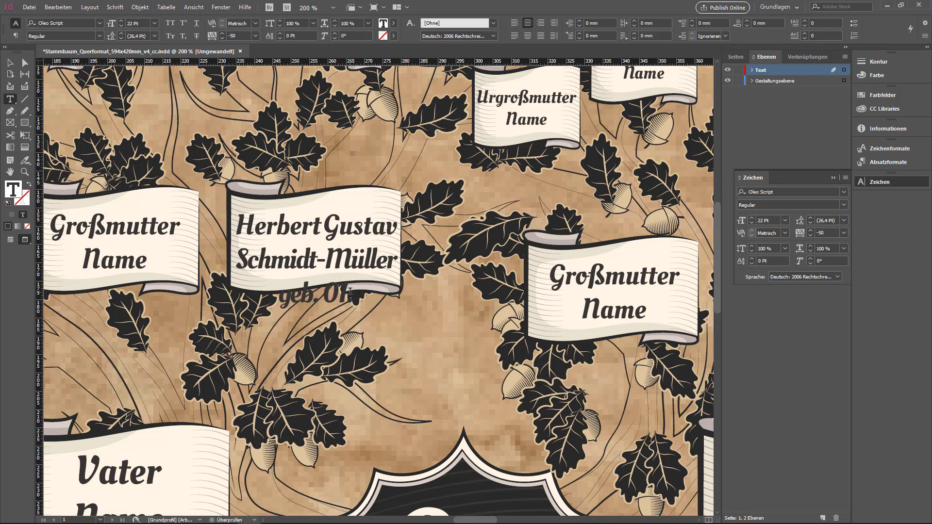
type(".03.1945")
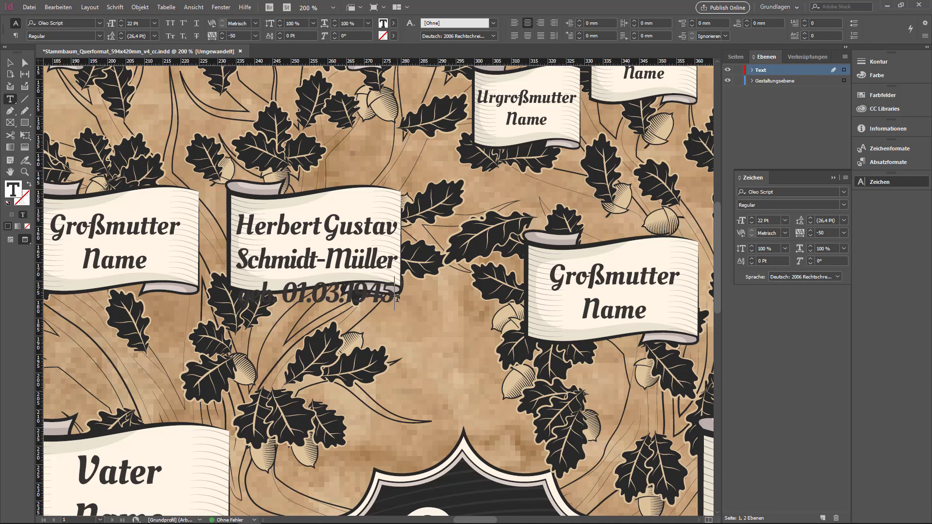
Set all three lines to 22 Pt leading and nudge the frame slightly higher
key("ctrl+a")
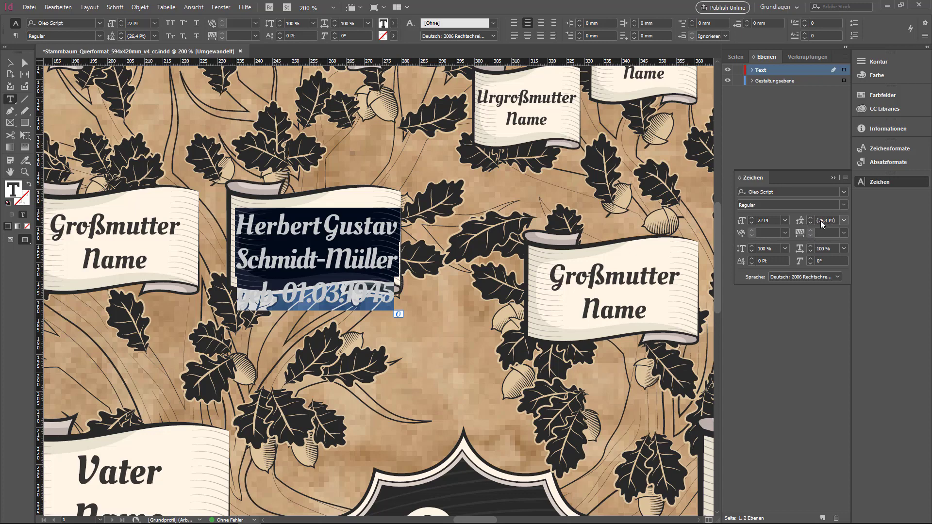
left_click(808, 224)
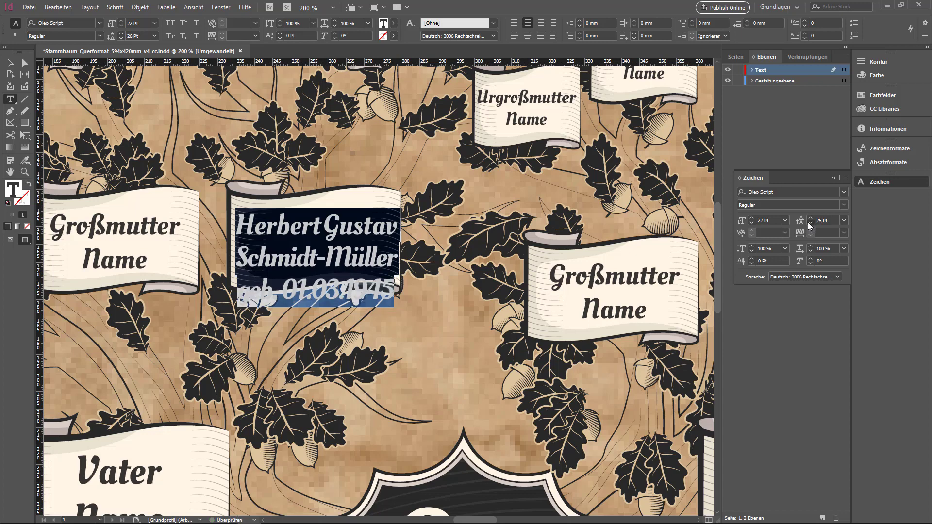
left_click(808, 223)
left_click(808, 223)
left_click(340, 245)
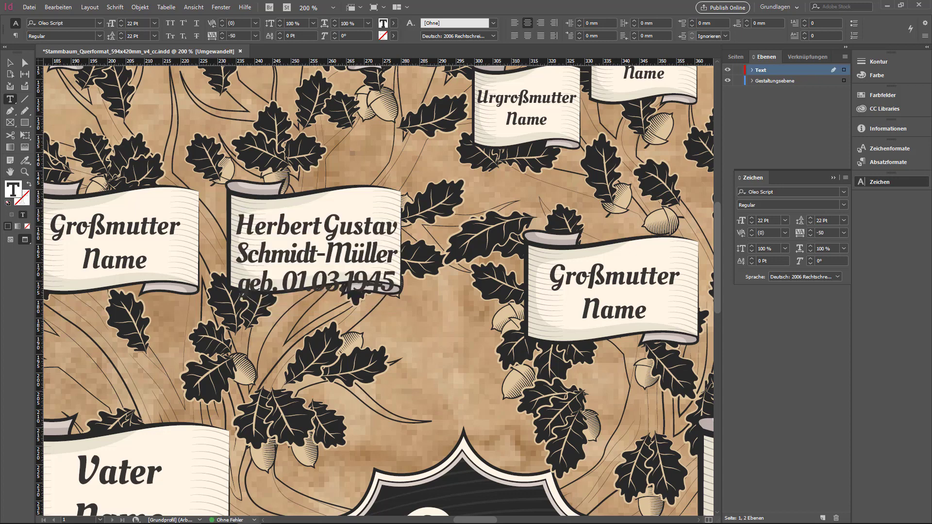
left_click(10, 63)
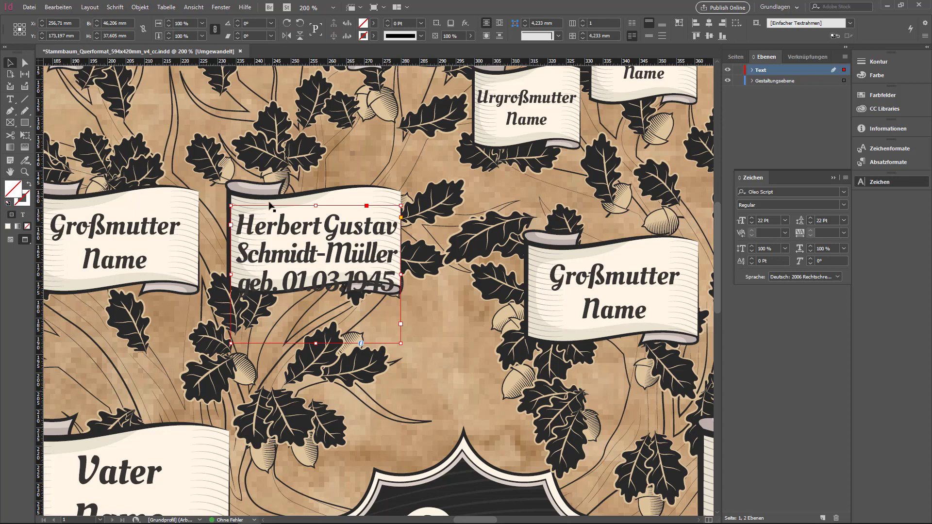
left_click_drag(284, 225, 285, 210)
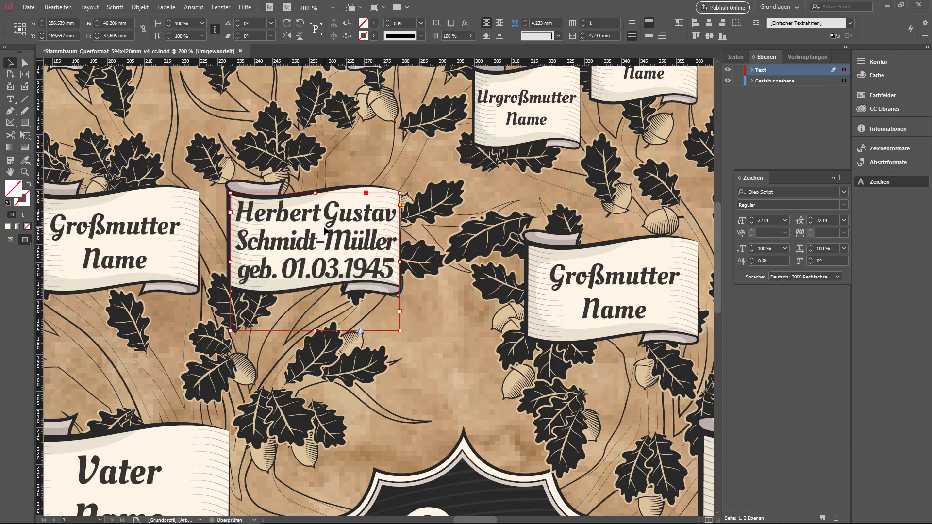
double_click(324, 226)
Set all three lines of Herbert's ribbon text to 20 Pt font size
key("ctrl+a")
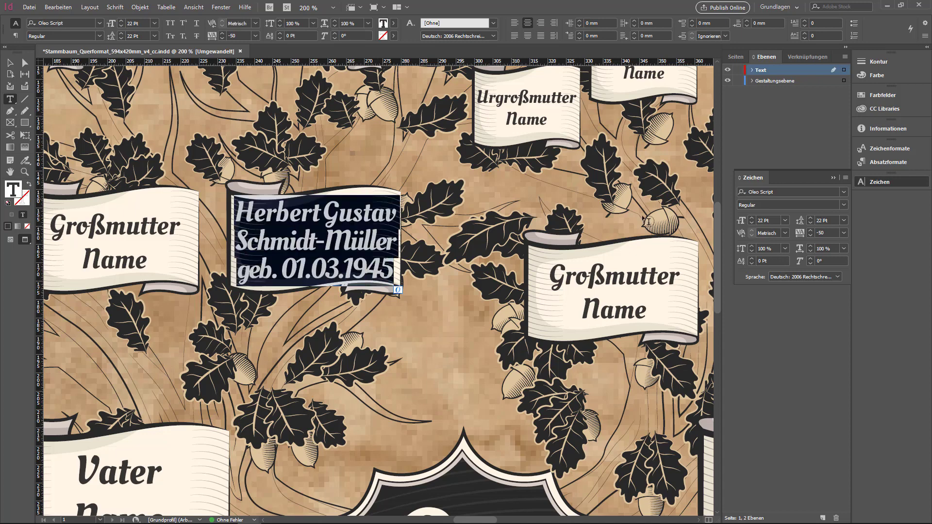
left_click(752, 222)
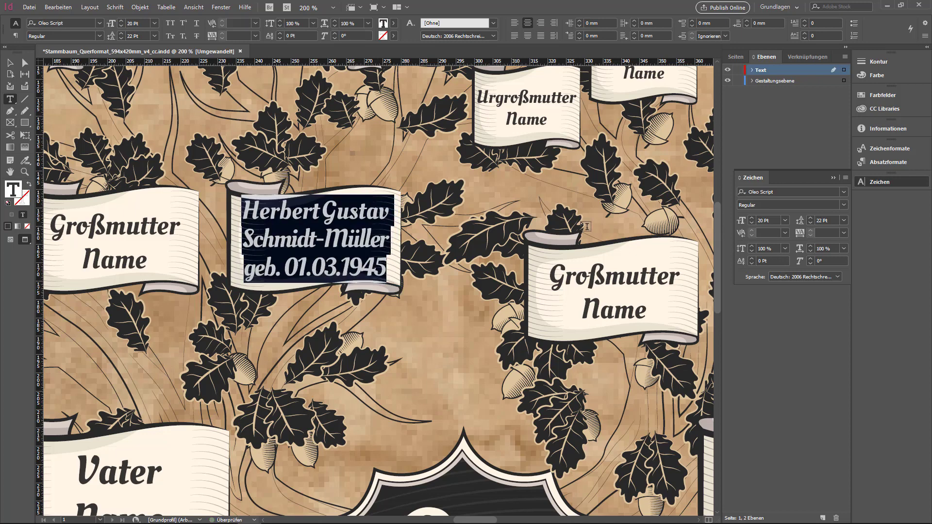
left_click(348, 272)
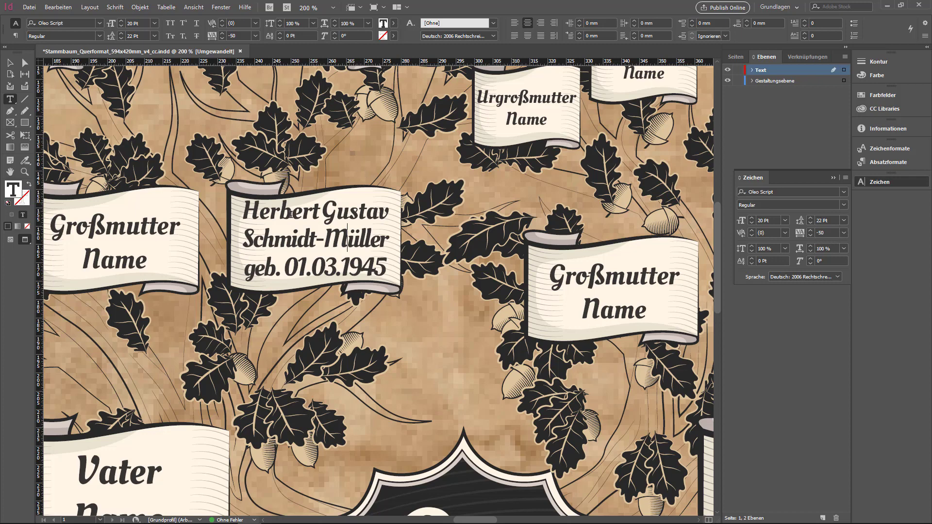
left_click(107, 227)
Scroll up to the Urgroßvater and Urgroßmutter banners and collapse the Character panel
scroll(187, 235, "up", 3)
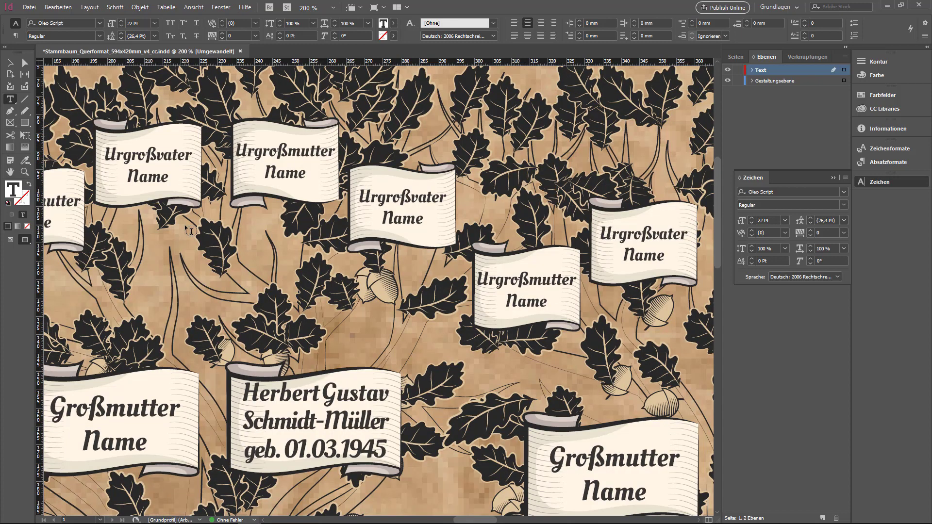
scroll(340, 248, "down", 1)
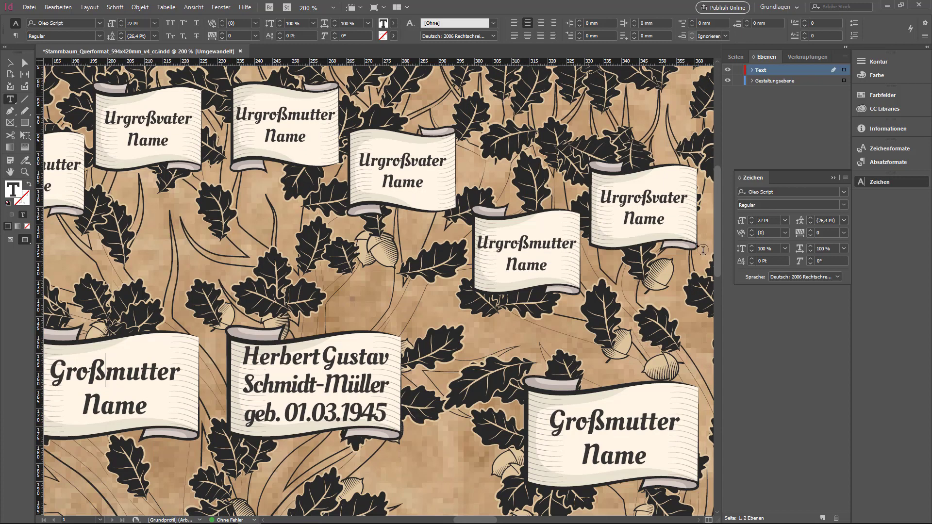
scroll(534, 233, "up", 2)
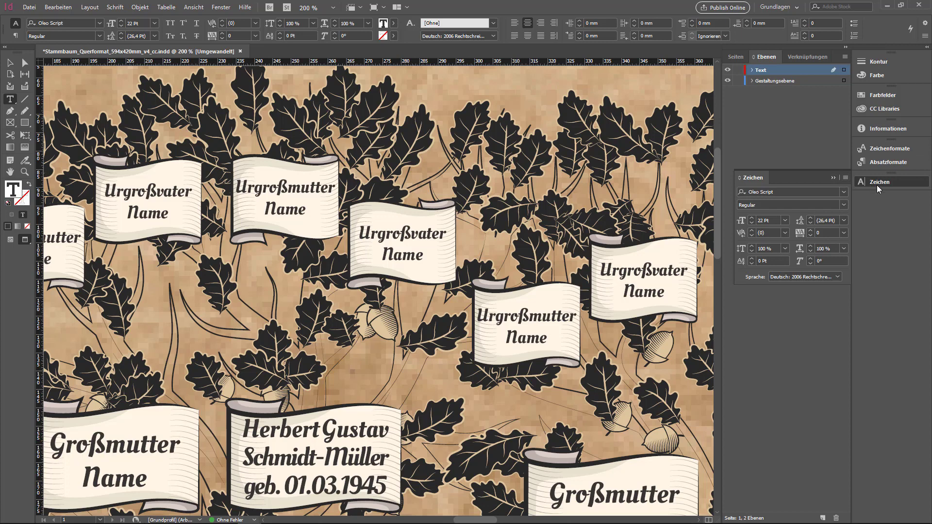
left_click(859, 182)
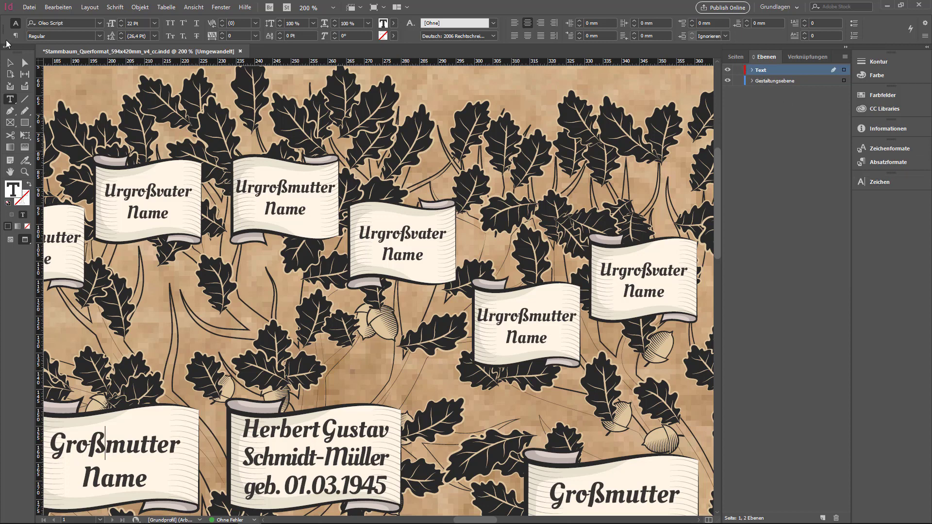
left_click(10, 64)
Expand the banner group in the Layers panel and locate the middle Urgroßvater ribbon's paths
left_click(252, 164)
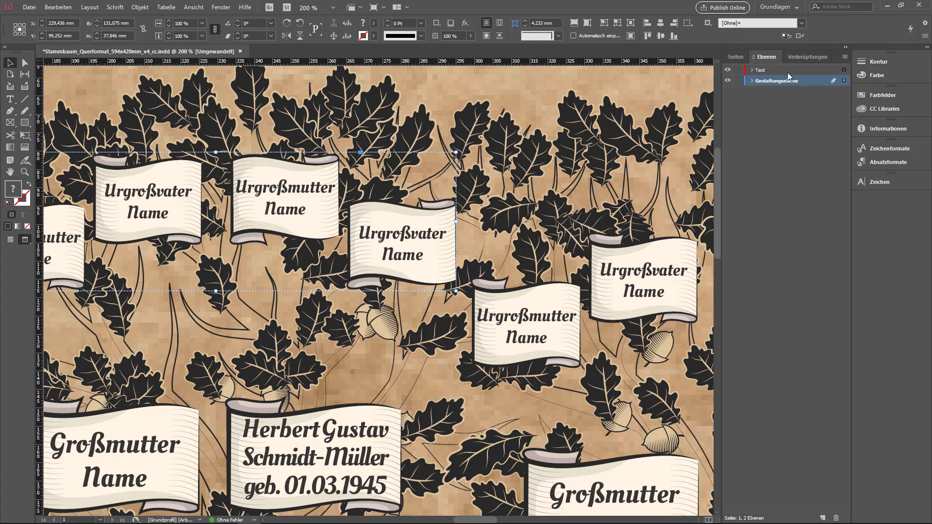
left_click(752, 81)
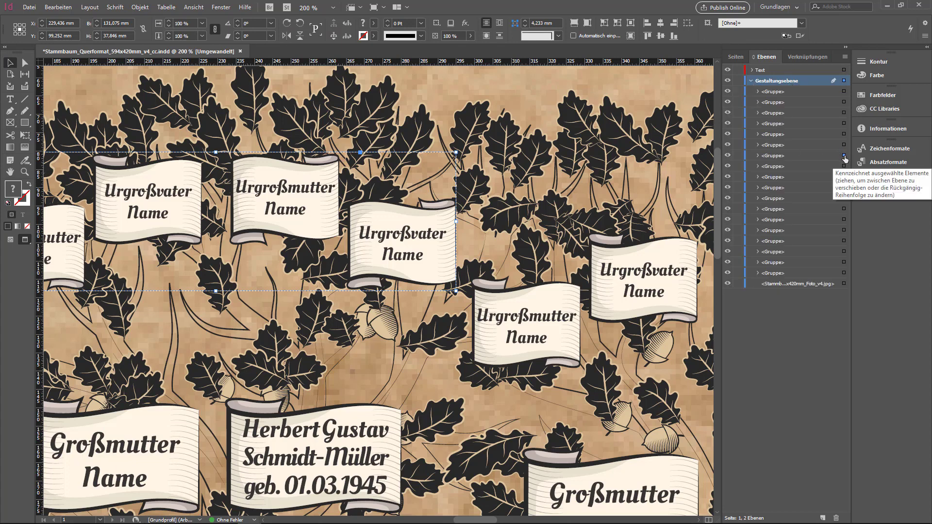
left_click(728, 156)
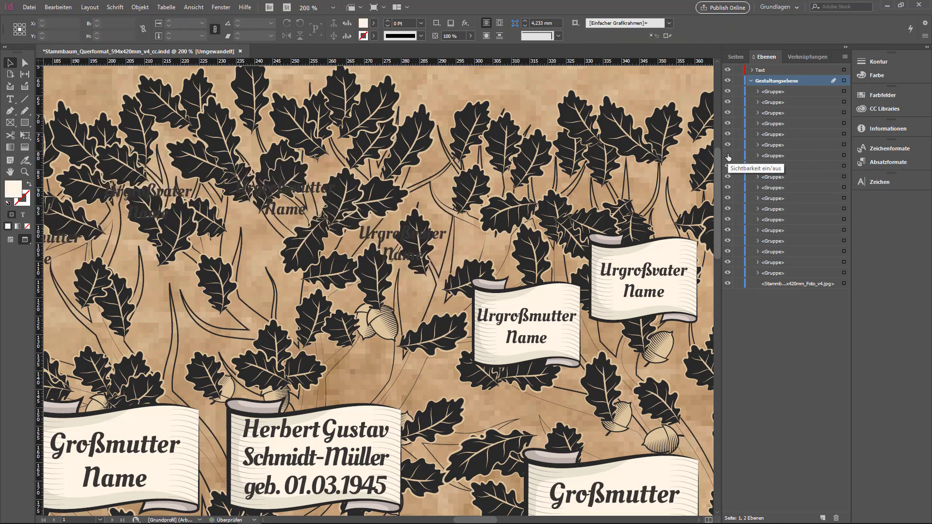
left_click(727, 155)
left_click(758, 155)
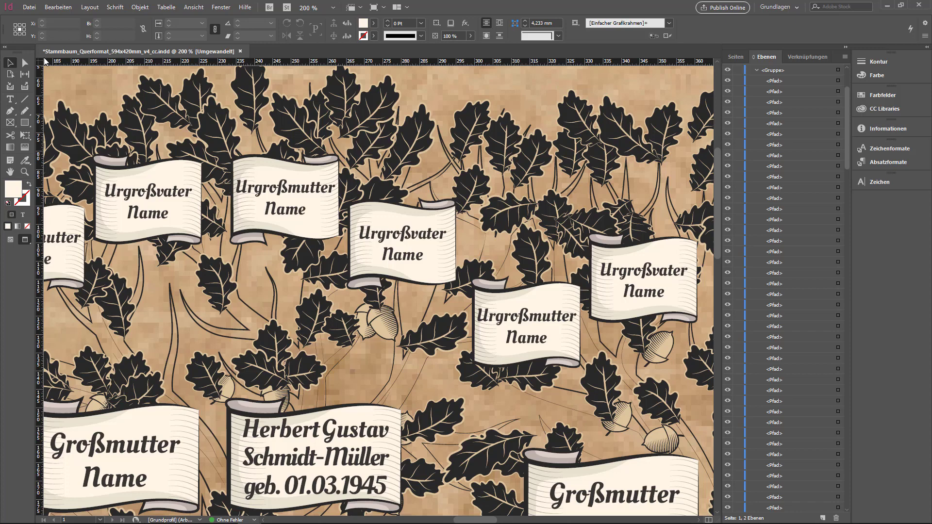
left_click(25, 63)
left_click(399, 216)
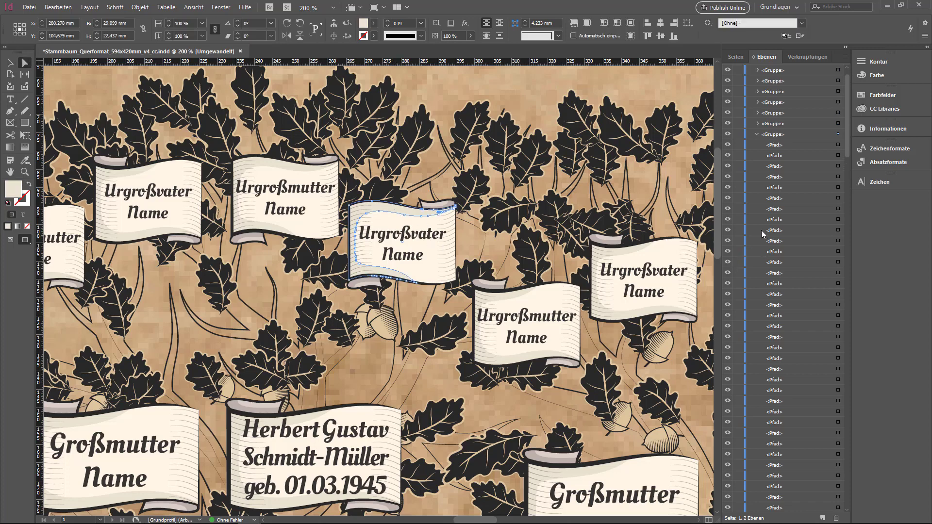
scroll(762, 230, "up", 3)
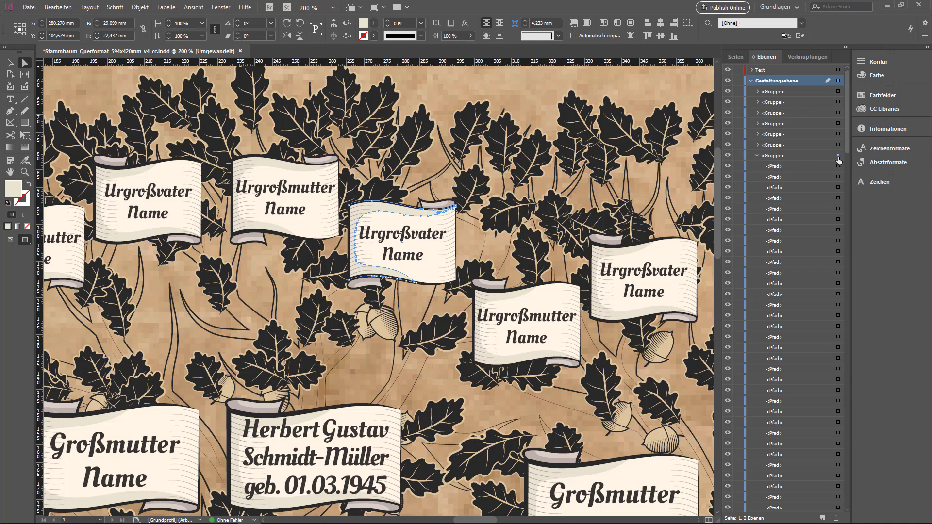
left_click(728, 156)
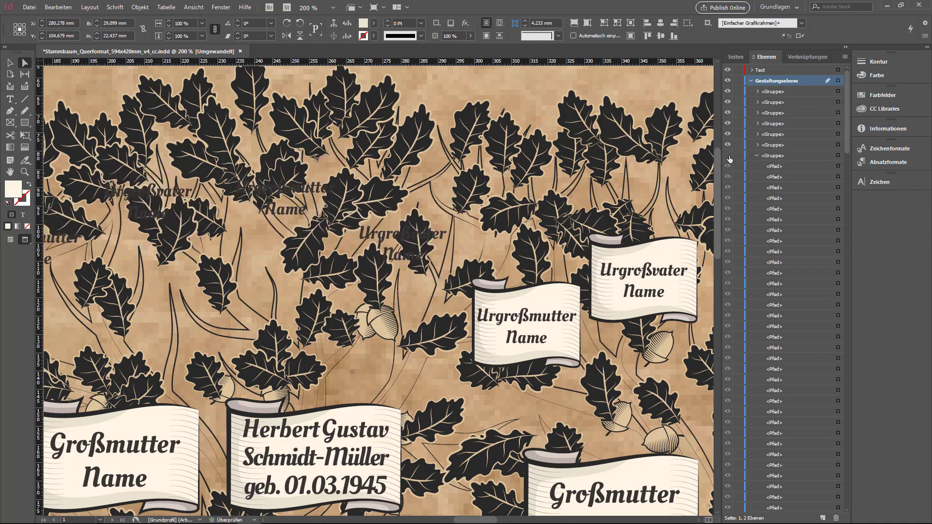
left_click(727, 156)
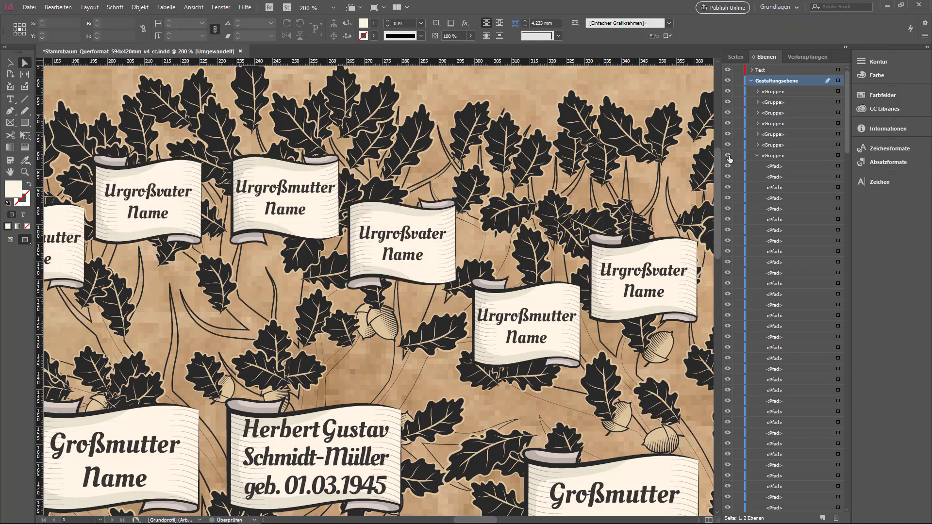
left_click(416, 210)
scroll(785, 173, "down", 5)
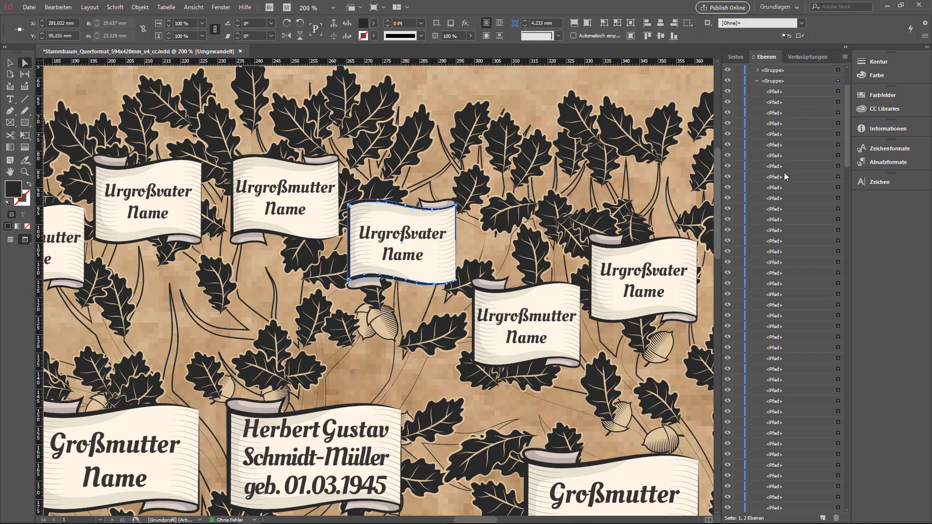
scroll(786, 209, "down", 3)
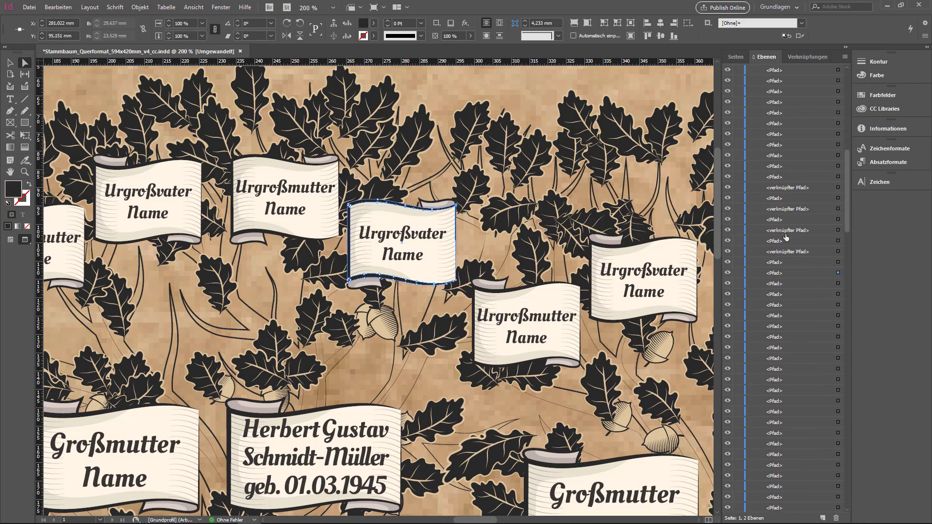
Hide the first run of the Urgroßvater ribbon's paths via their eye icons
left_click(728, 274)
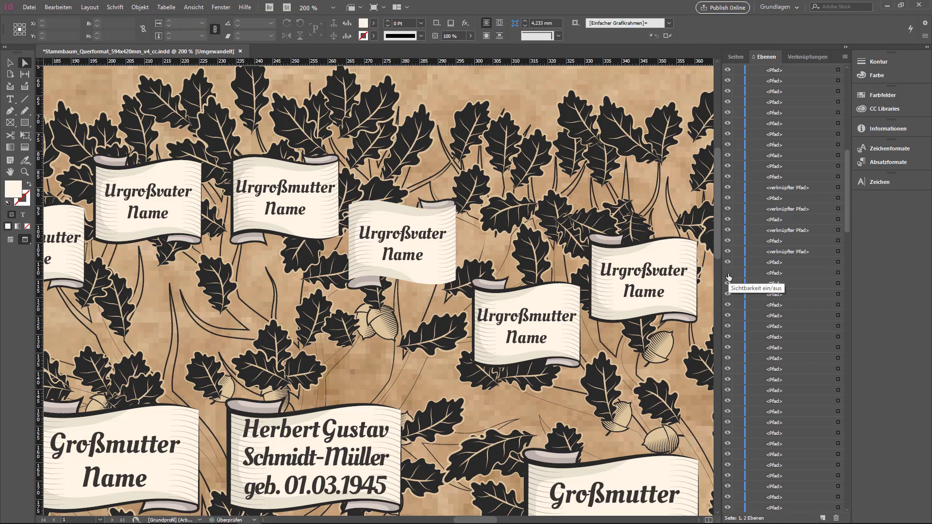
left_click(729, 256)
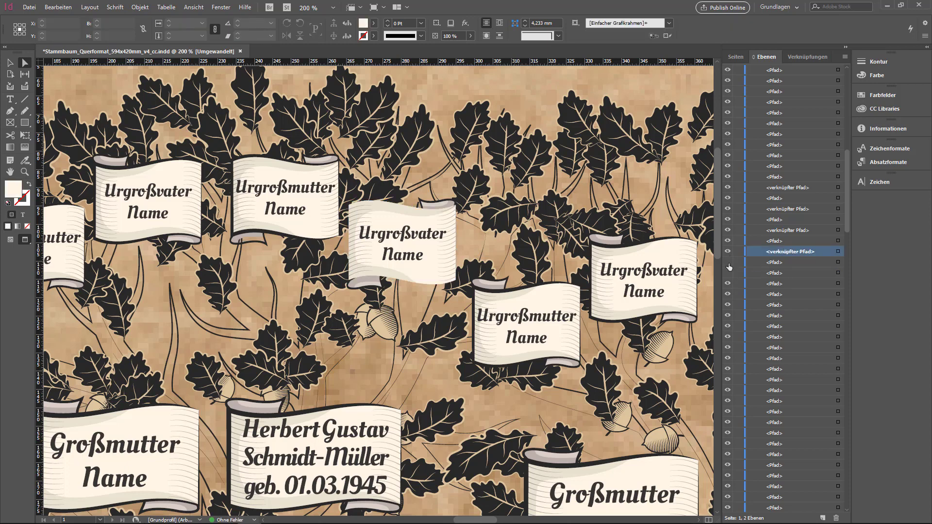
left_click(780, 272)
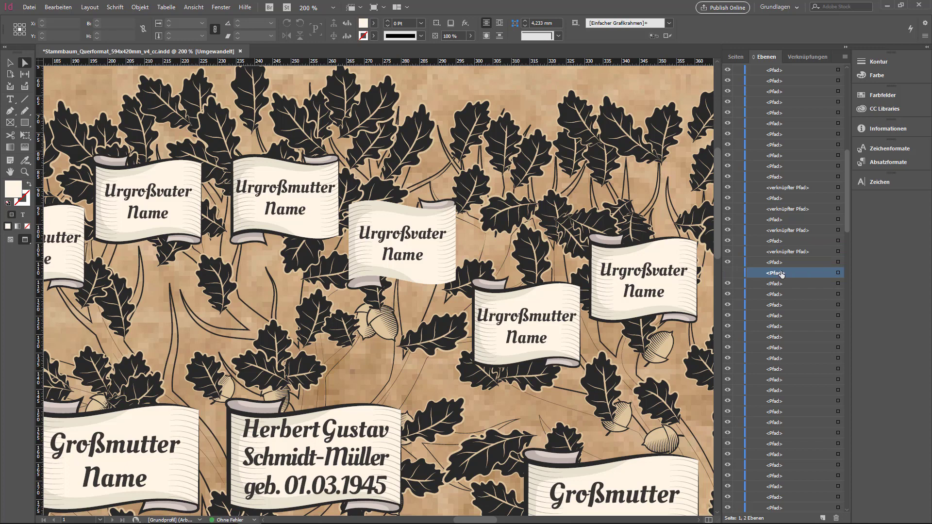
left_click(728, 284)
left_click_drag(731, 293, 735, 374)
left_click_drag(733, 406, 736, 372)
scroll(735, 372, "down", 2)
scroll(736, 369, "down", 3)
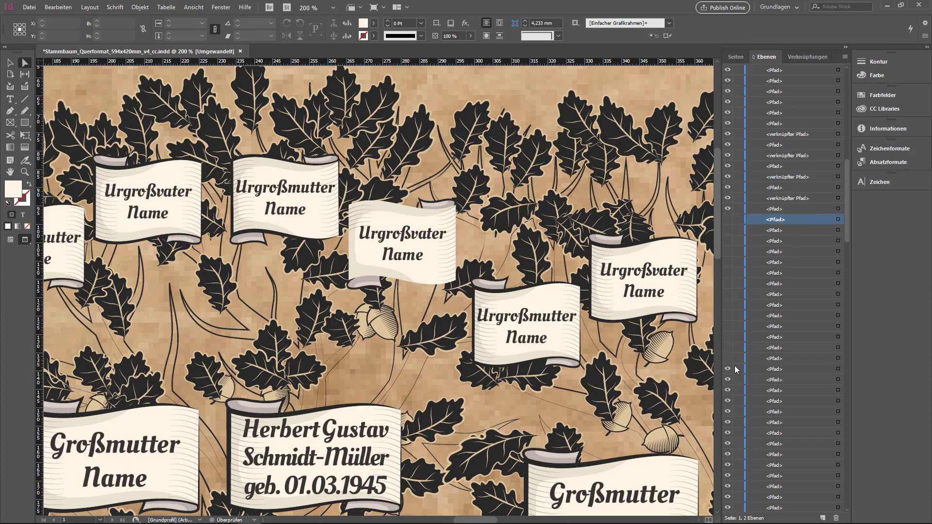
scroll(735, 369, "down", 4)
left_click_drag(731, 240, 728, 305)
left_click(728, 262)
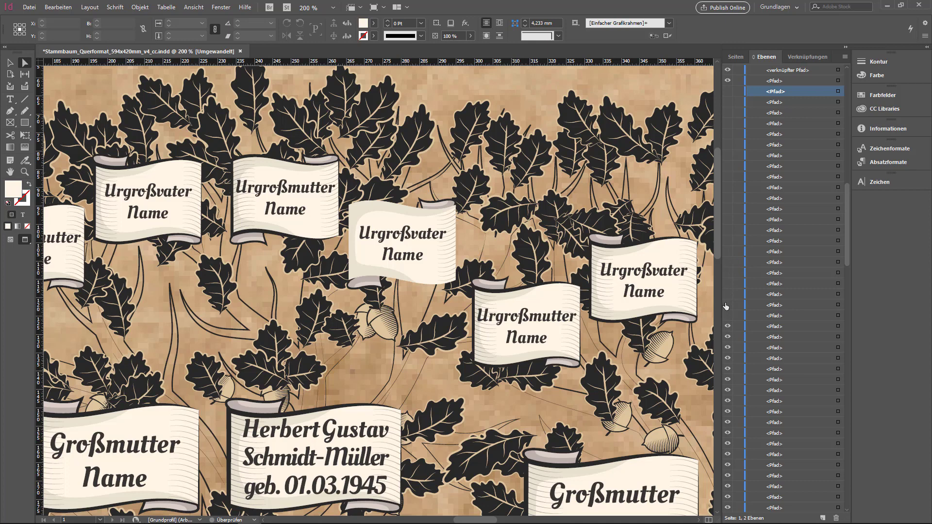
scroll(725, 302, "down", 2)
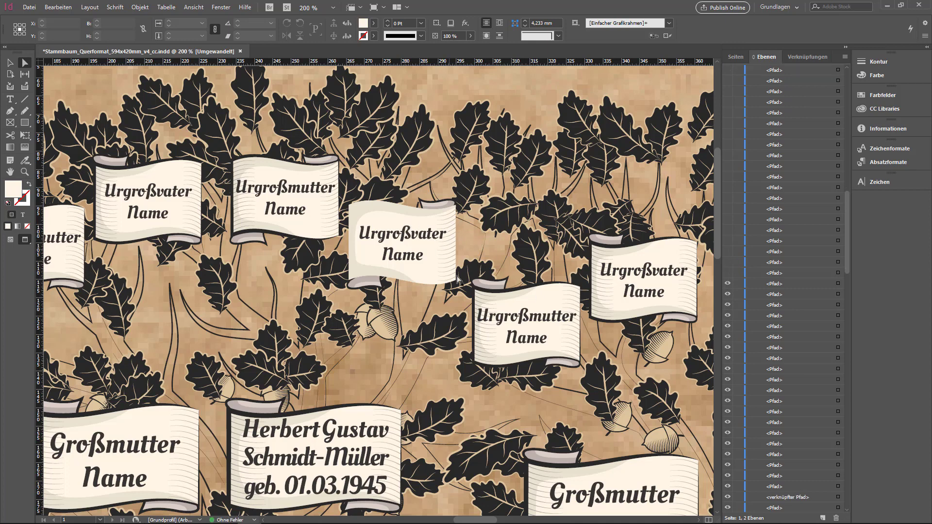
left_click(728, 284)
scroll(731, 372, "down", 2)
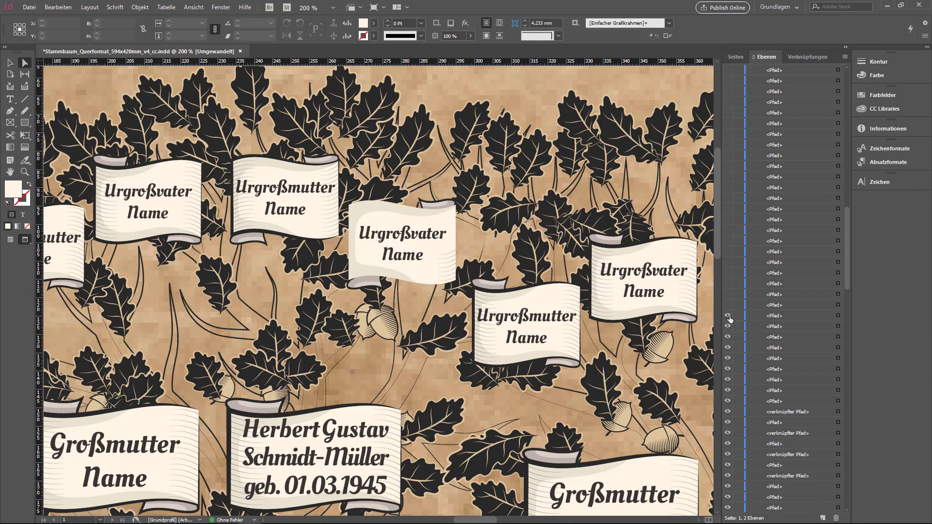
left_click(727, 359)
left_click(730, 378)
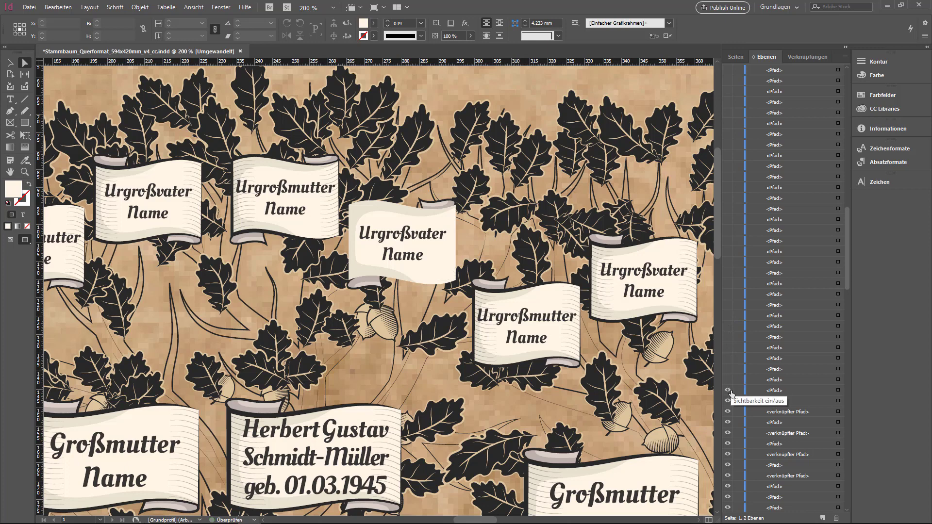
left_click(732, 391)
Hide the remaining ribbon pieces and delete the orphaned Urgroßvater Name text frame
left_click(728, 391)
left_click(728, 390)
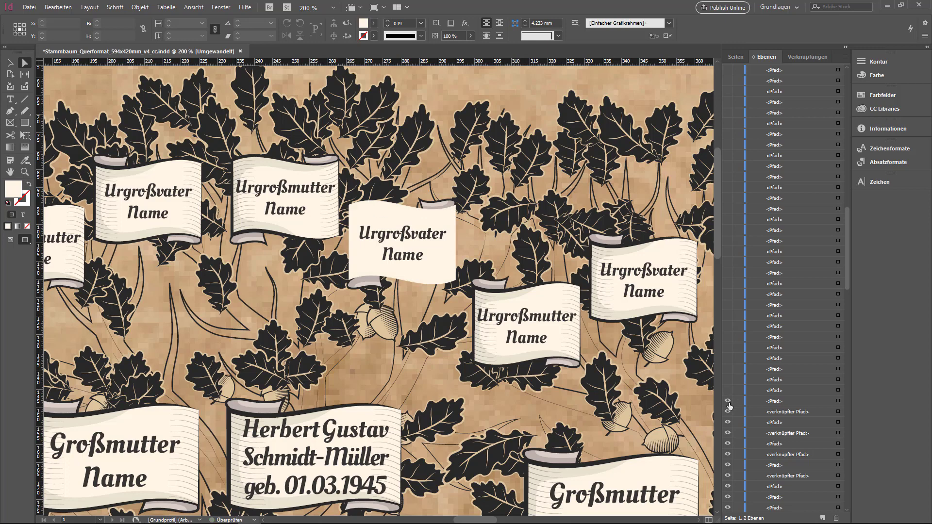
left_click(728, 401)
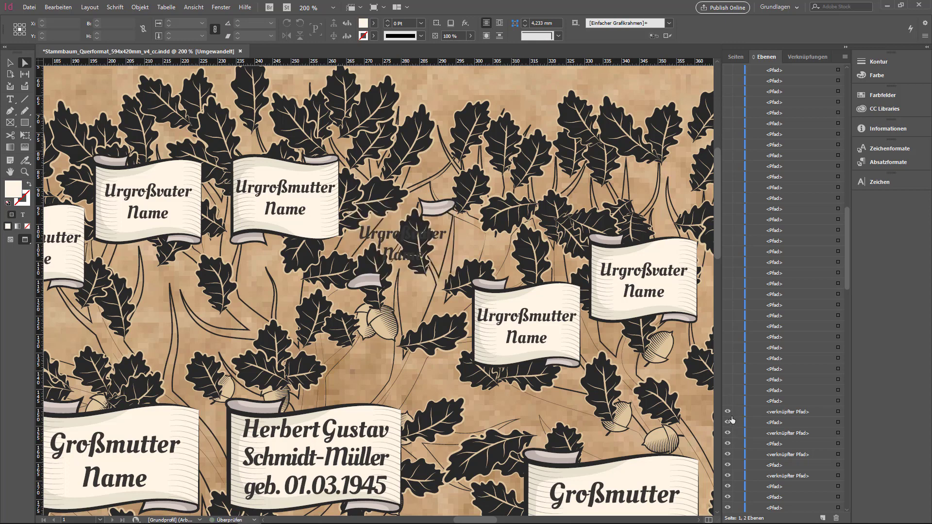
scroll(728, 421, "down", 2)
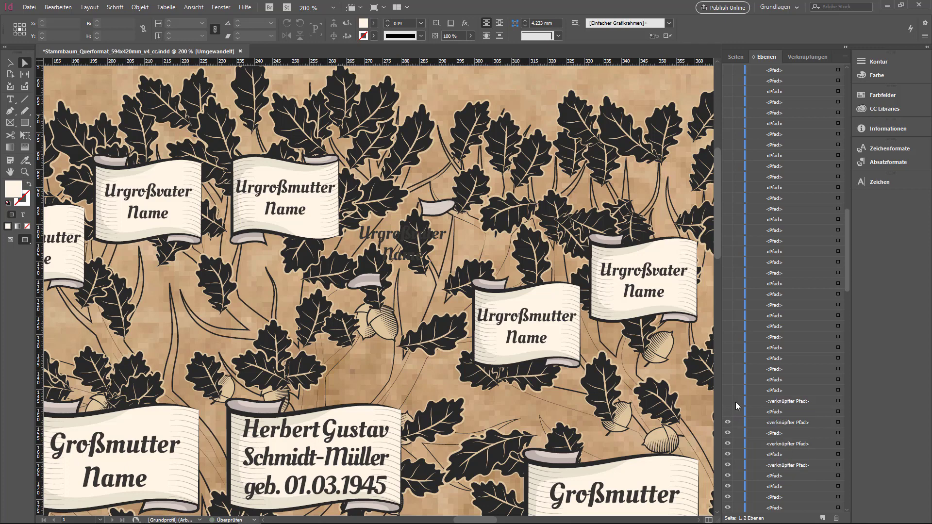
scroll(735, 402, "down", 3)
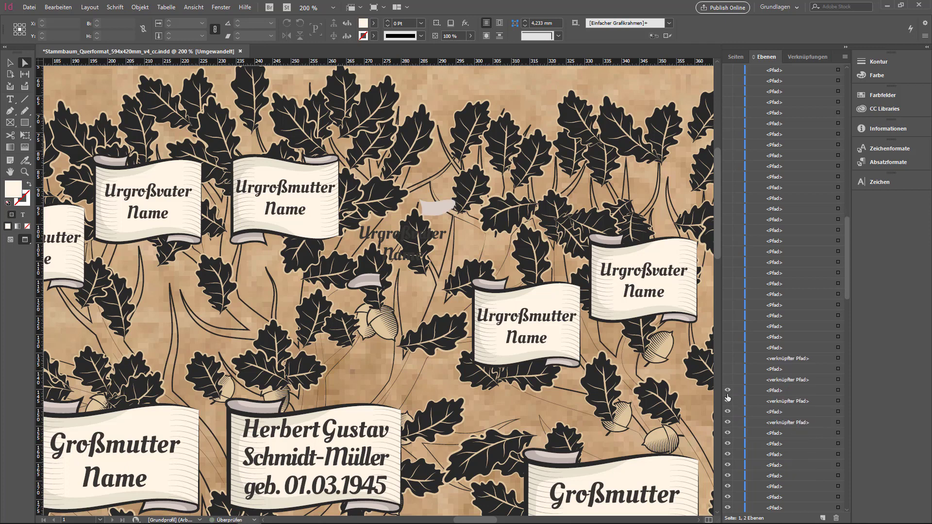
left_click(728, 401)
left_click(726, 411)
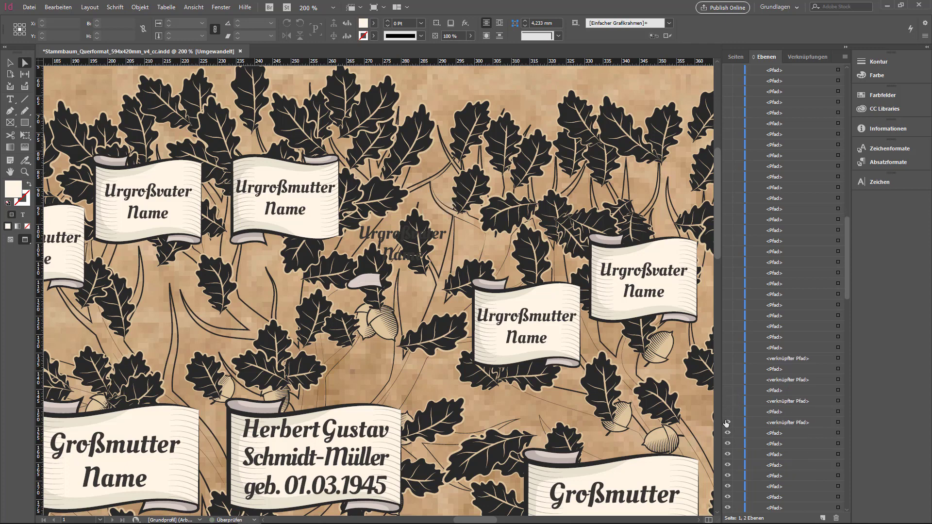
scroll(734, 418, "down", 2)
left_click(728, 390)
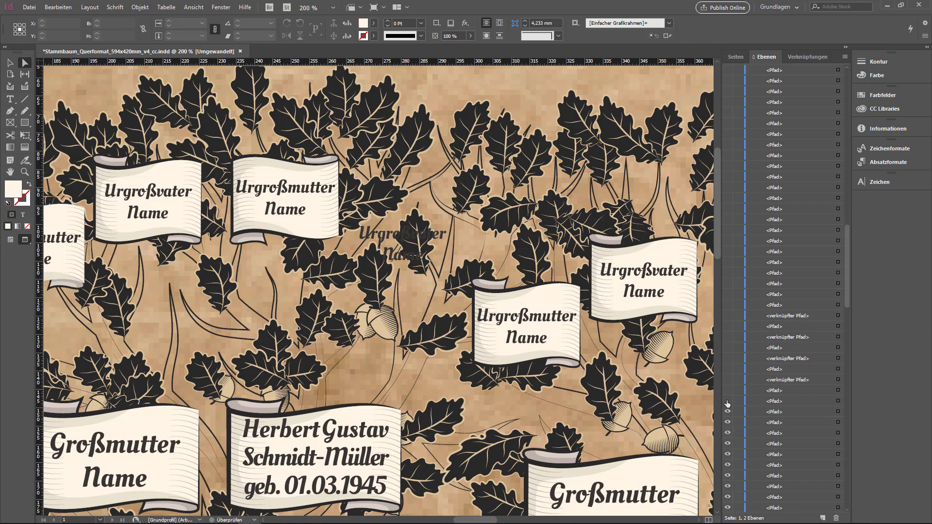
left_click(728, 391)
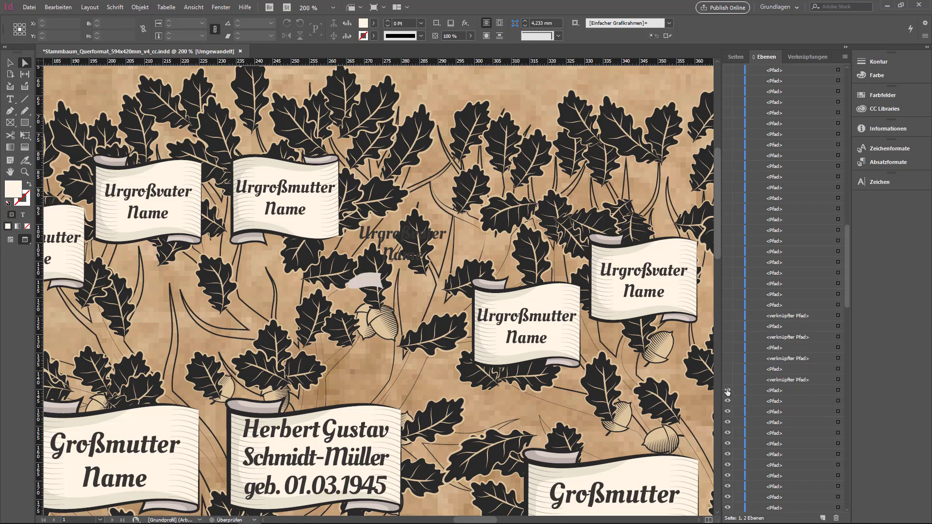
left_click(728, 391)
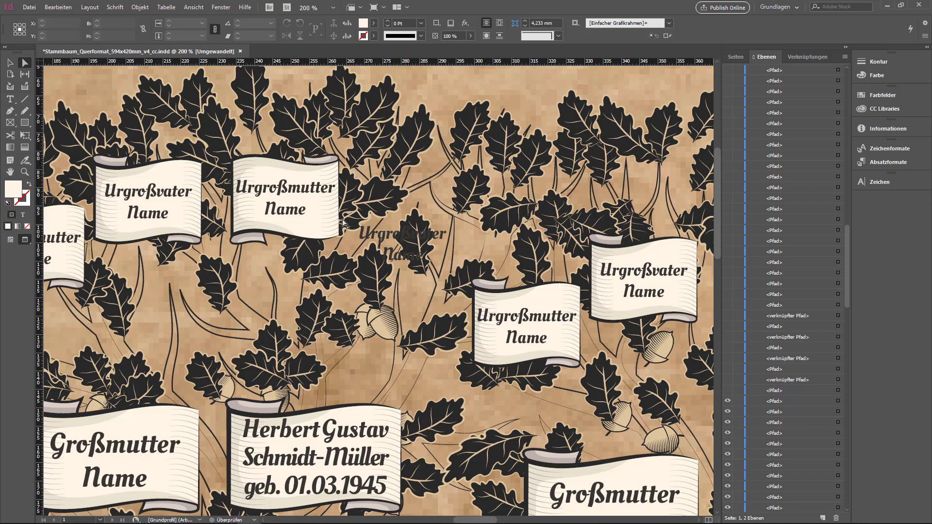
left_click(386, 240)
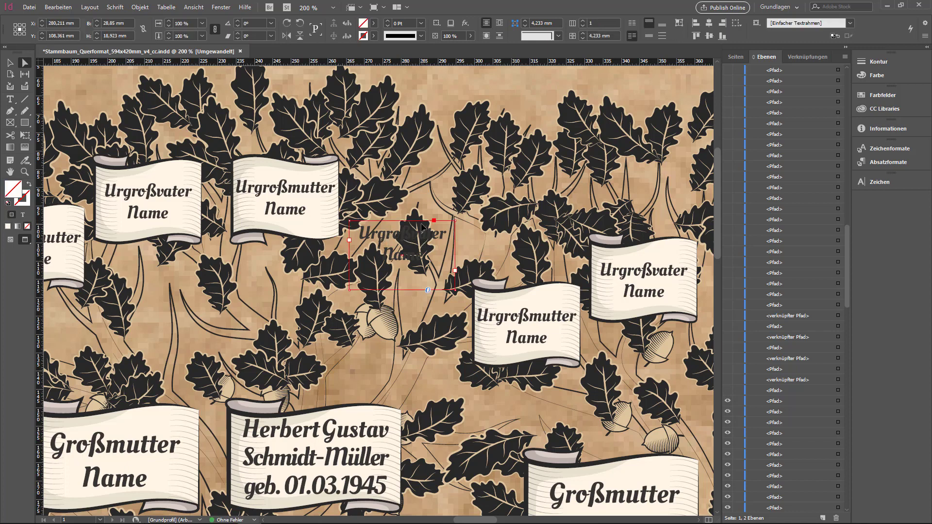
key("Delete")
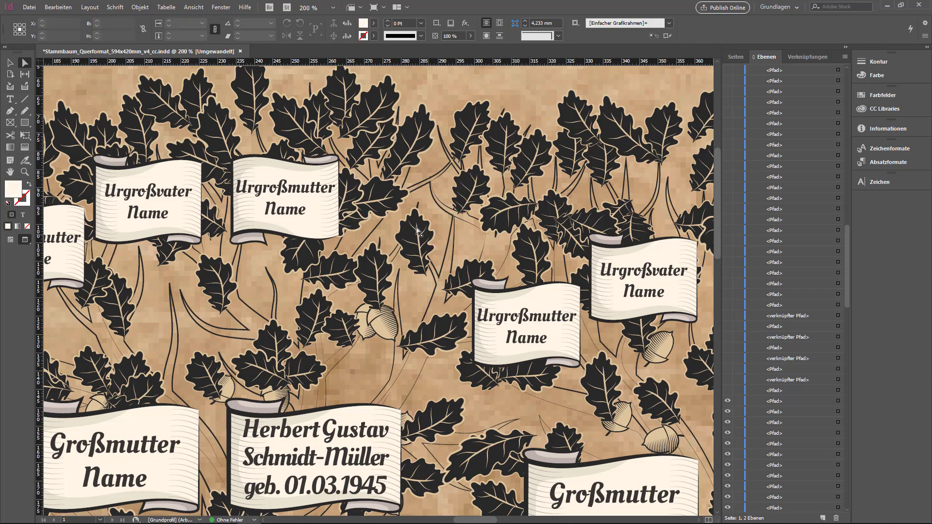
Zoom out and fit the whole poster page in the window with Ctrl+0
scroll(379, 197, "down", 1, "alt")
scroll(379, 196, "down", 1, "alt")
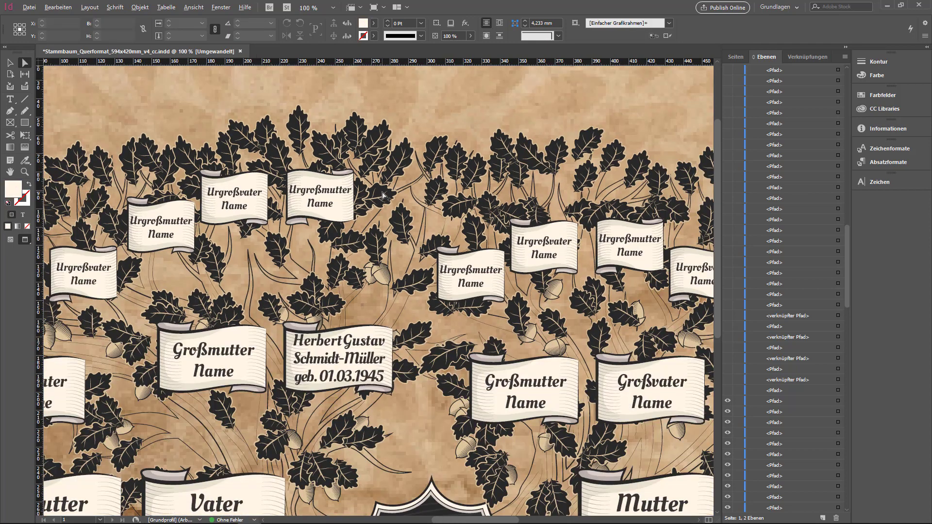
scroll(381, 194, "down", 1, "alt")
scroll(383, 194, "down", 1, "alt")
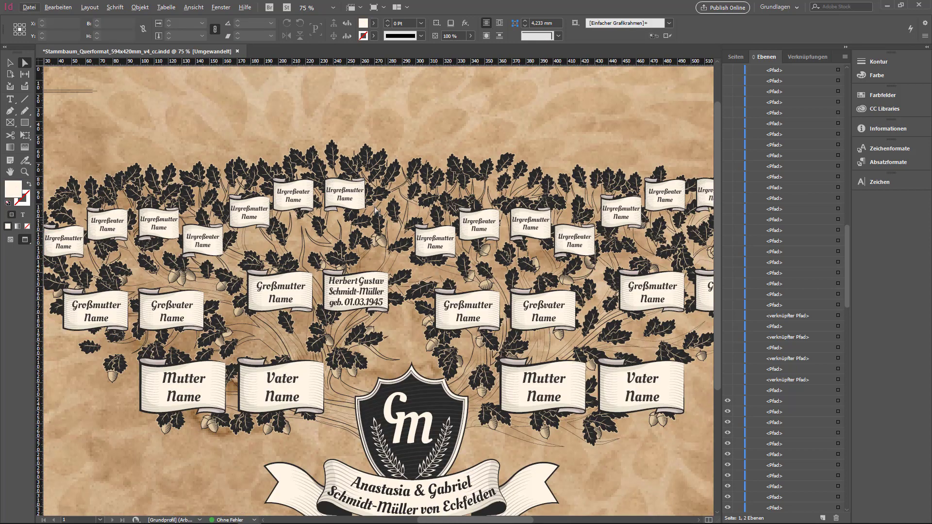
left_click(292, 189)
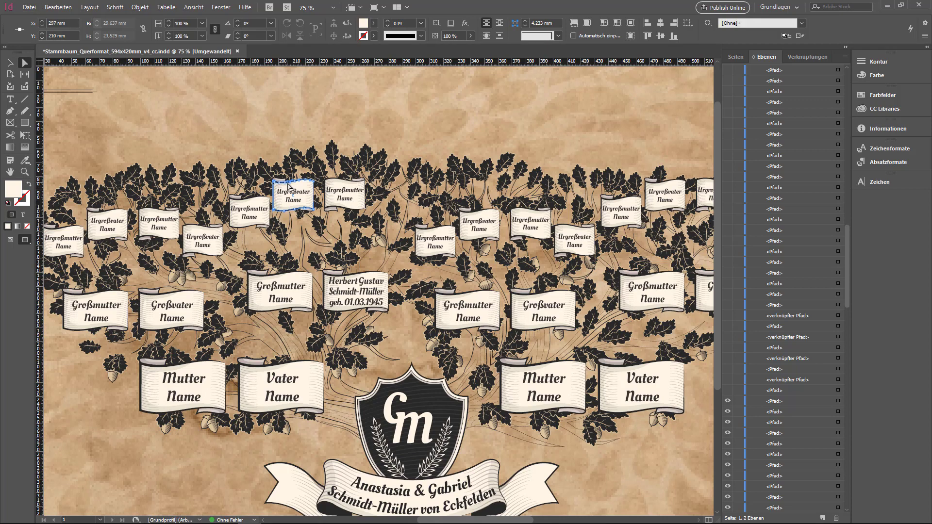
scroll(774, 214, "up", 5)
scroll(774, 212, "down", 5)
scroll(532, 267, "down", 1, "alt")
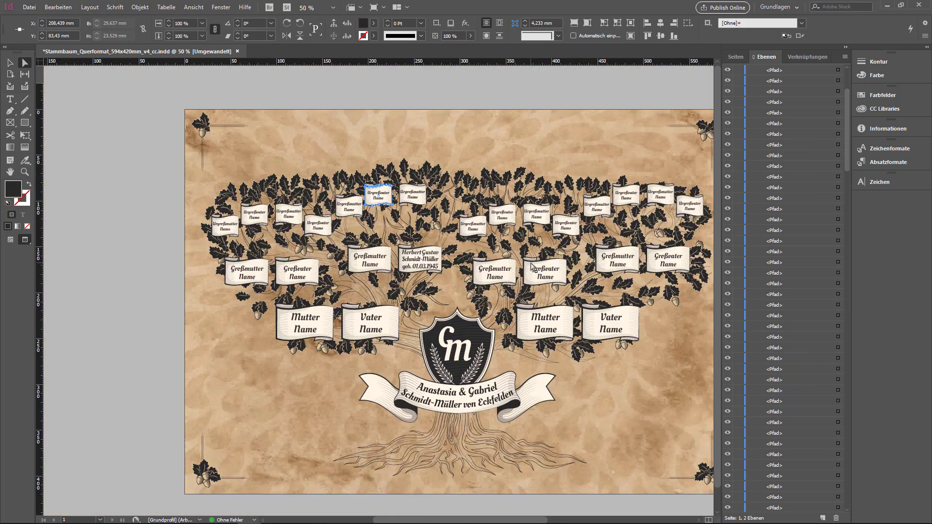
key("ctrl+0")
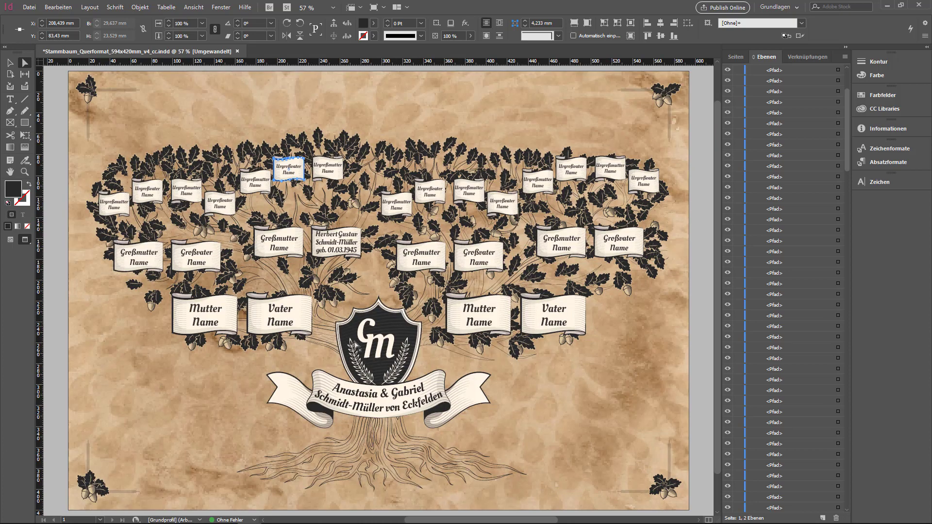
Change the monogram's M letter to G
left_click(370, 340)
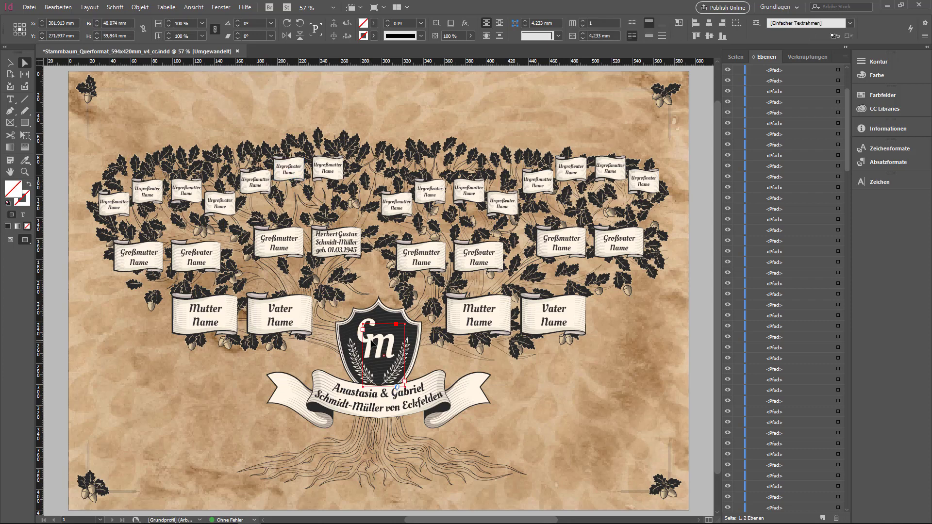
scroll(775, 141, "up", 3)
scroll(776, 140, "up", 3)
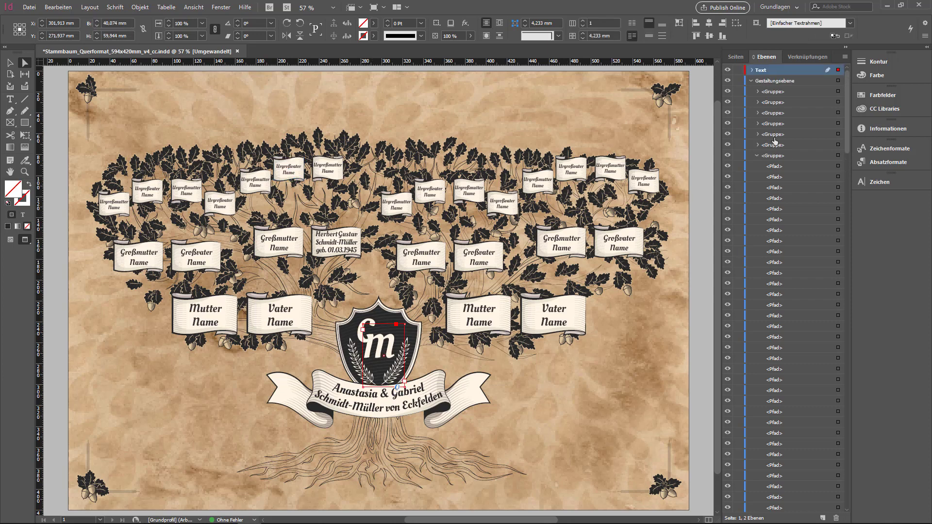
left_click(758, 155)
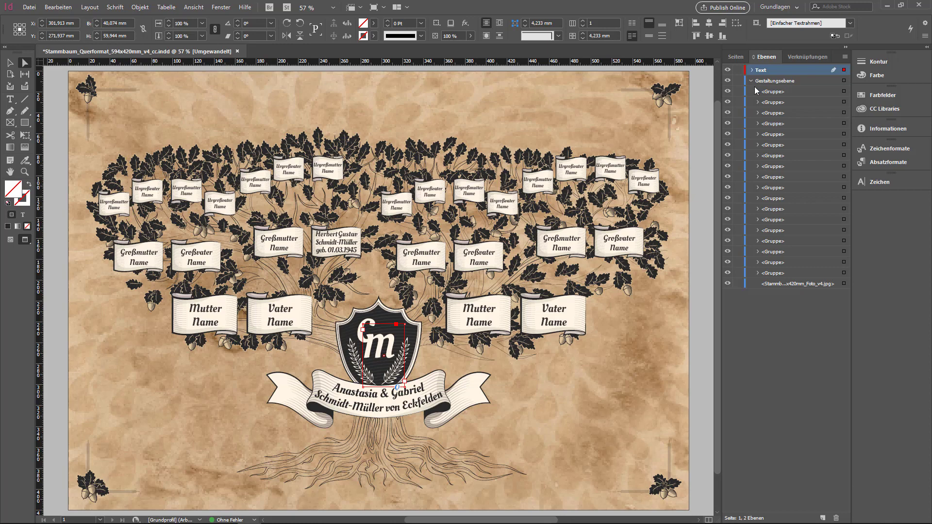
left_click(752, 71)
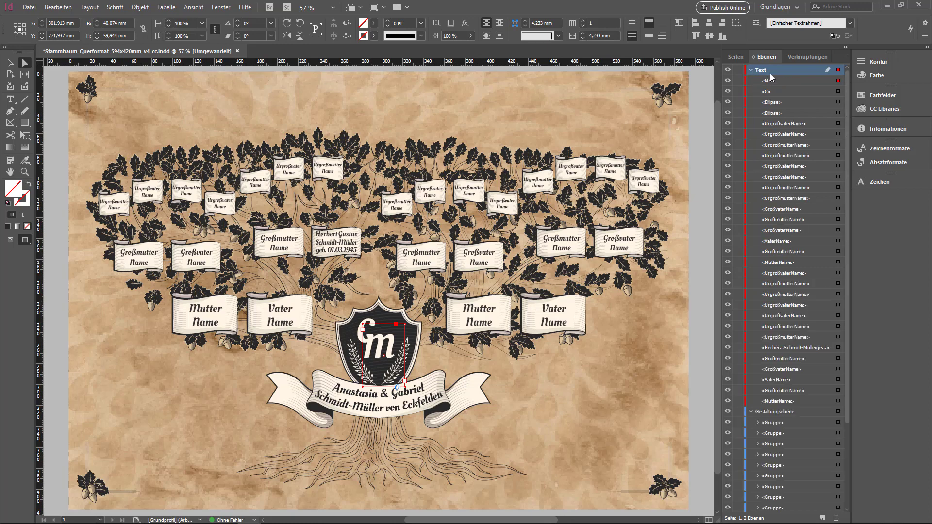
left_click(770, 86)
left_click(10, 98)
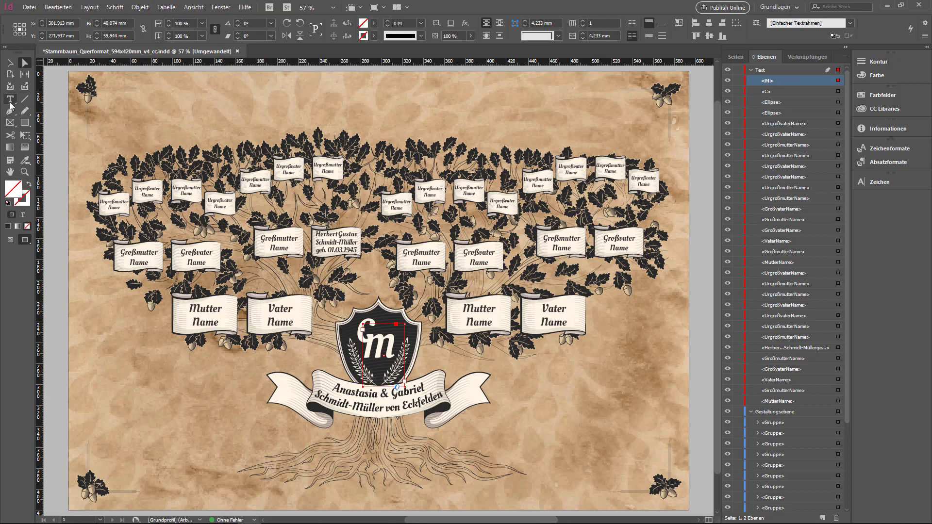
double_click(385, 344)
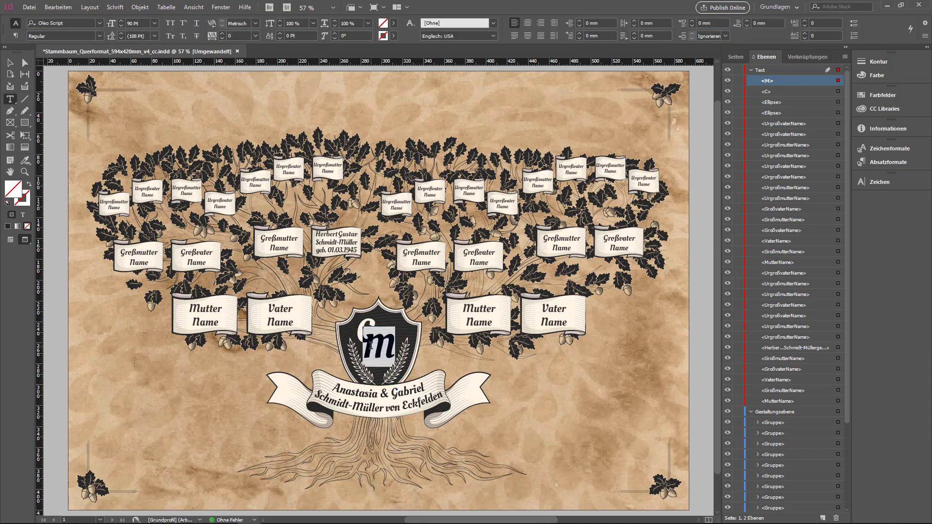
type("G")
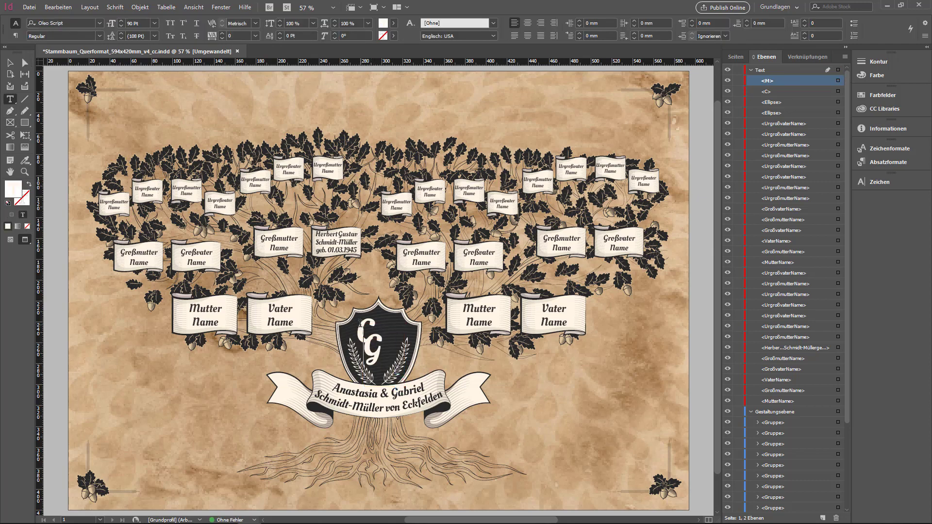
Change the monogram's C letter to A
left_click(775, 91)
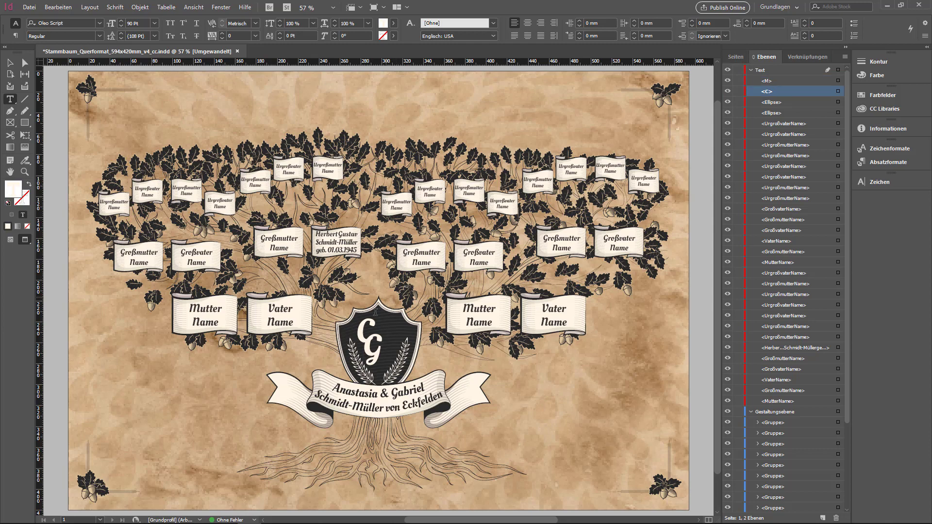
double_click(352, 318)
type("A")
left_click(10, 62)
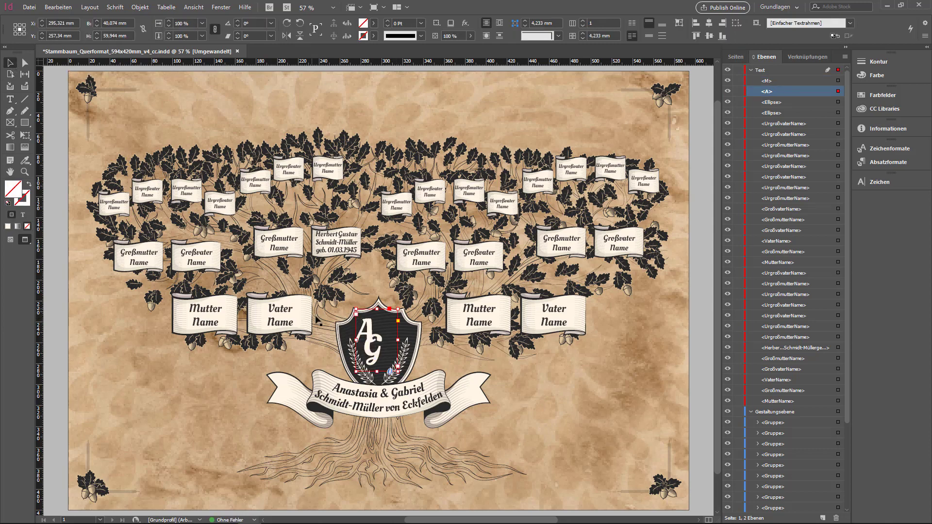
Reposition the monogram frames within the shield
mouse_move(375, 351)
left_mouse_down()
mouse_move(382, 356)
mouse_move(374, 334)
left_mouse_up()
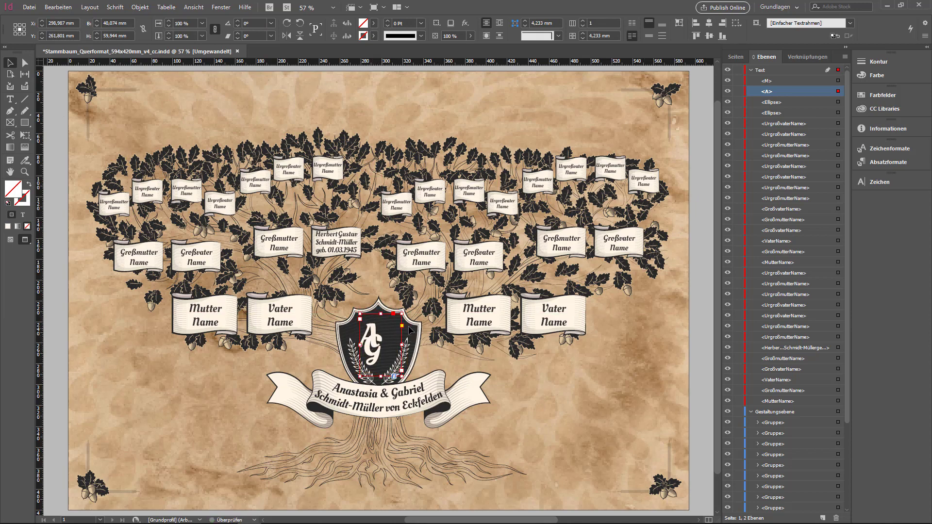
left_click(782, 80)
left_click_drag(379, 369, 368, 342)
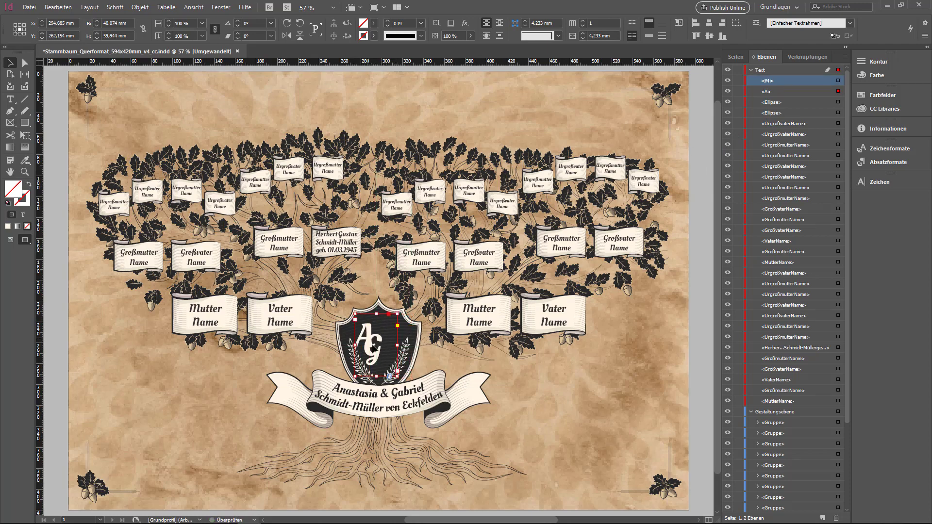
left_click(377, 359)
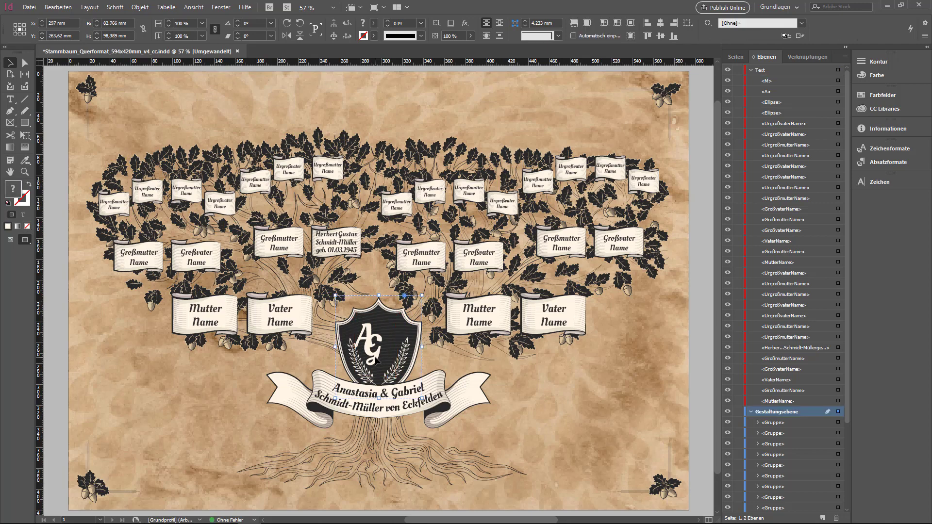
left_click(378, 361)
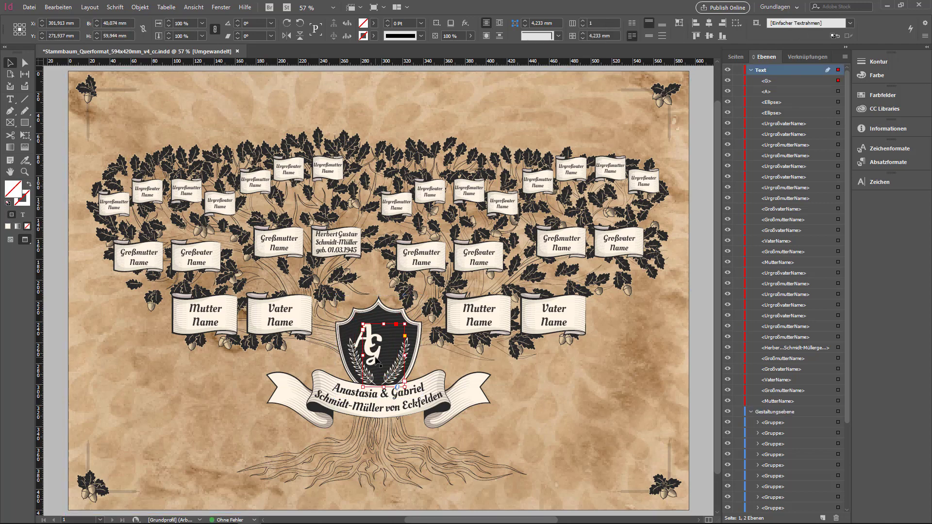
Nudge and drag the G beside the A, fine-tuning its position
key("shift+Right")
key("shift+Right")
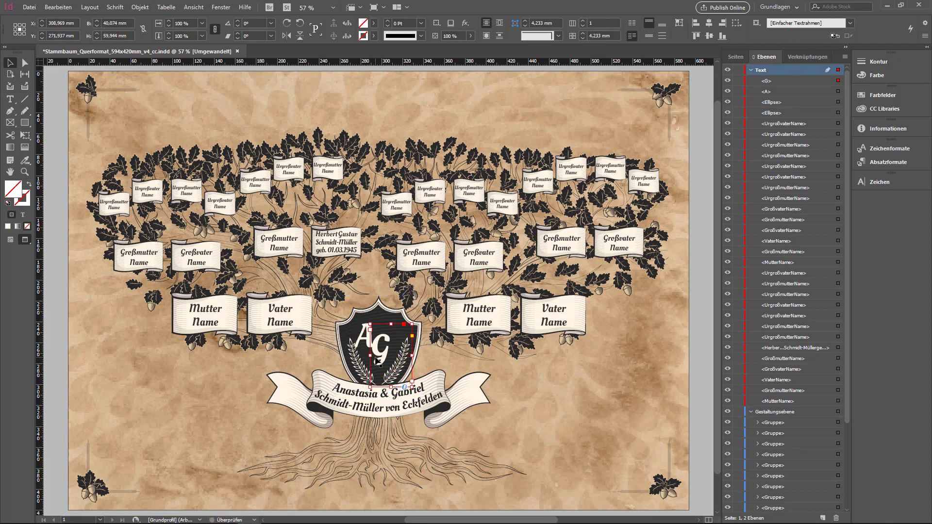
key("shift+Right")
key("shift+Down")
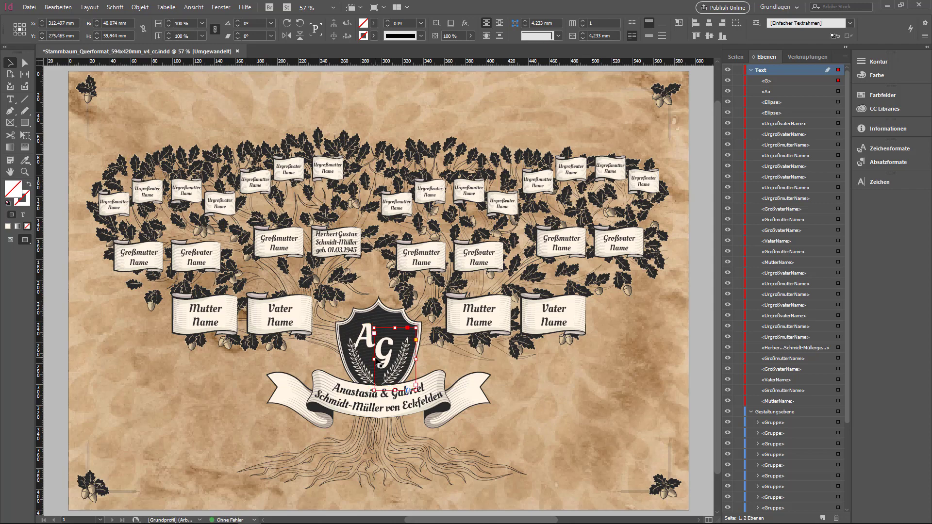
left_click_drag(381, 360, 363, 347)
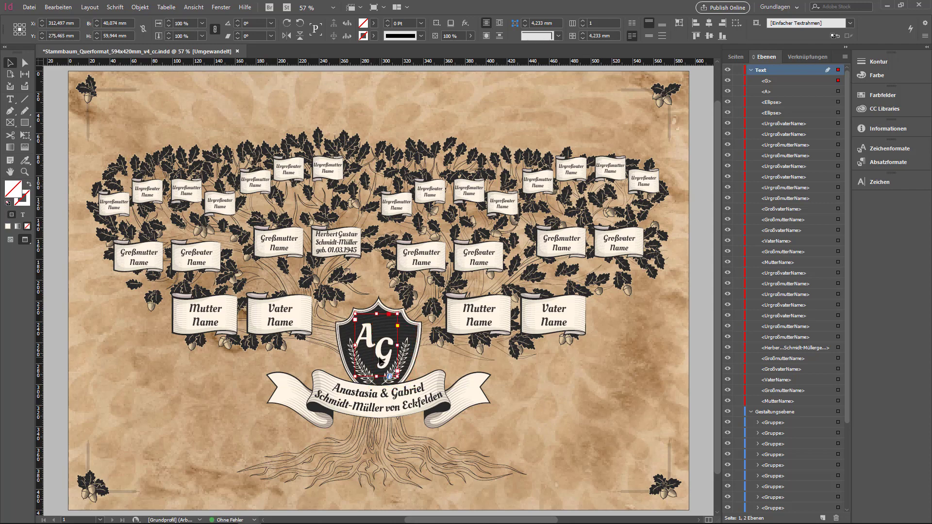
key("ctrl+z")
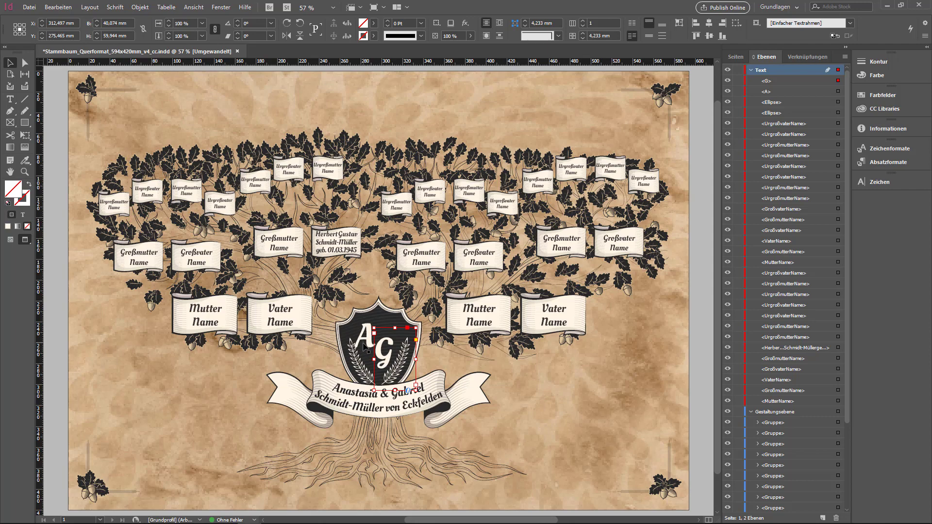
key("ctrl+shift+z")
left_click_drag(370, 343, 371, 342)
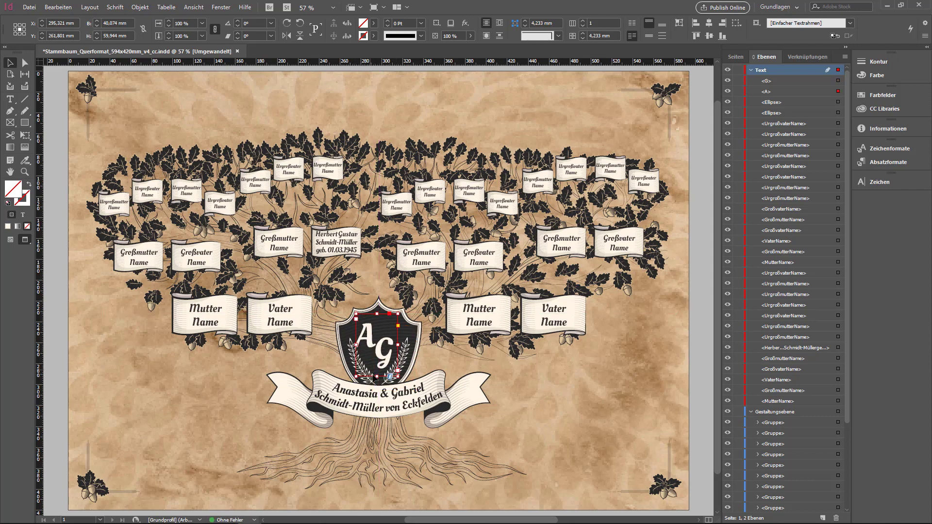
scroll(374, 379, "down", 2)
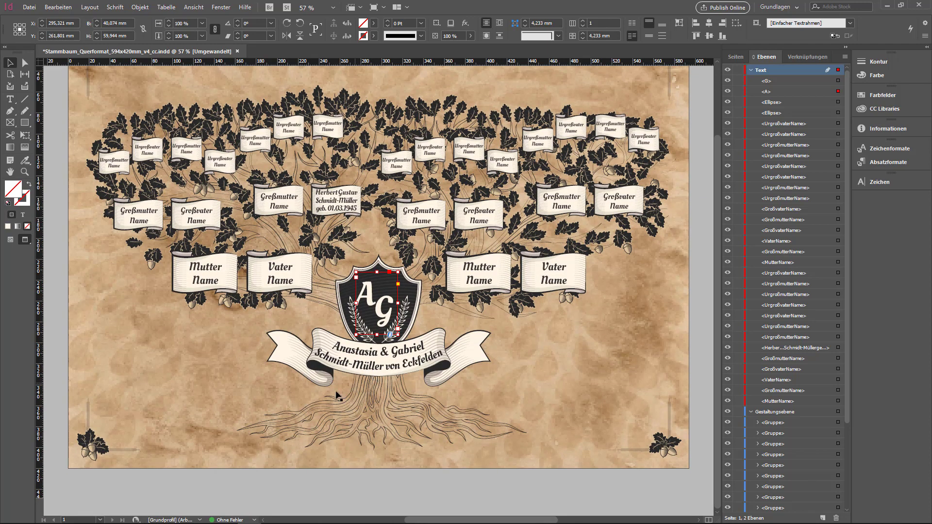
Hide layer A's AG monogram, activate Gestaltungsebene, and direct-select the shield outline
left_click(727, 91)
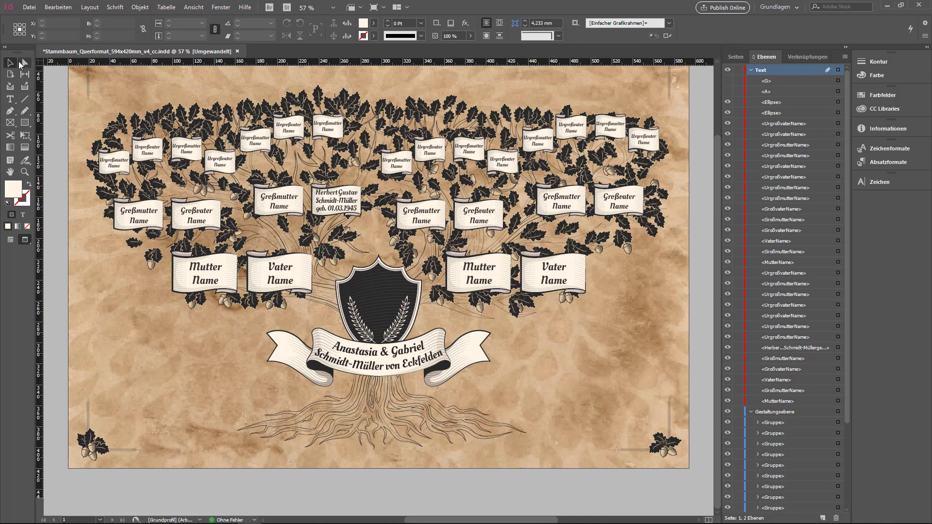
left_click(369, 289)
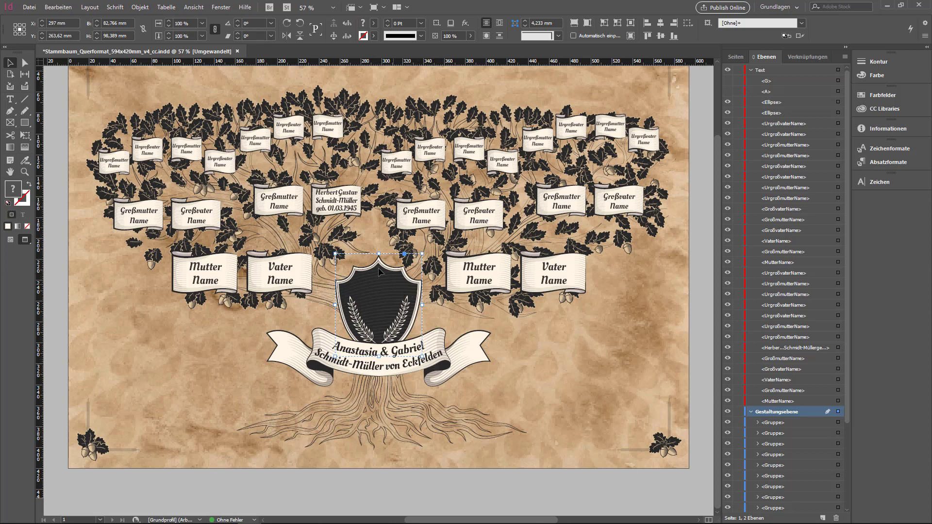
key("a")
left_click(366, 299)
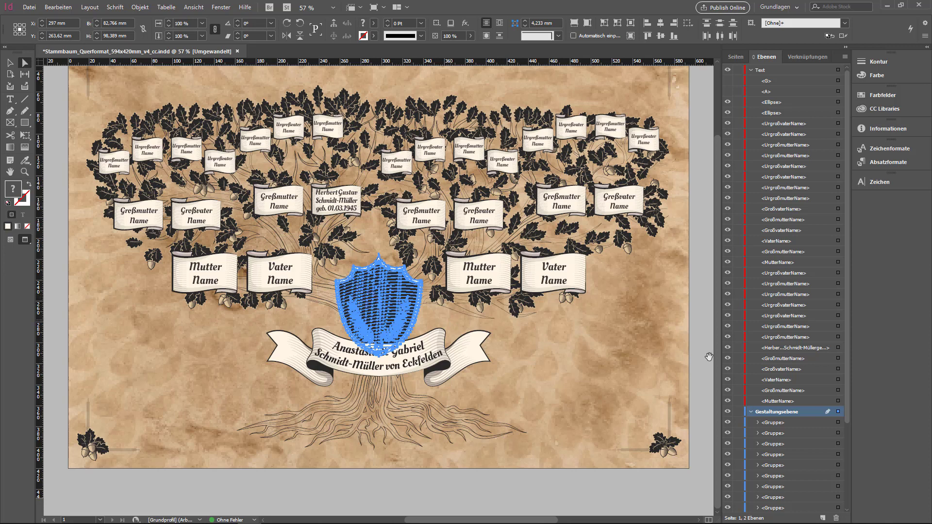
left_click(374, 295)
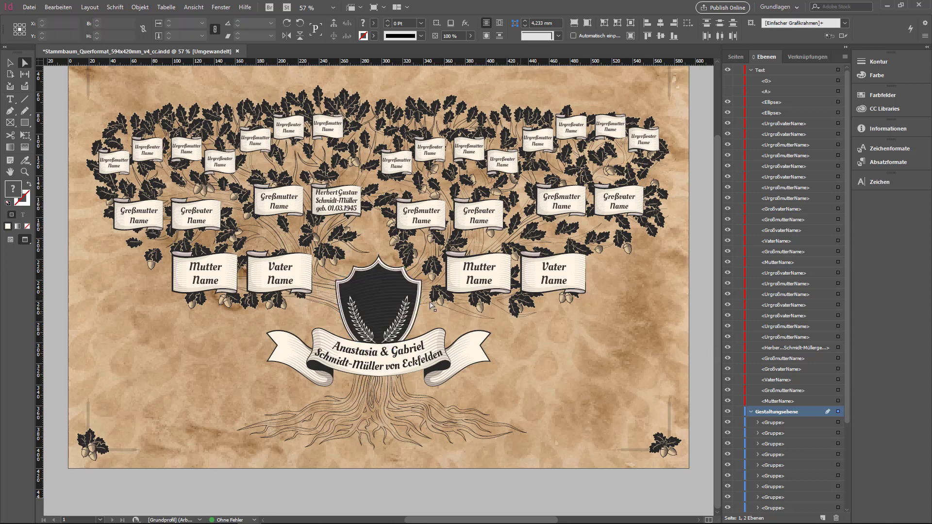
left_click(373, 295)
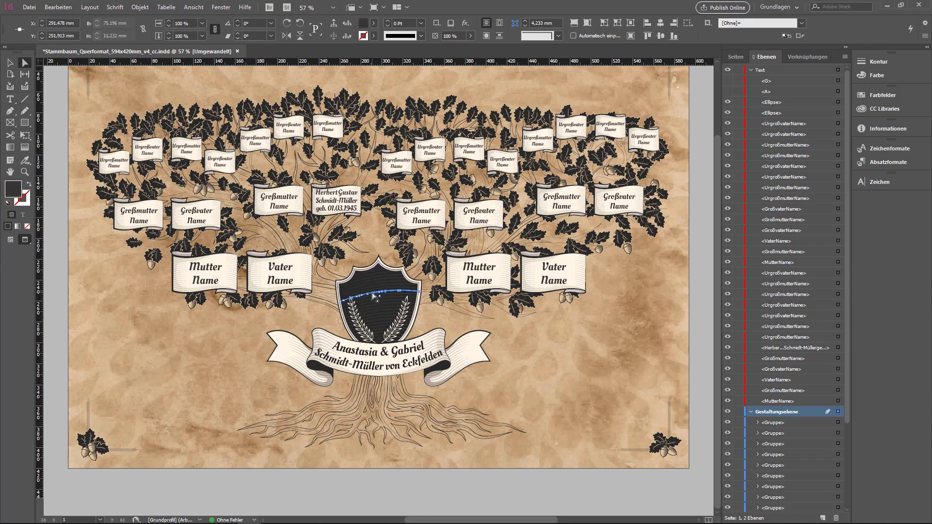
scroll(377, 297, "up", 3)
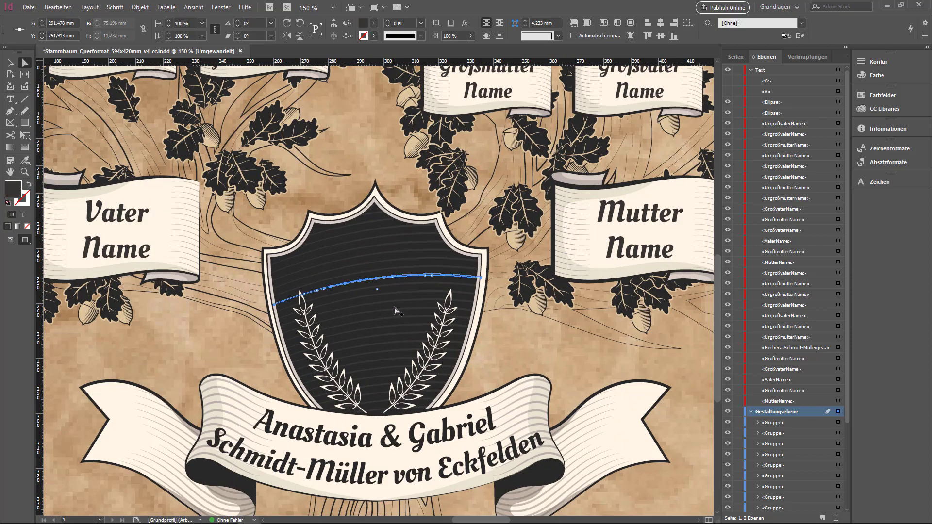
scroll(392, 305, "up", 1)
key("alt")
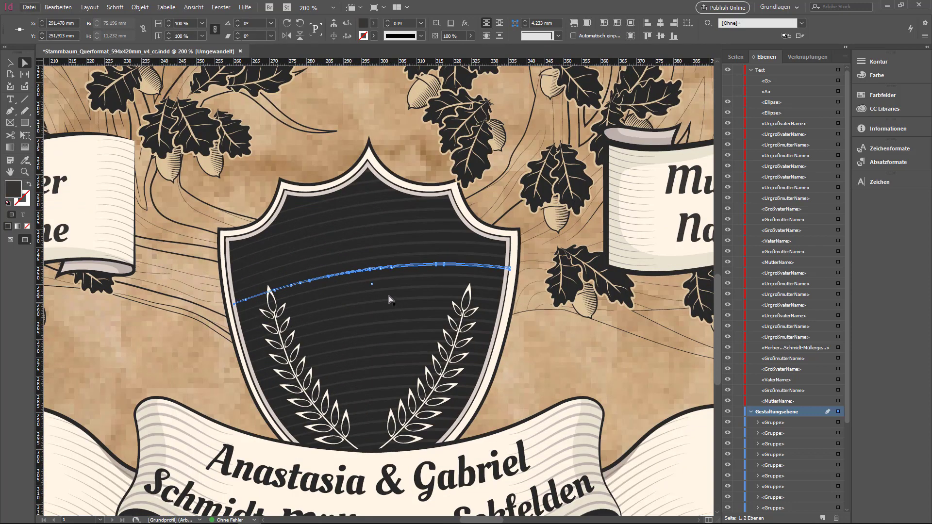
left_click(389, 299)
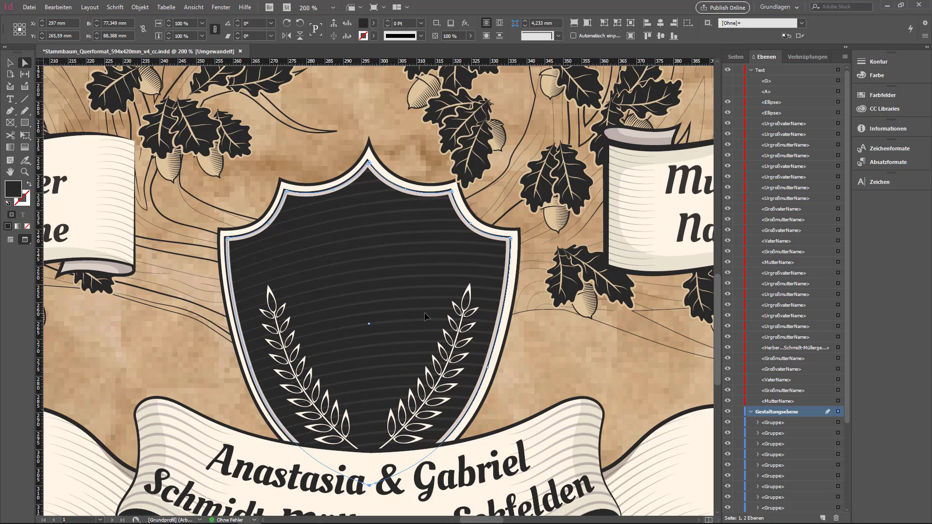
Place sunset-4009537_1920.jpg from the Hilfe-Video folder into the selected shield frame
left_click(30, 9)
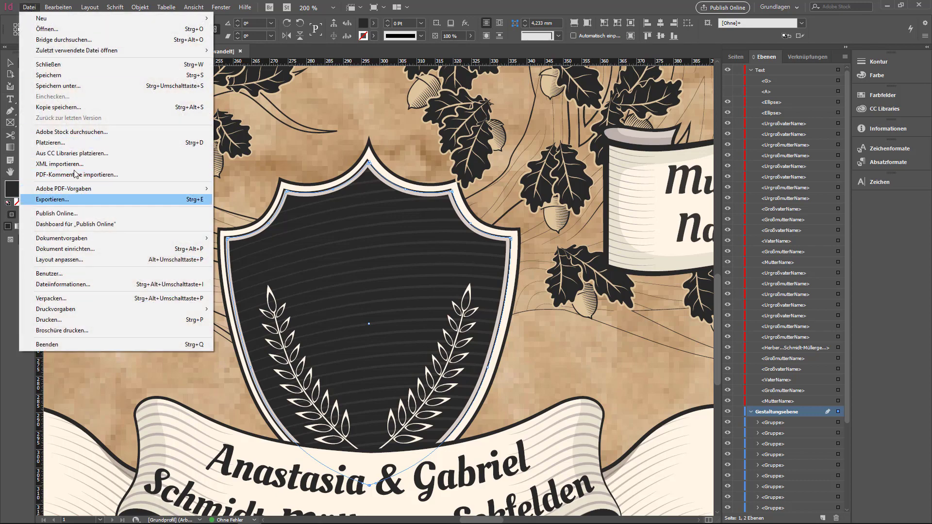
left_click(71, 142)
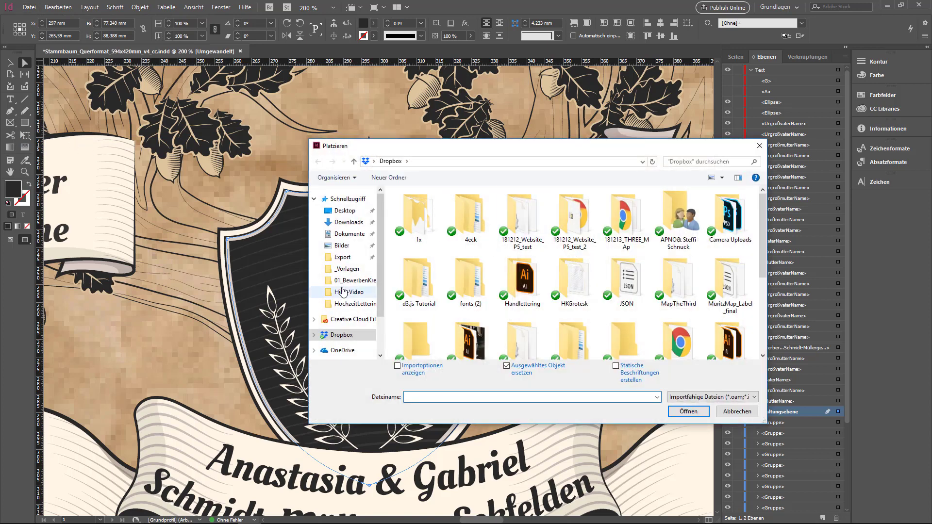
left_click(352, 292)
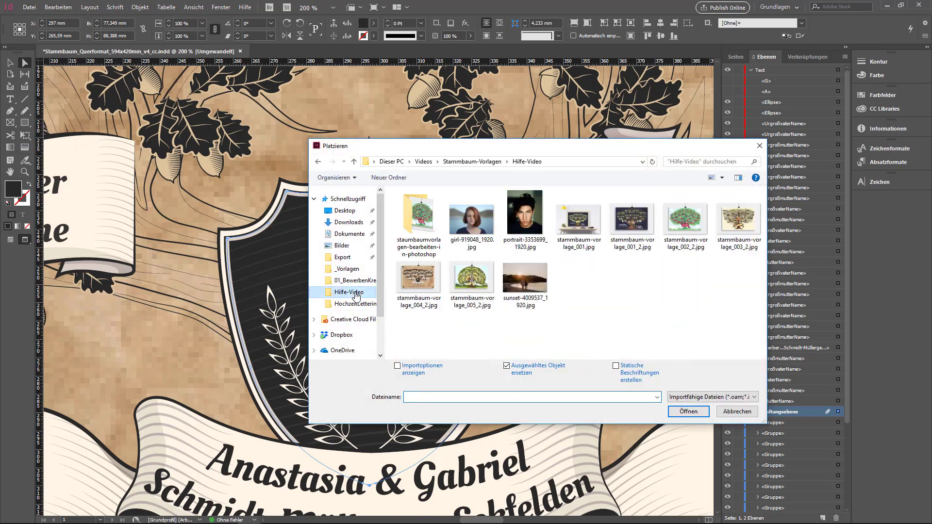
left_click(525, 280)
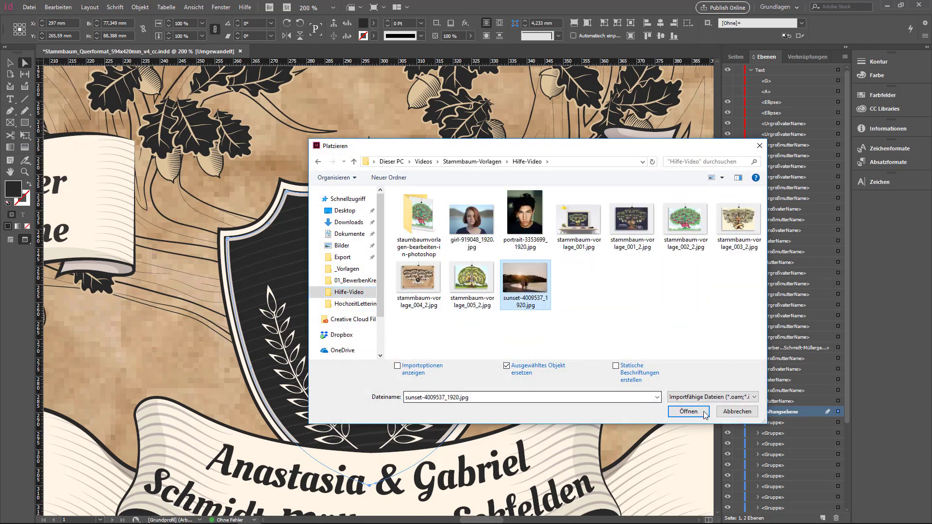
left_click(688, 411)
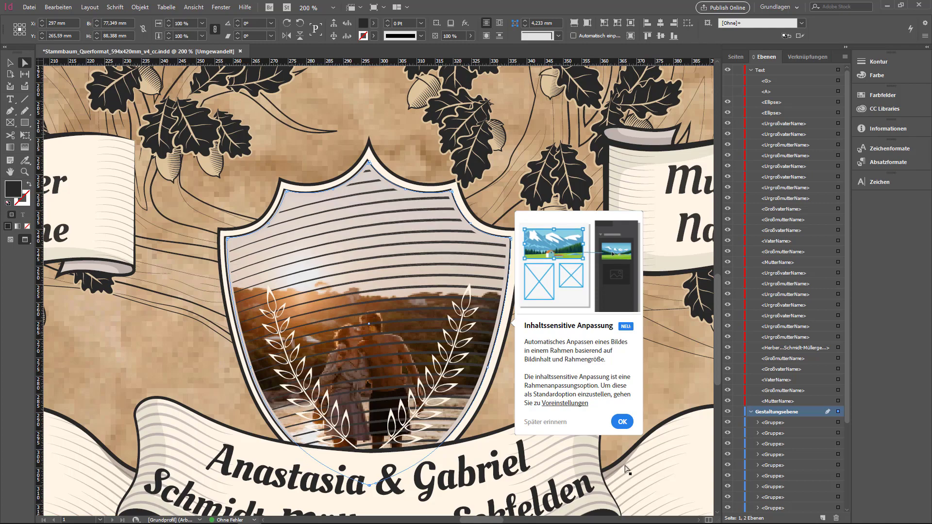
Dismiss the Content-Aware Fit notice, select the sunset photo and nudge it upward
left_click(621, 421)
scroll(488, 343, "down", 2)
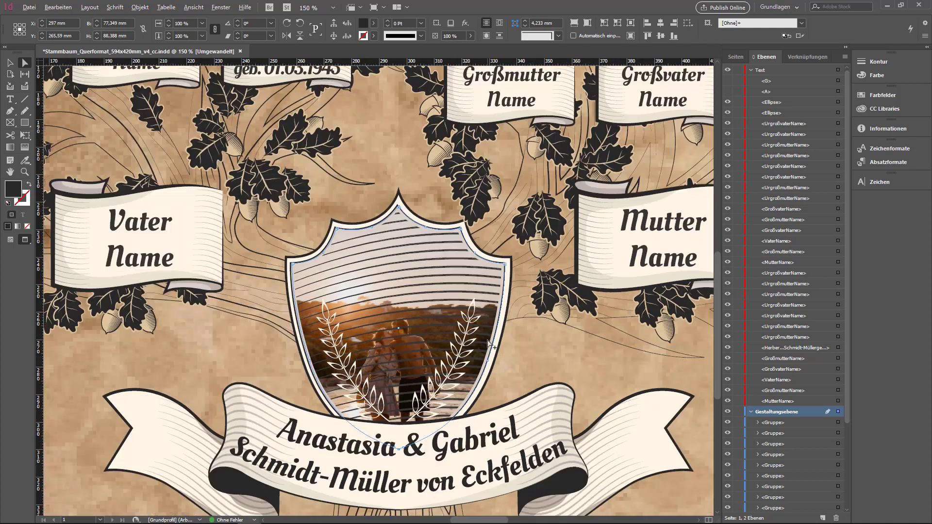
scroll(488, 343, "down", 2)
scroll(488, 343, "down", 2)
scroll(488, 343, "up", 3)
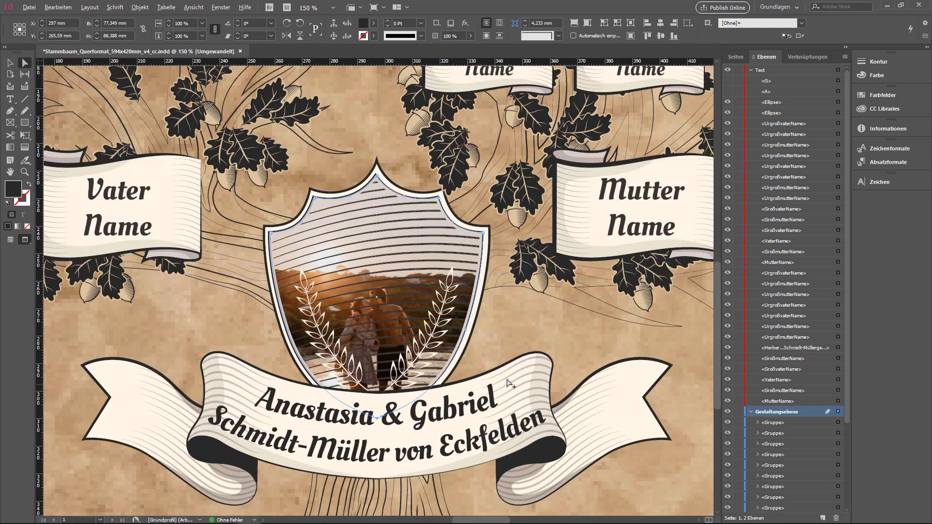
scroll(510, 371, "up", 1)
left_click(355, 300)
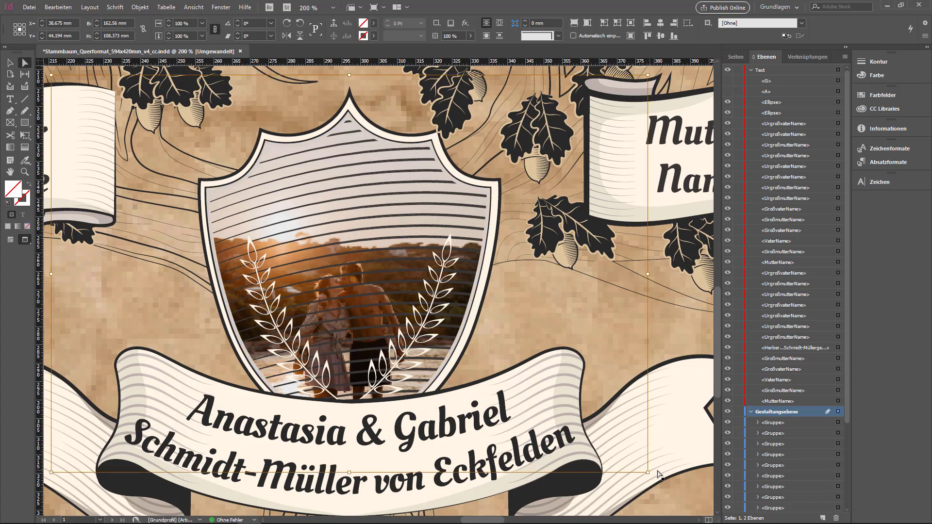
key("shift+Up")
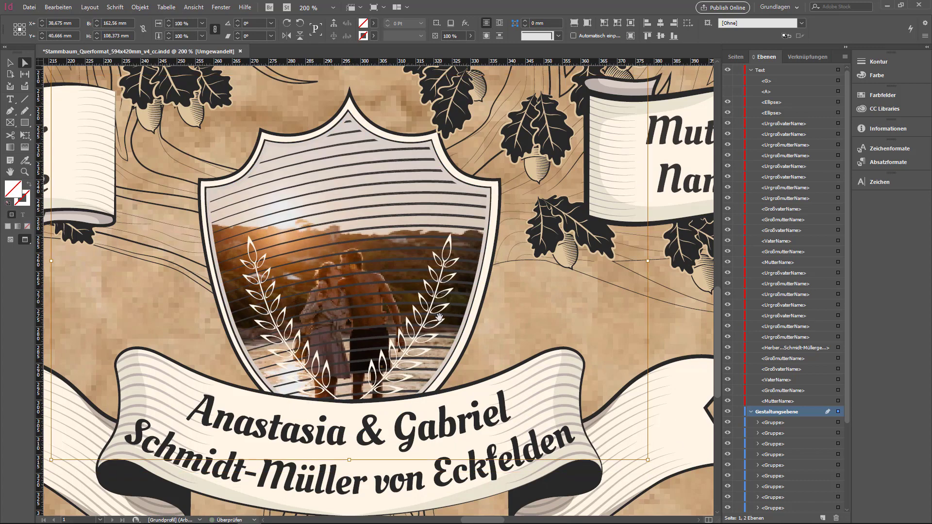
key("shift+Up")
key("shift+Up")
key("shift+Up")
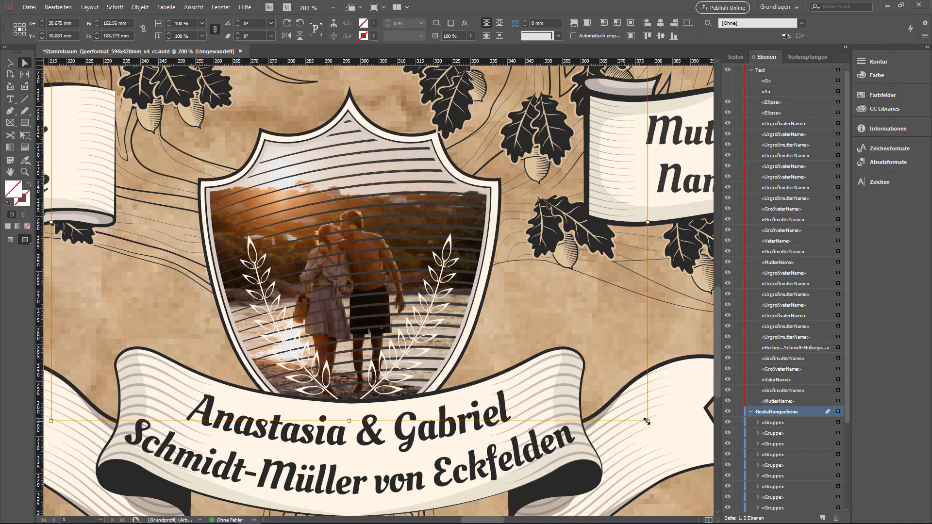
Enlarge the photo twice by its corner handle, nudging it up and left to centre the couple
mouse_move(647, 421)
left_mouse_down()
mouse_move(634, 413)
mouse_move(671, 444)
mouse_move(674, 477)
left_mouse_up()
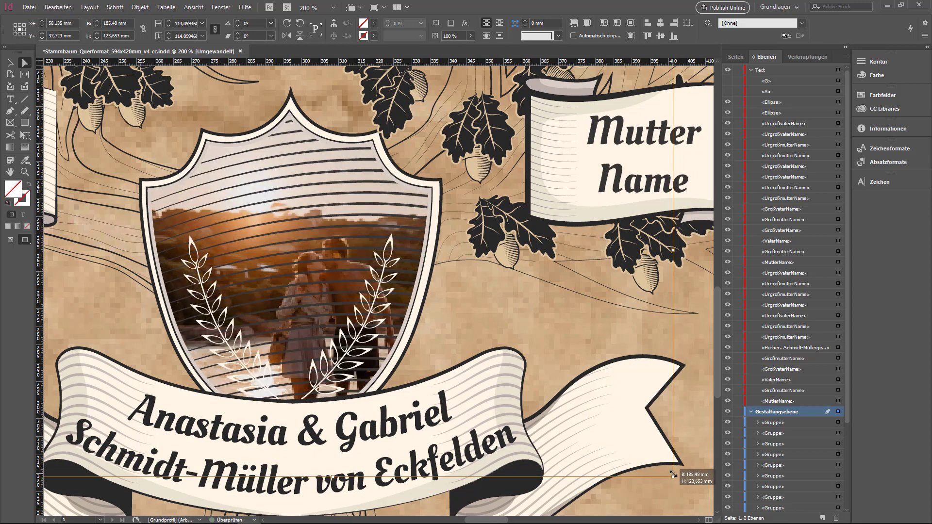
key("Up")
key("Up")
key("Up")
key("Up")
key("Up")
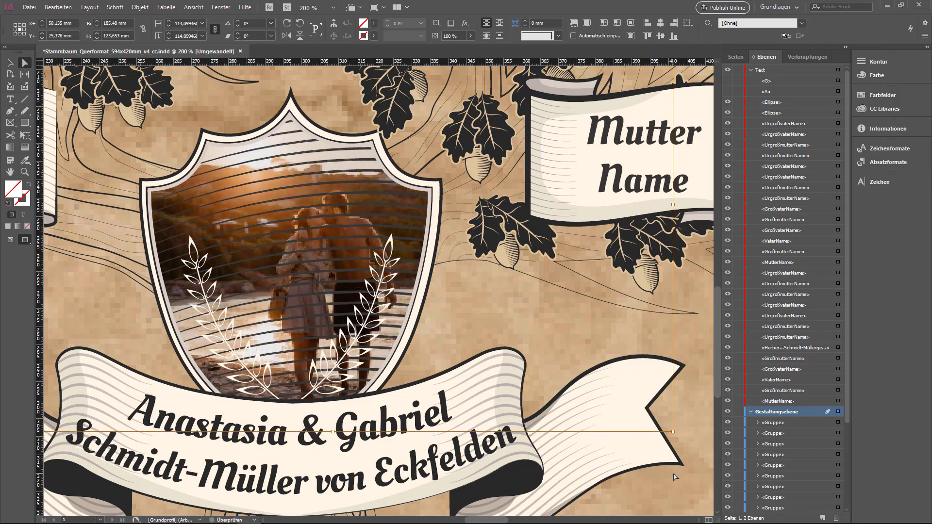
key("Up")
key("Up")
key("shift+Left")
key("shift+Left")
key("shift+Left")
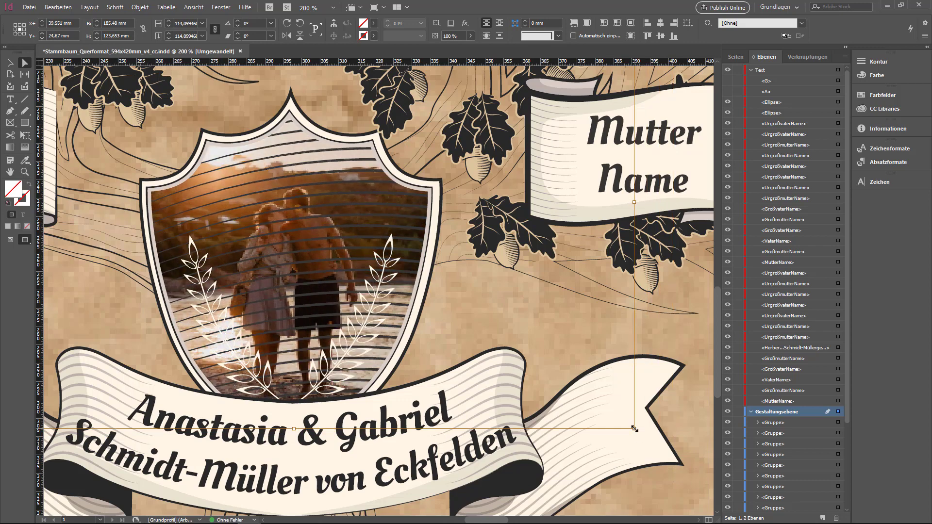
mouse_move(634, 428)
left_mouse_down()
mouse_move(636, 488)
mouse_move(653, 499)
left_mouse_up()
key("shift+Up")
key("shift+Up")
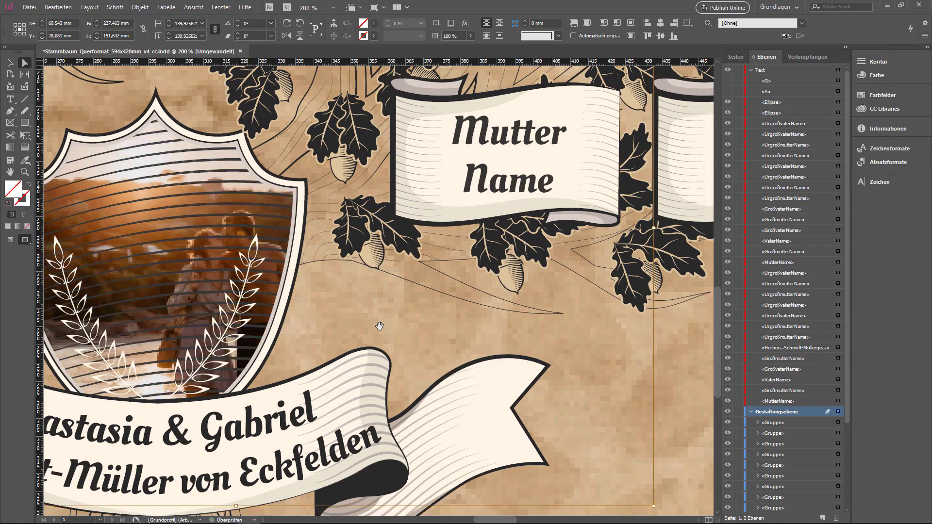
key("shift+Up")
key("shift+Up")
key("shift+Up")
key("shift+Left")
key("shift+Left")
key("shift+Left")
key("shift+Left")
key("shift+Left")
key("shift+Left")
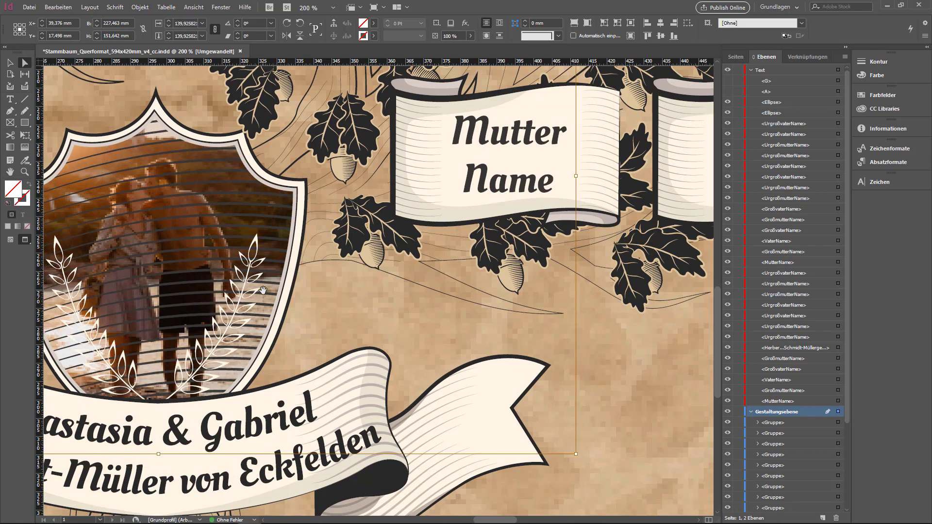
key("ctrl+minus")
scroll(263, 290, "down", 2)
Select the shield's artwork group in the Layers panel and expand it to list its paths
scroll(262, 290, "down", 1)
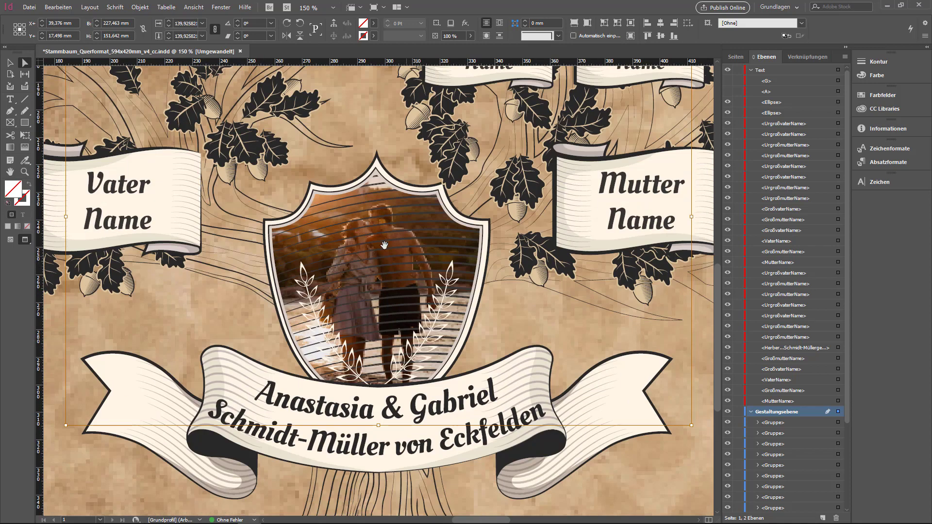
left_click(431, 324)
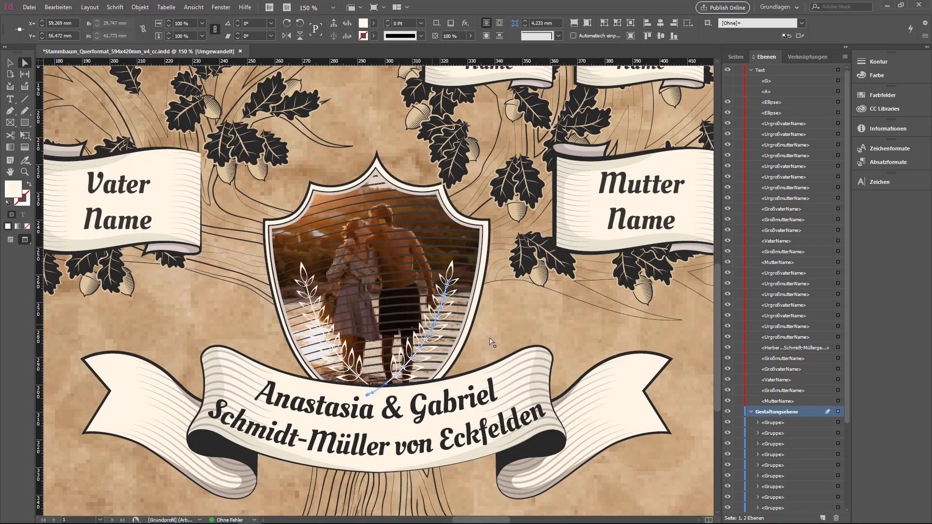
scroll(779, 387, "down", 1)
scroll(801, 369, "down", 4)
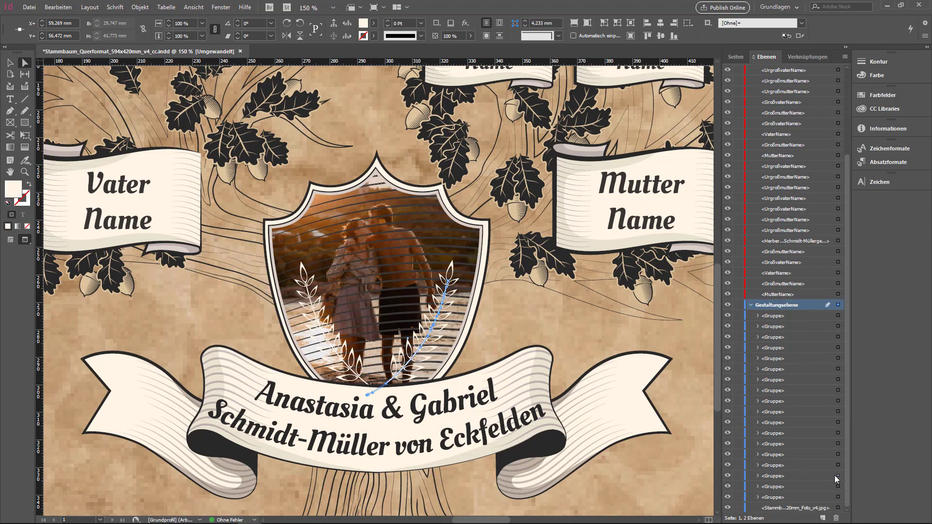
left_click(838, 477)
left_click(757, 477)
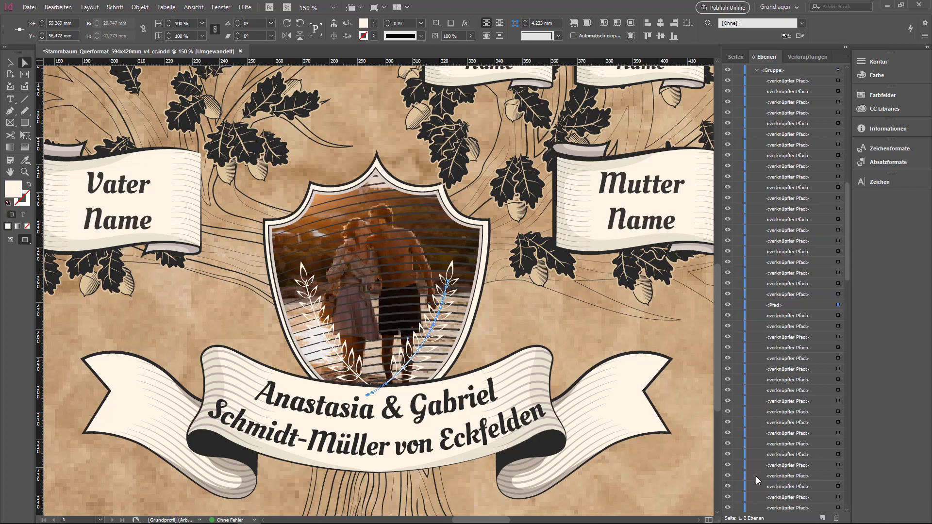
Hide the overlay and laurel sprig paths covering the photo
left_click(727, 306)
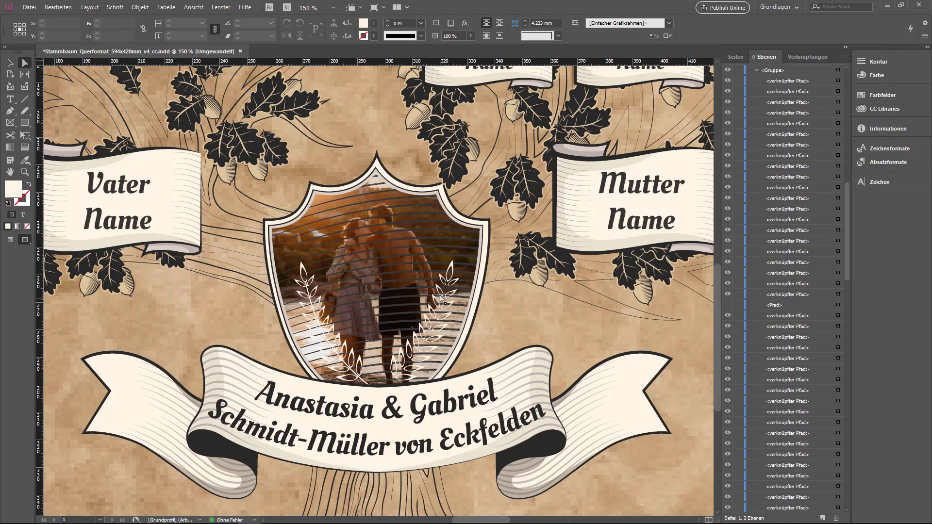
left_click(728, 316)
left_click(727, 337)
mouse_move(727, 358)
left_mouse_down()
mouse_move(727, 419)
mouse_move(747, 339)
left_mouse_up()
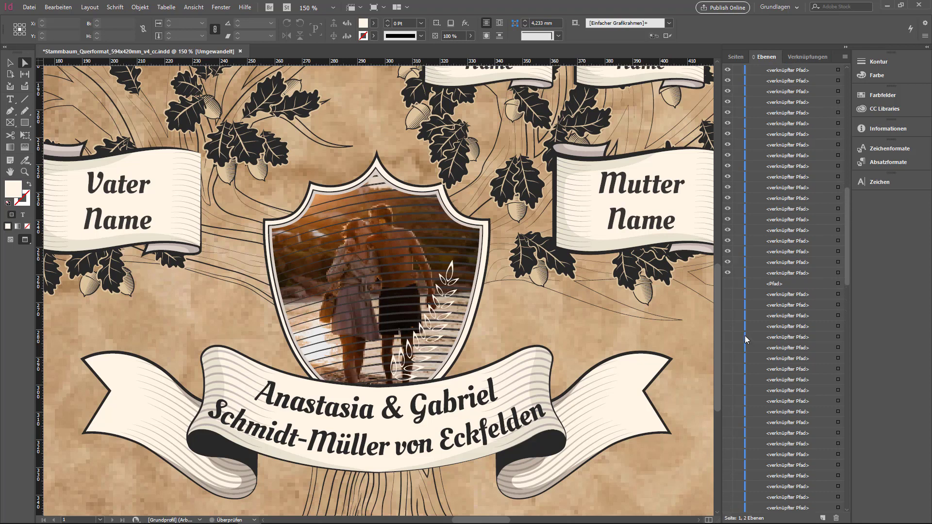
scroll(745, 335, "up", 7)
left_click(728, 113)
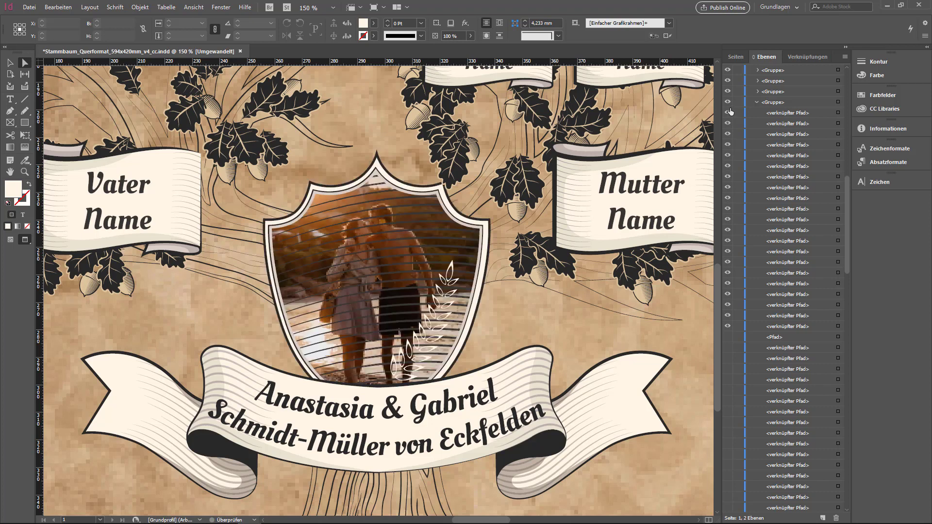
left_click_drag(730, 112, 729, 329)
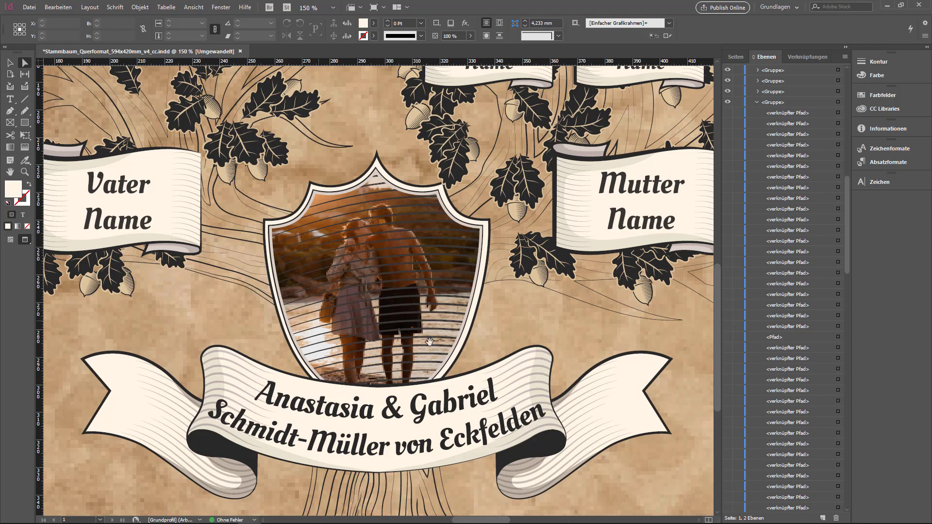
Locate a white stripe on the photo and hide the stripe paths over it
left_click(430, 365)
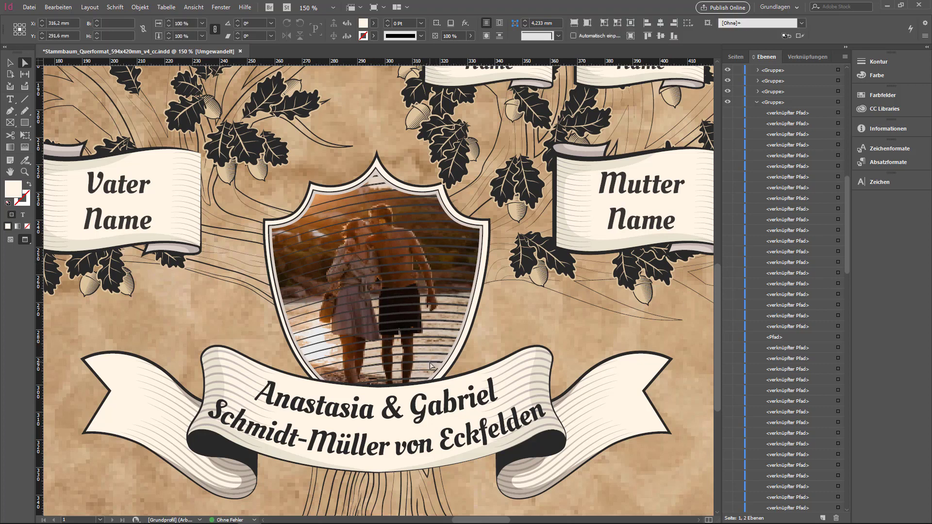
scroll(786, 146, "down", 5)
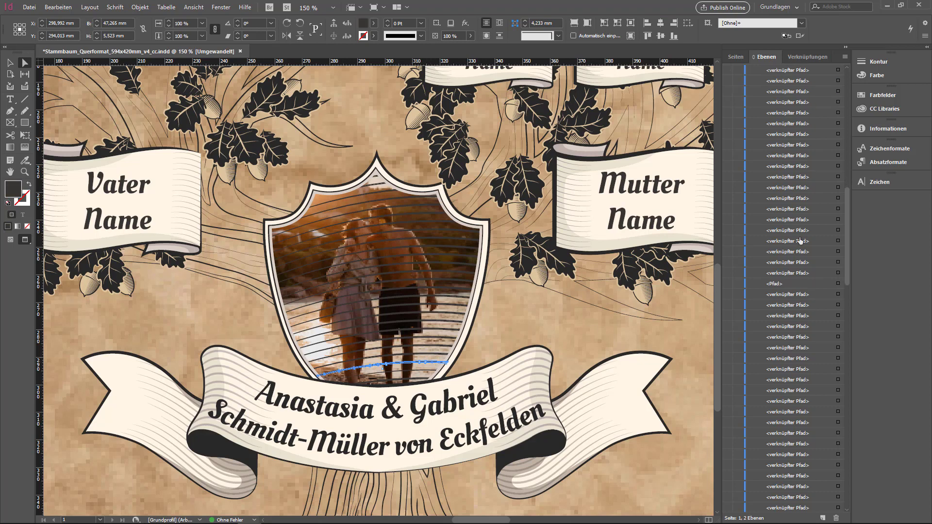
scroll(797, 243, "down", 2)
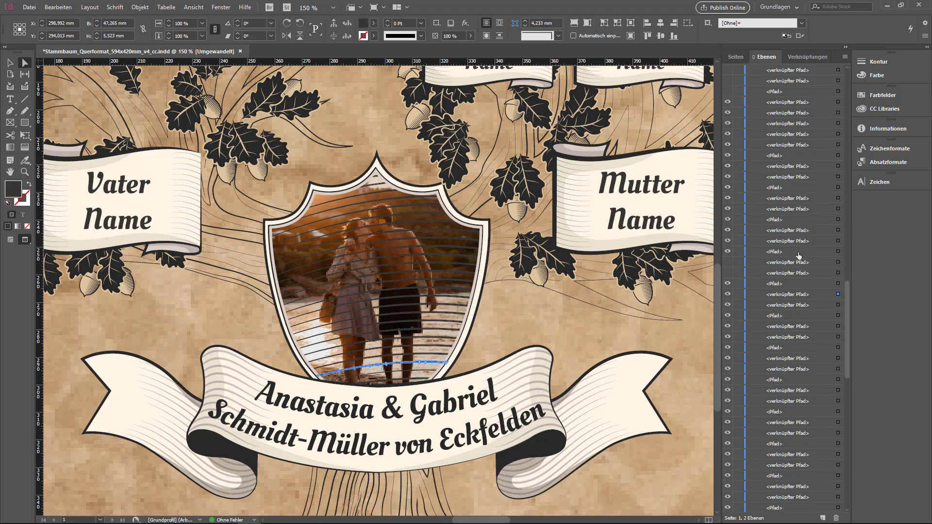
scroll(782, 231, "down", 2)
scroll(768, 221, "down", 2)
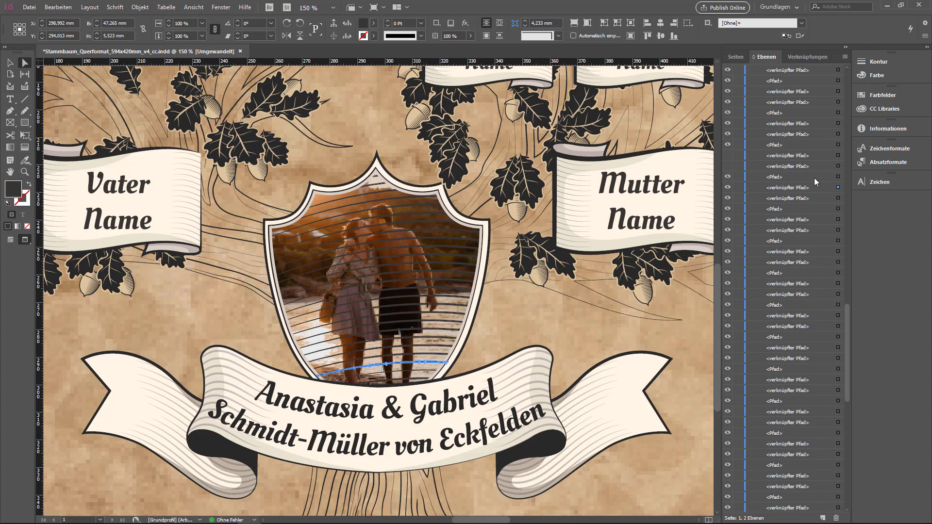
left_click_drag(727, 177, 727, 443)
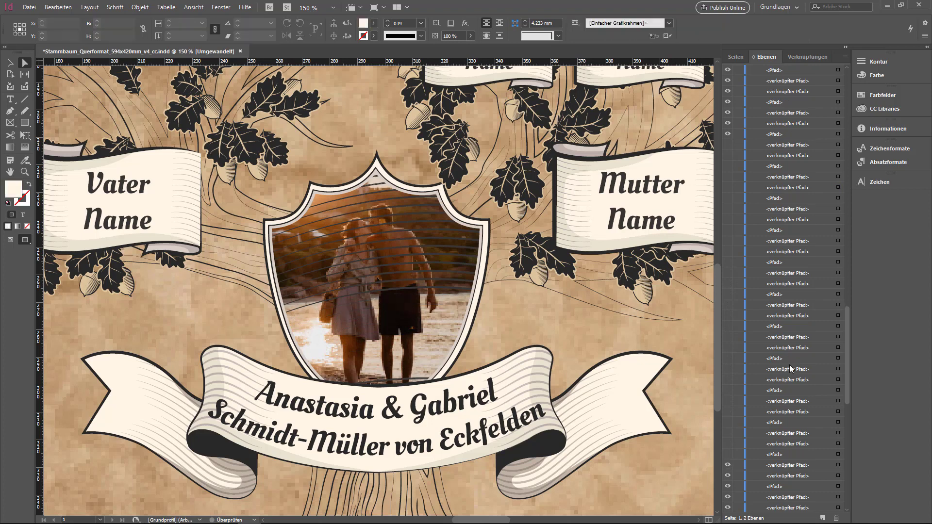
scroll(790, 350, "down", 7)
scroll(791, 350, "down", 1)
Restore one mistakenly hidden path, hide remaining stripe paths, and re-show a run of paths
left_click(728, 176)
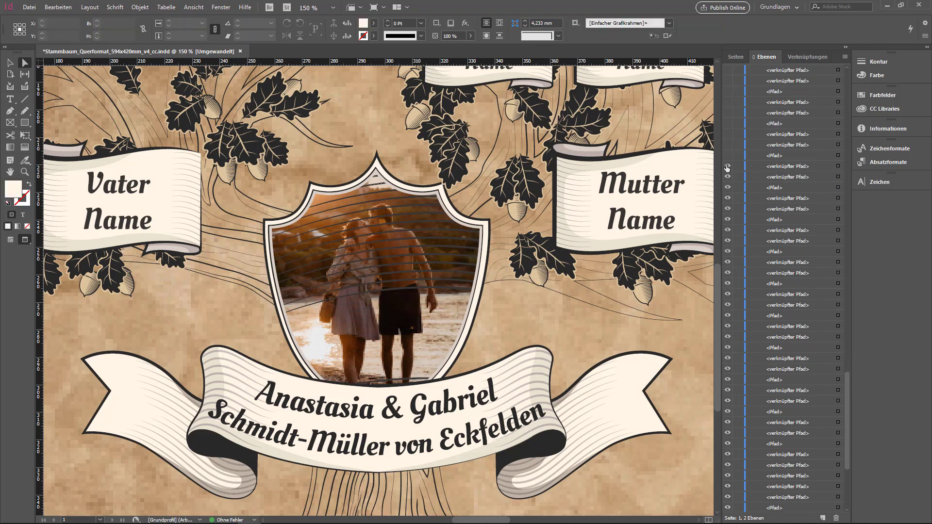
left_click_drag(728, 219, 727, 314)
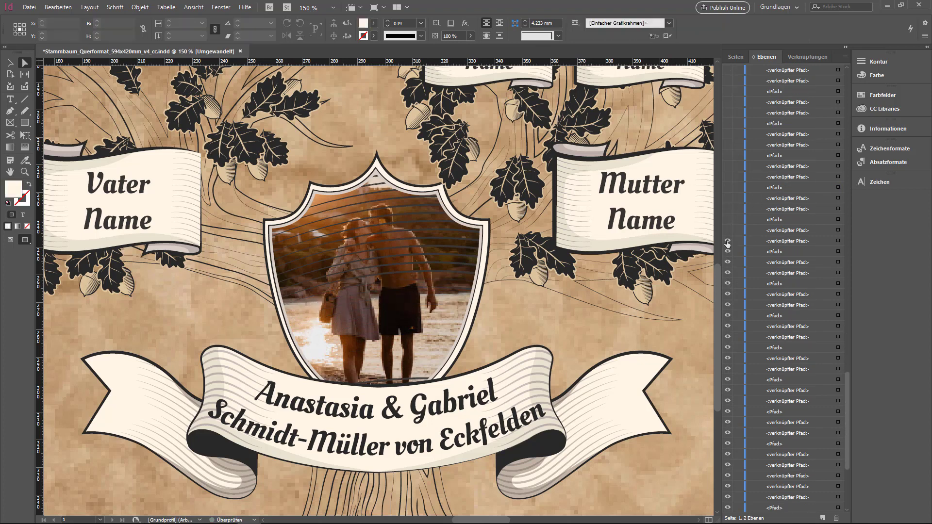
left_click_drag(727, 347, 726, 365)
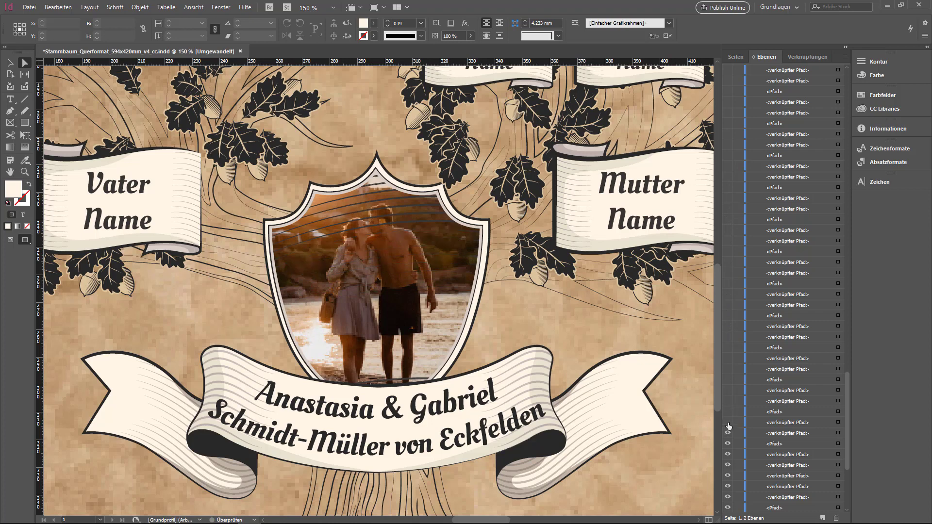
mouse_move(727, 444)
left_mouse_down()
mouse_move(733, 332)
mouse_move(724, 483)
mouse_move(728, 470)
left_mouse_up()
scroll(734, 448, "down", 1)
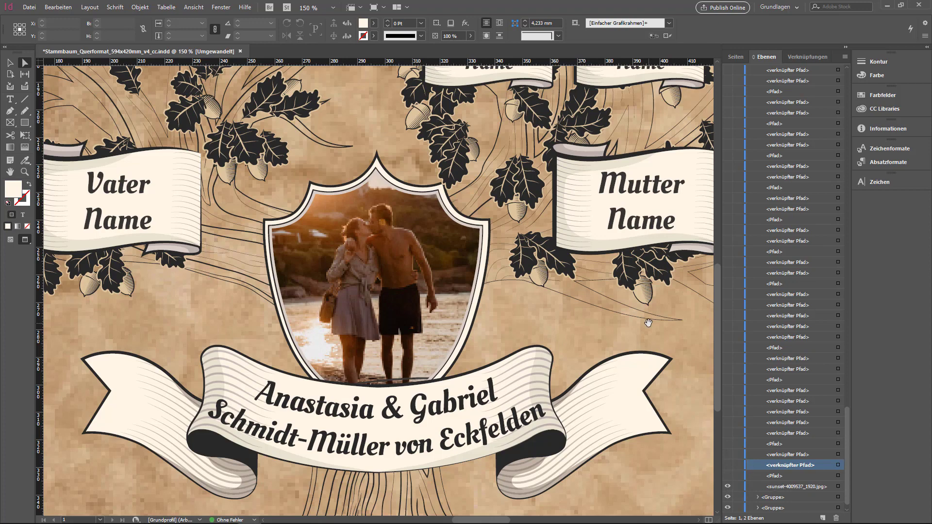
scroll(393, 260, "down", 1)
Zoom out to show the whole poster and scroll the Layers panel back to the top
scroll(398, 260, "down", 1)
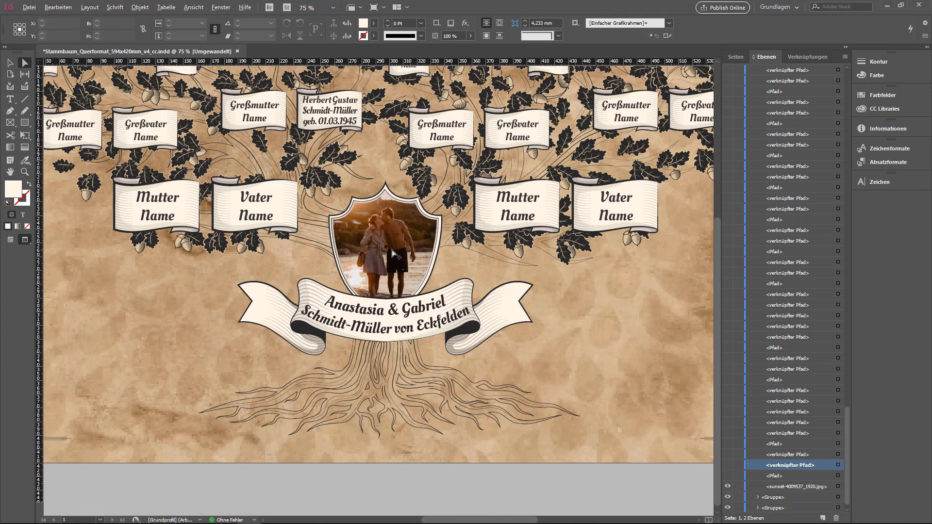
scroll(396, 253, "down", 1)
key("alt")
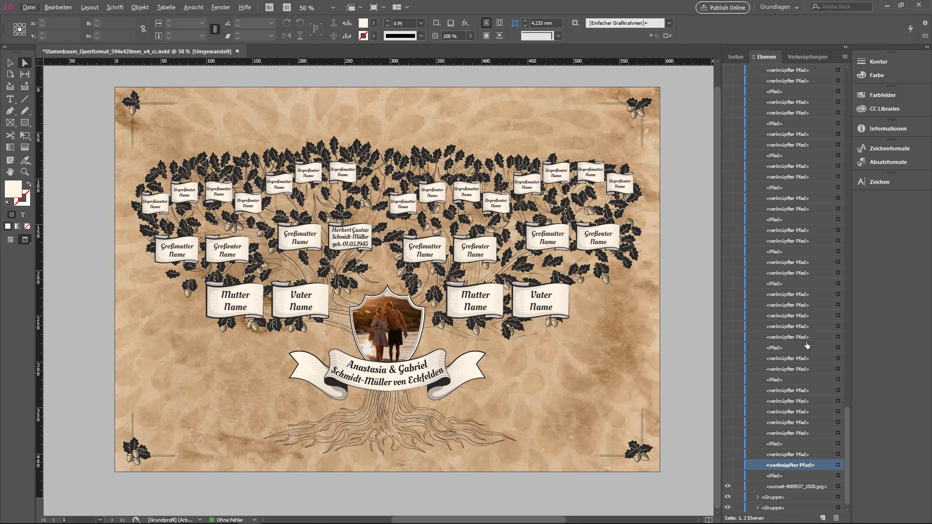
scroll(821, 364, "up", 5)
left_click_drag(849, 389, 853, 73)
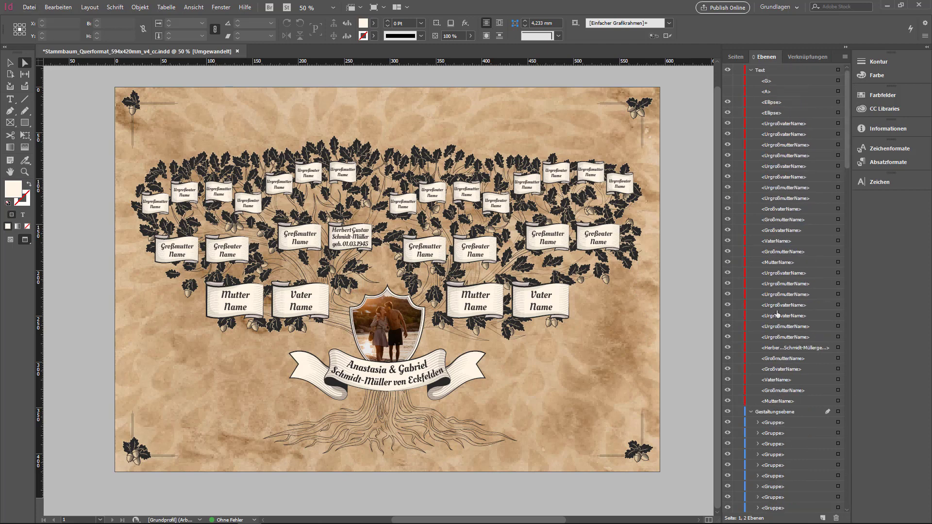
Collapse the Text layer and artwork group, select the Foto jpg background and toggle its visibility
left_click(751, 70)
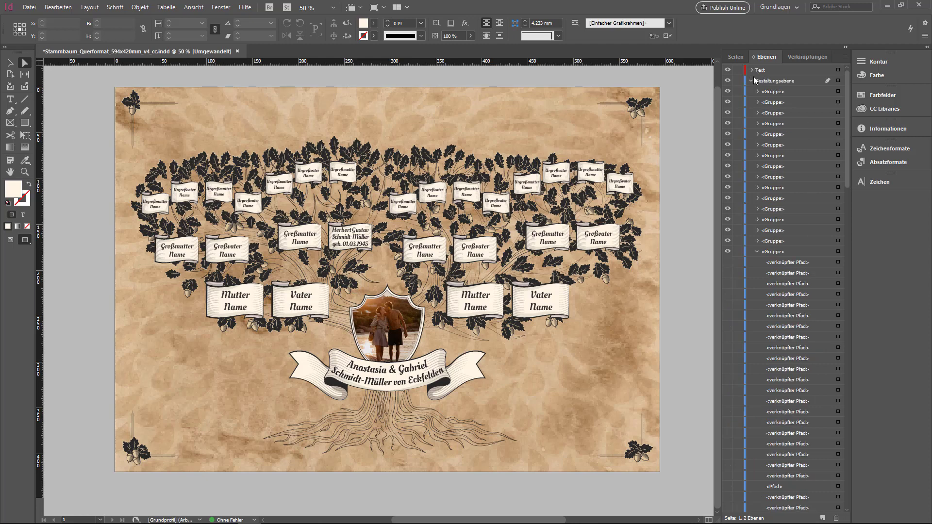
left_click(753, 80)
left_click(751, 82)
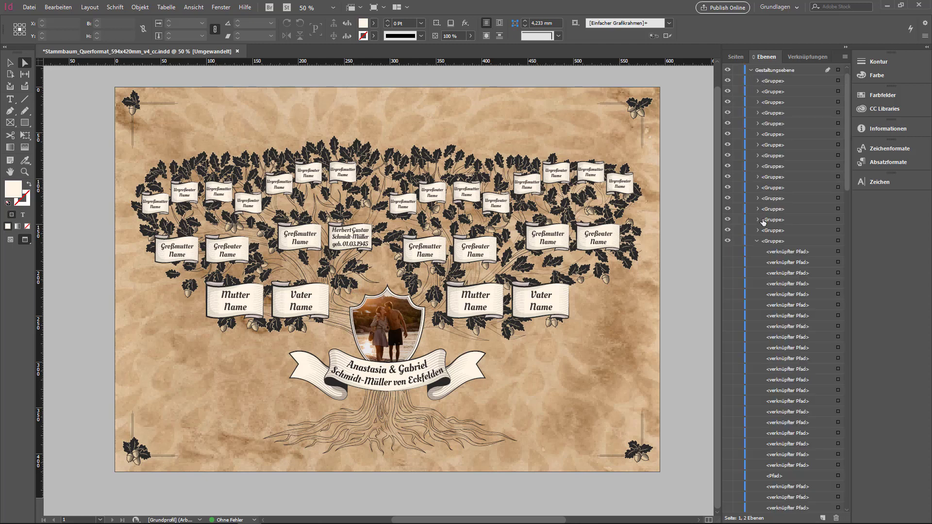
left_click(759, 241)
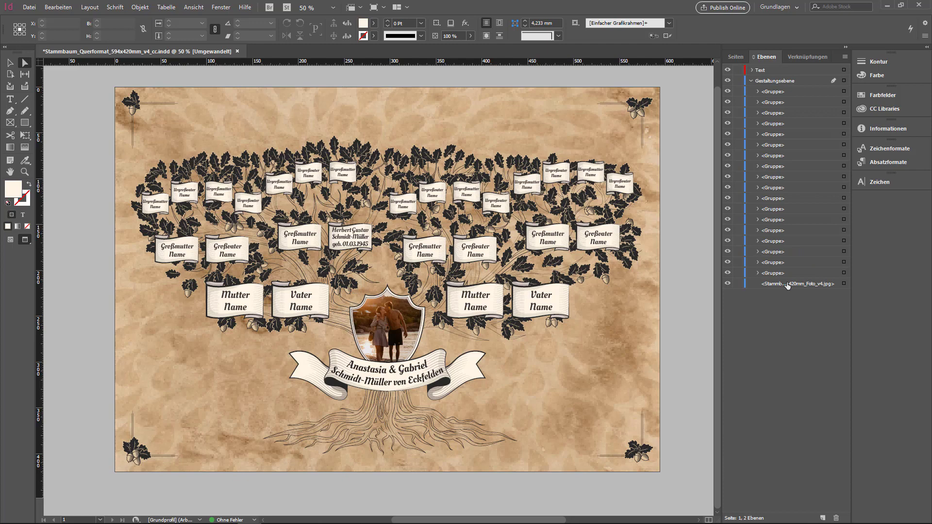
left_click(836, 287)
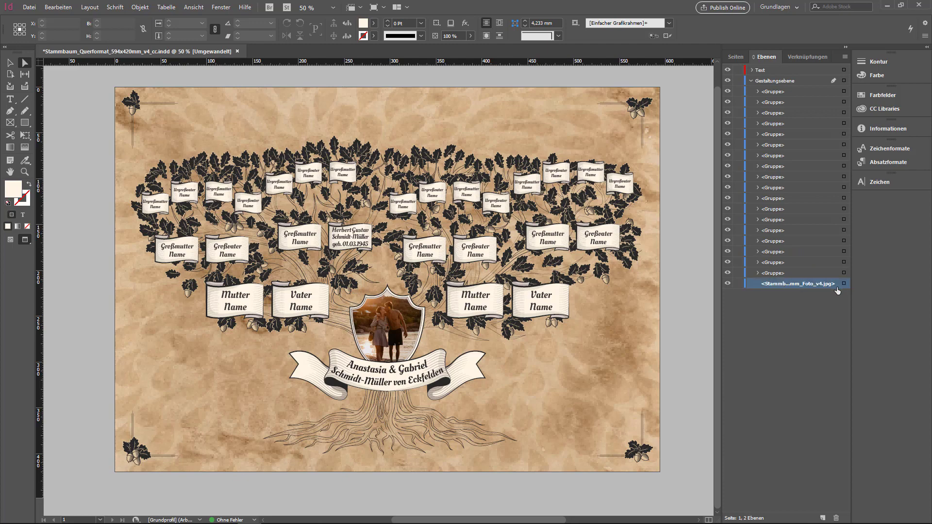
left_click(728, 284)
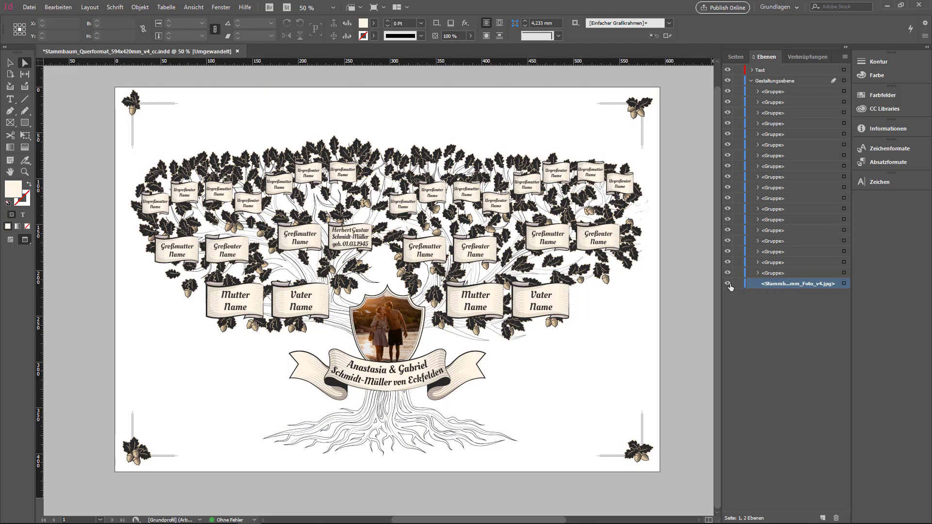
left_click(728, 283)
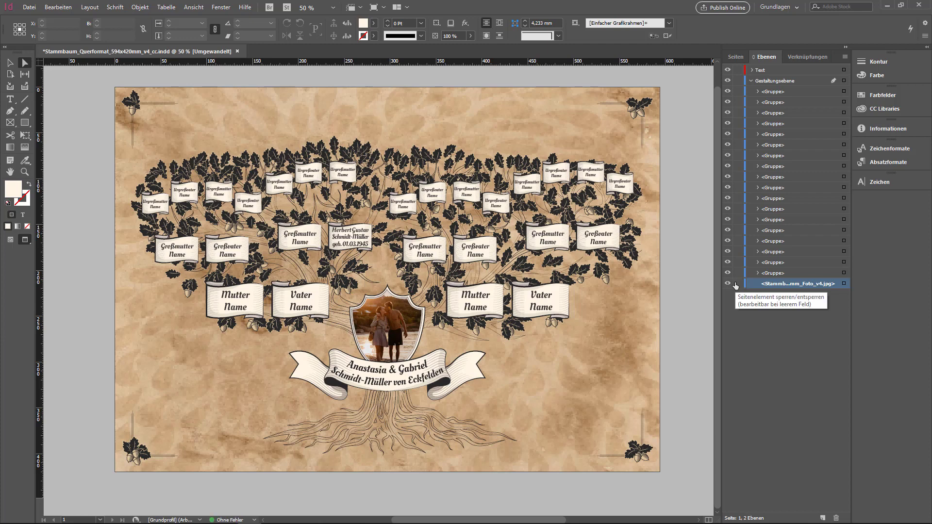
left_click(25, 124)
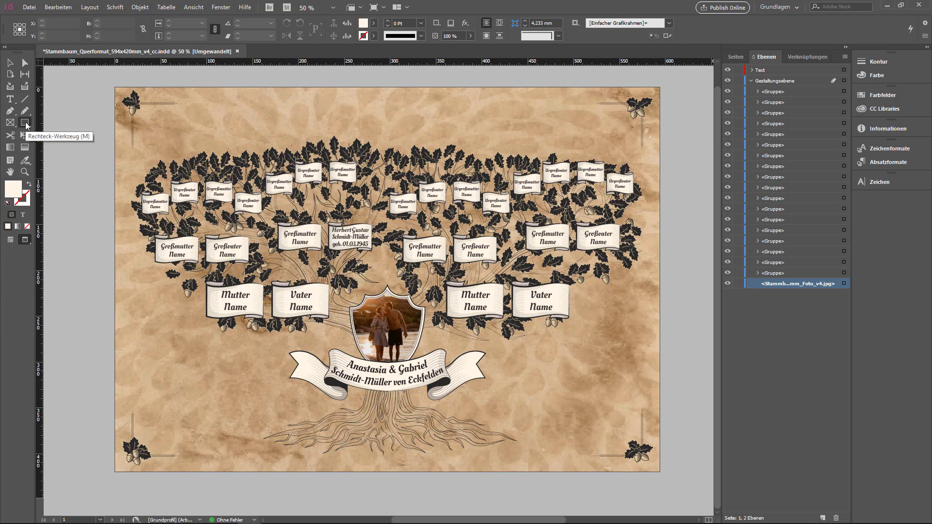
Draw a rectangle spanning the page from the top-left to the bottom-right bleed edge
left_click_drag(90, 73, 492, 406)
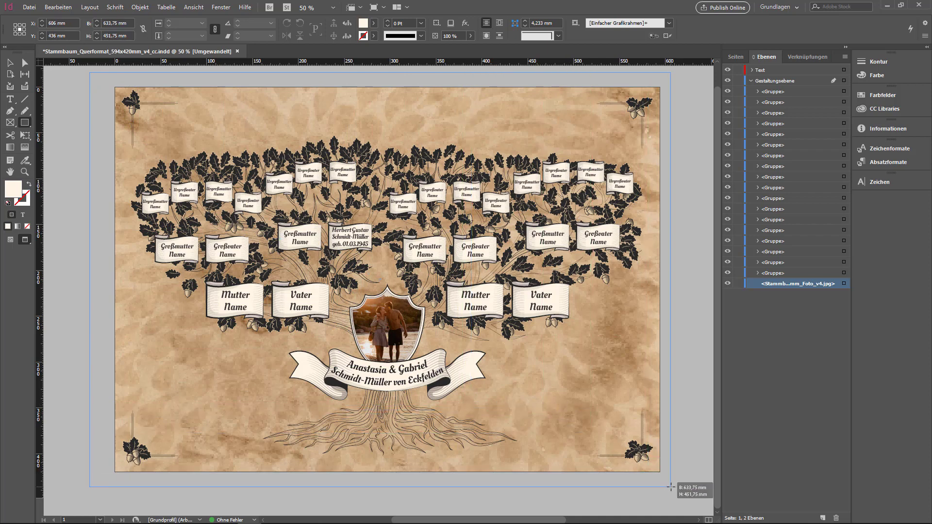
left_click_drag(492, 405, 680, 489)
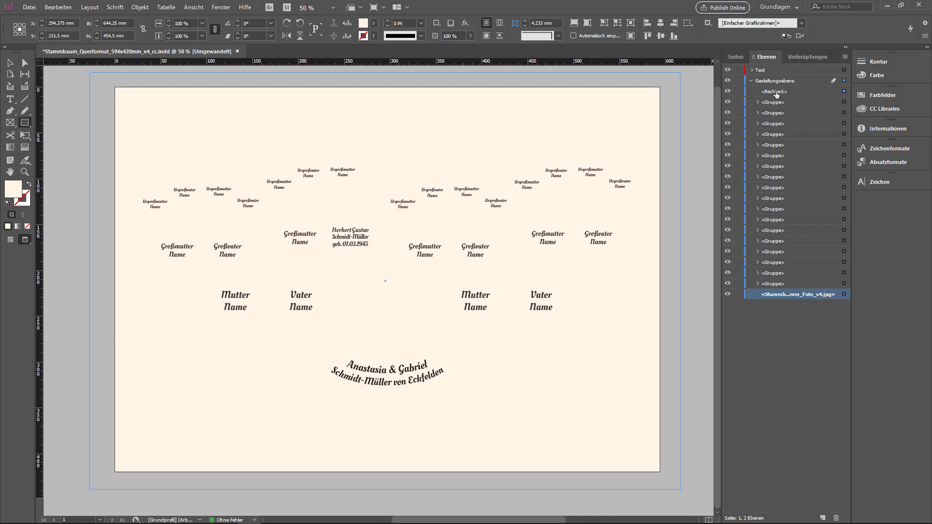
Move the background rectangle below the tree artwork and fill it dark blue (#225d83)
left_click_drag(777, 94, 778, 292)
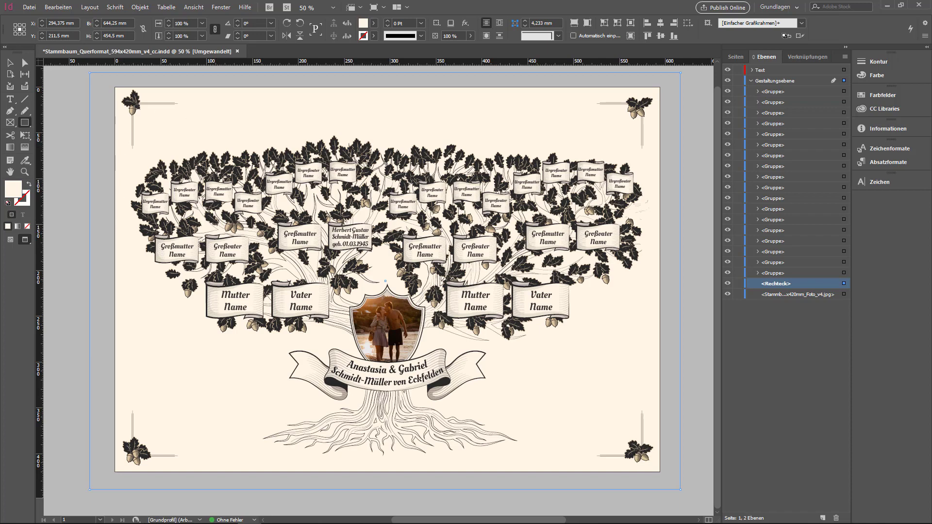
double_click(14, 193)
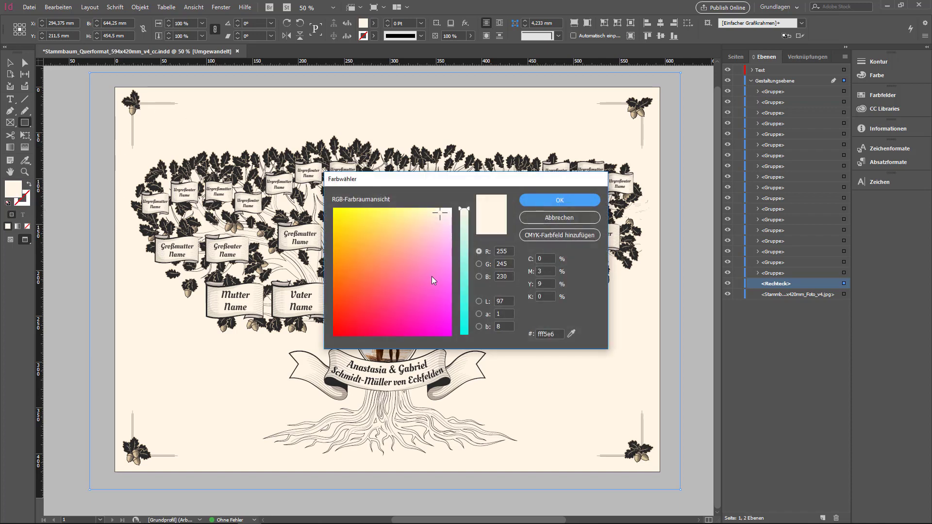
left_click_drag(377, 192, 397, 143)
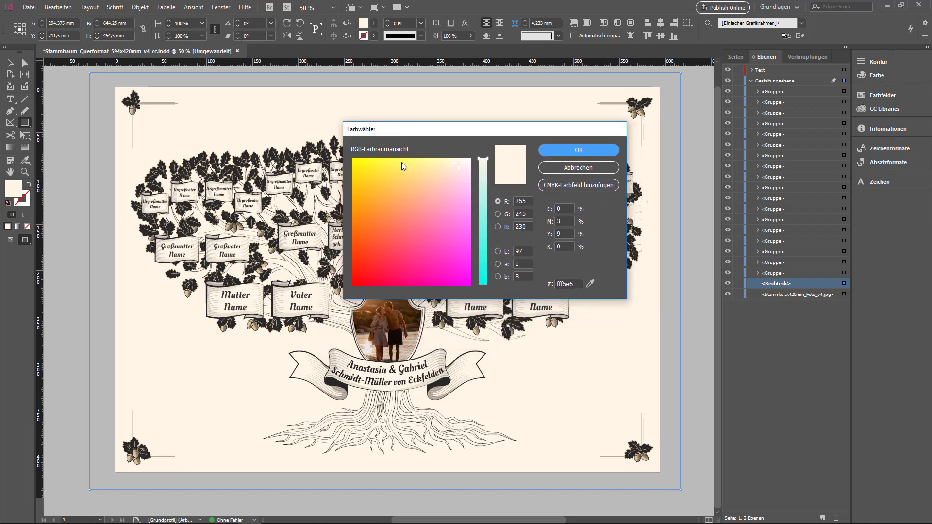
left_click(435, 264)
left_click(484, 268)
left_click(425, 240)
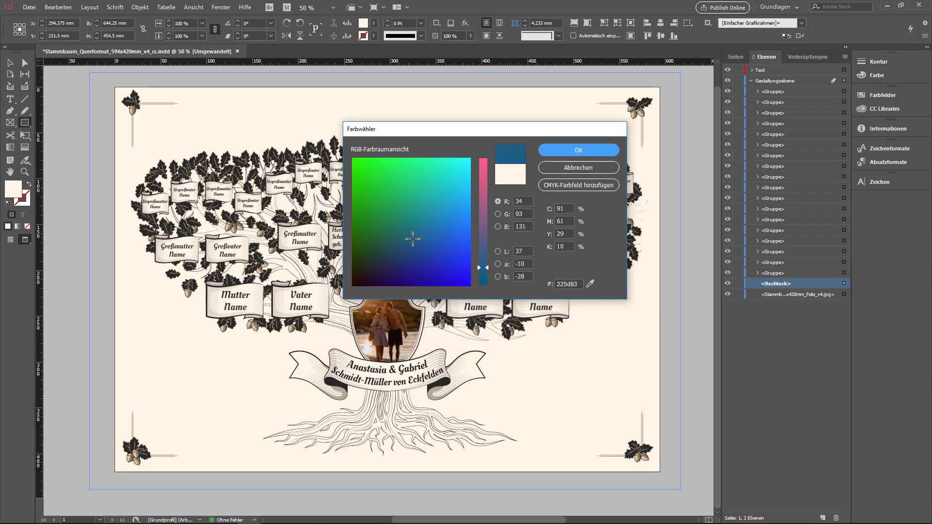
left_click(549, 154)
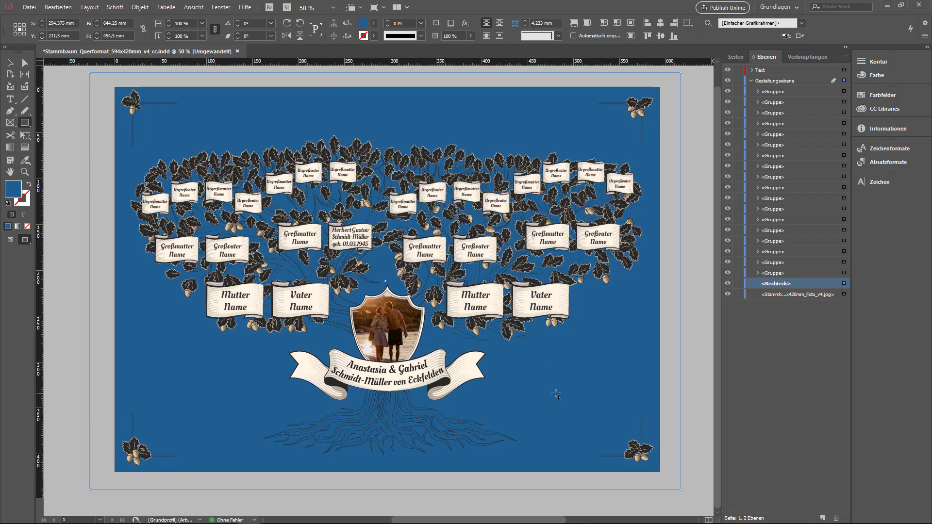
Set the blue background's blend mode to Farbton (Hue) in the Effects panel and zoom to 100 %
left_click(226, 9)
left_click(238, 96)
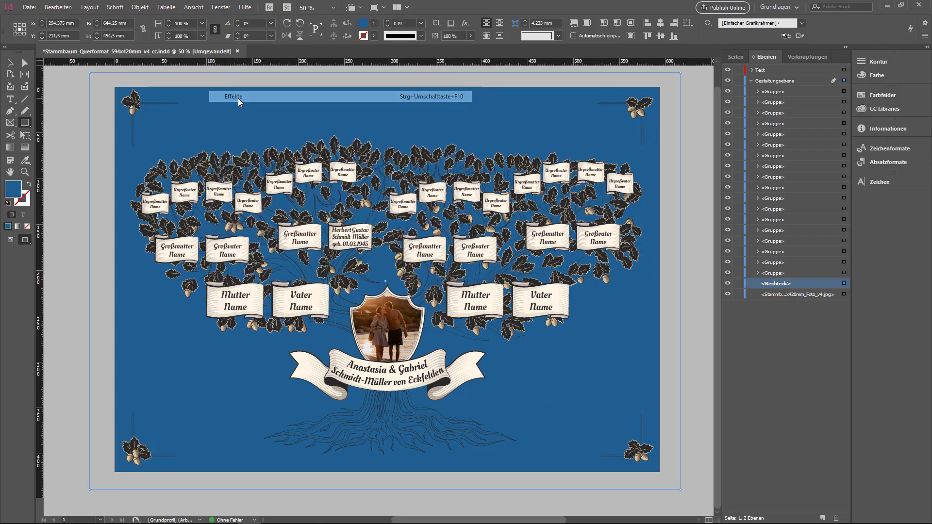
mouse_move(381, 314)
left_mouse_down()
mouse_move(550, 339)
mouse_move(625, 331)
left_mouse_up()
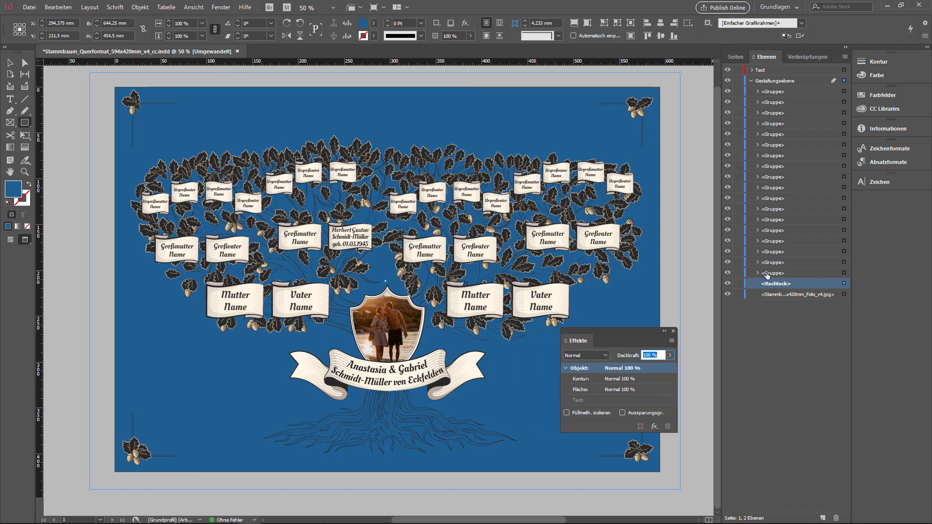
left_click(592, 357)
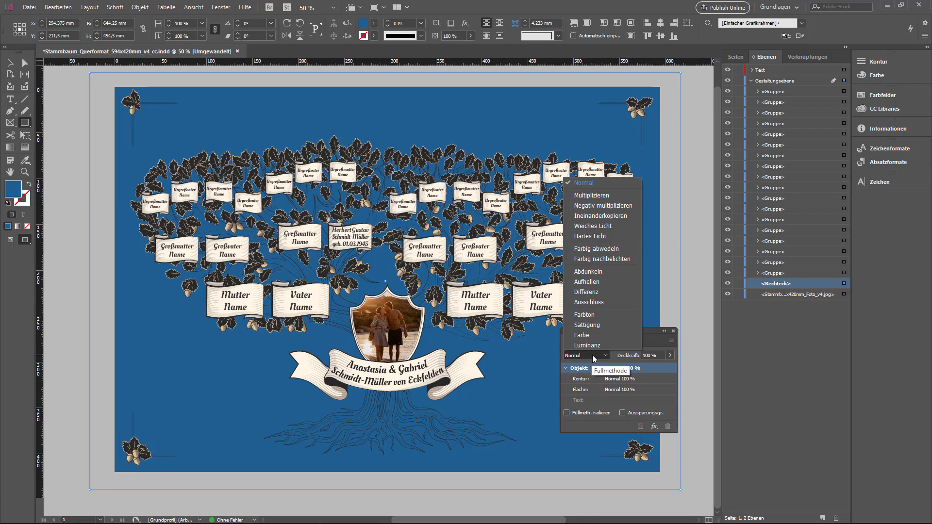
left_click(595, 314)
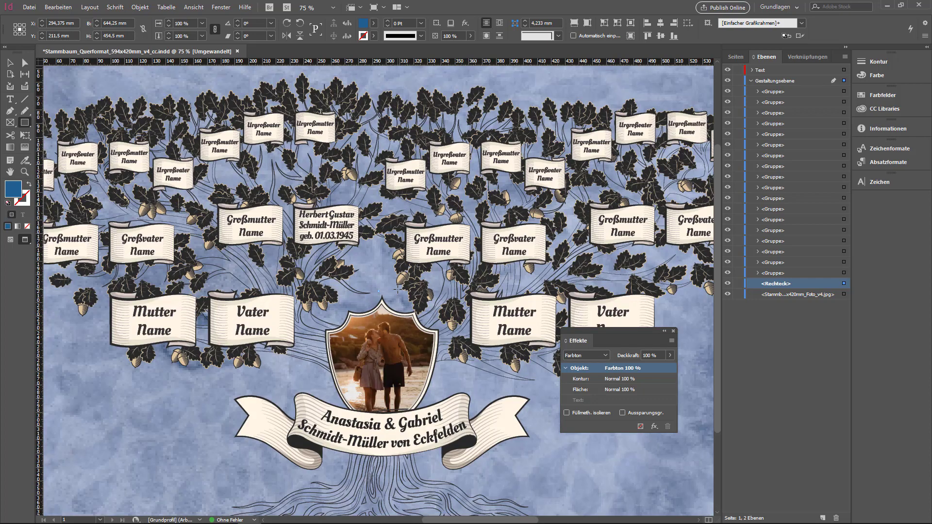
key("ctrl+1")
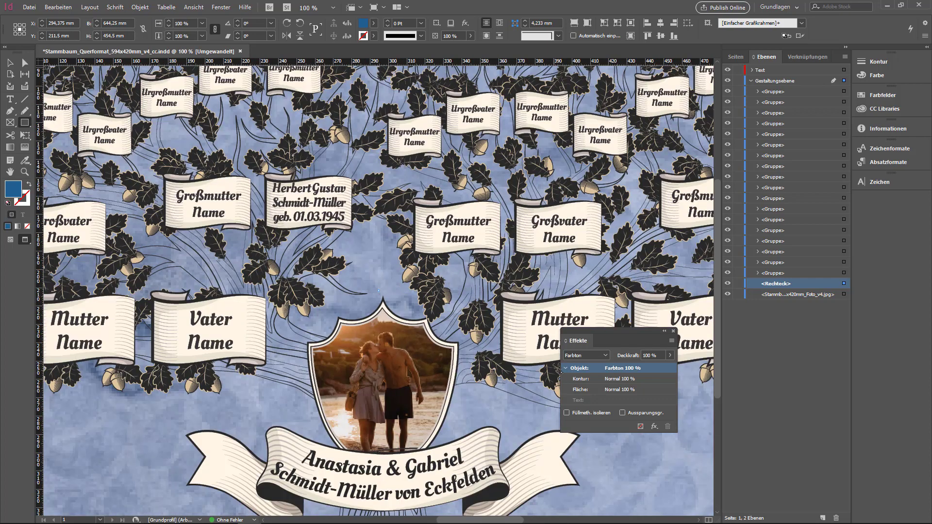
left_click(669, 356)
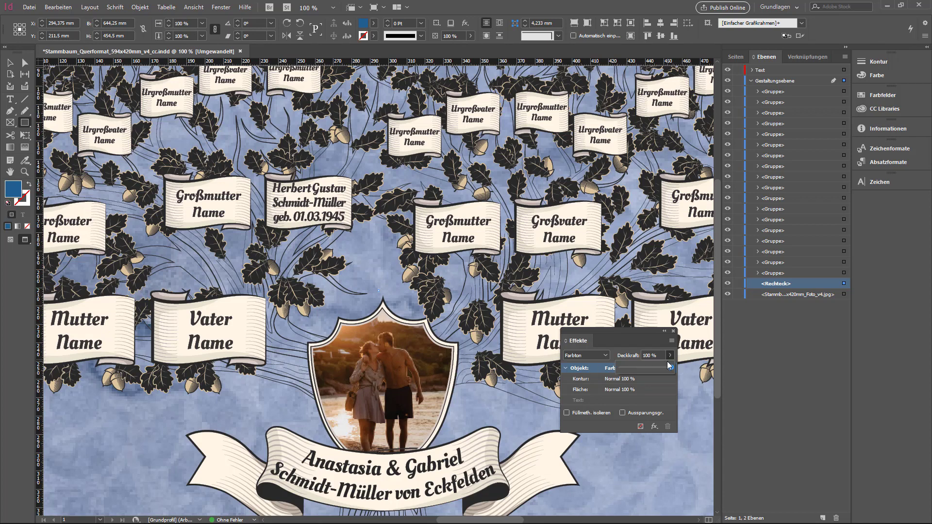
Lower the background rectangle's opacity to 64 %
left_click_drag(651, 369, 651, 368)
scroll(337, 320, "right", 2)
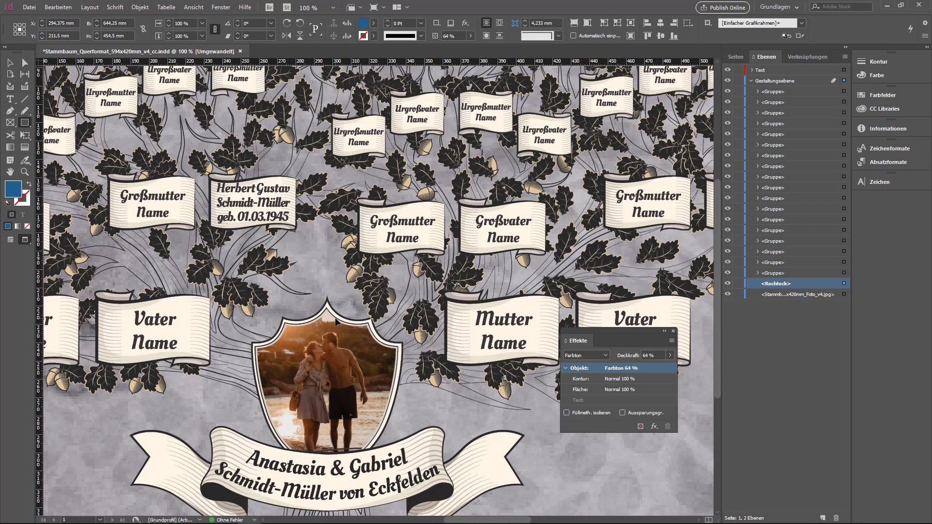
scroll(343, 315, "right", 1)
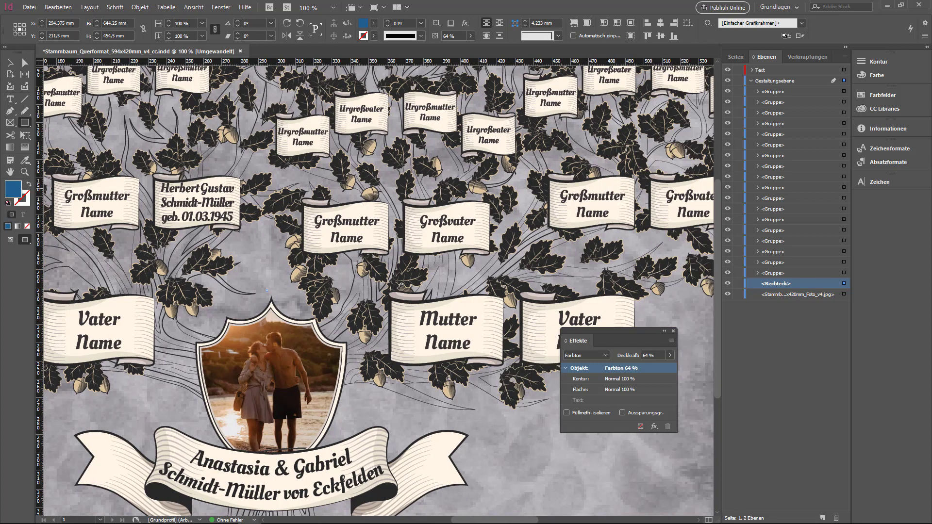
Recolour the background rectangle green and zoom out to the whole page
double_click(14, 189)
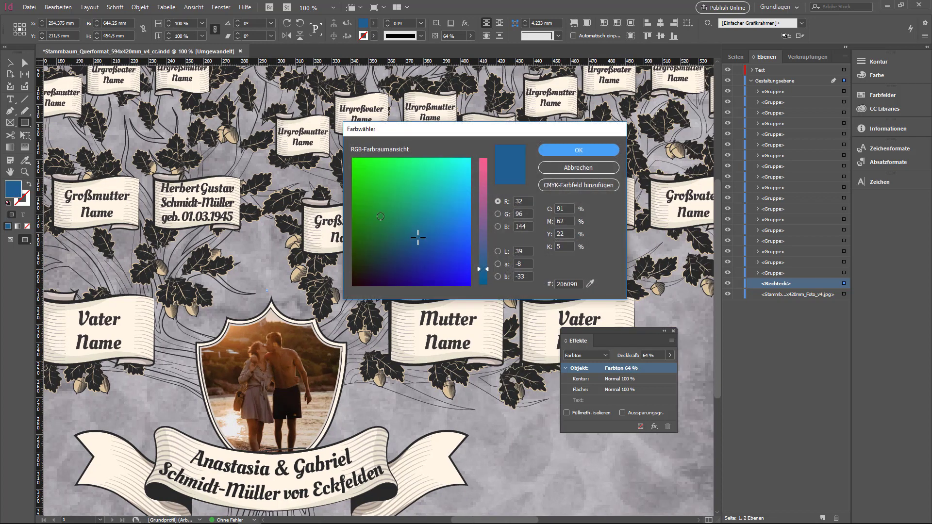
left_click(361, 203)
left_click(579, 152)
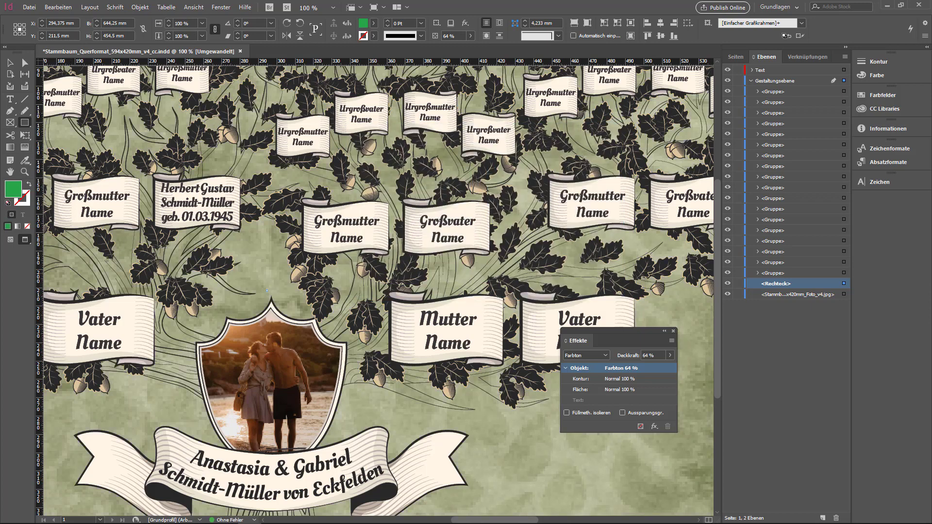
key("ctrl+minus")
key("ctrl+minus")
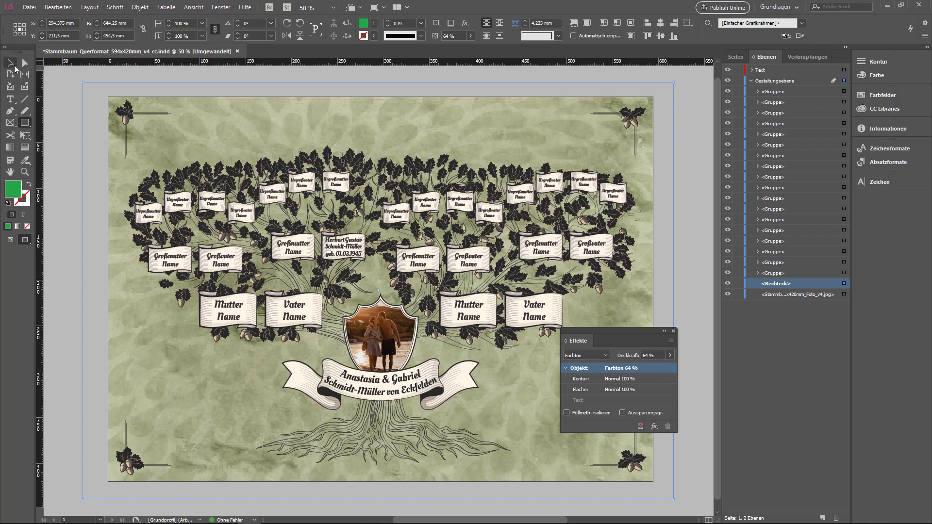
left_click(10, 62)
left_click(375, 383)
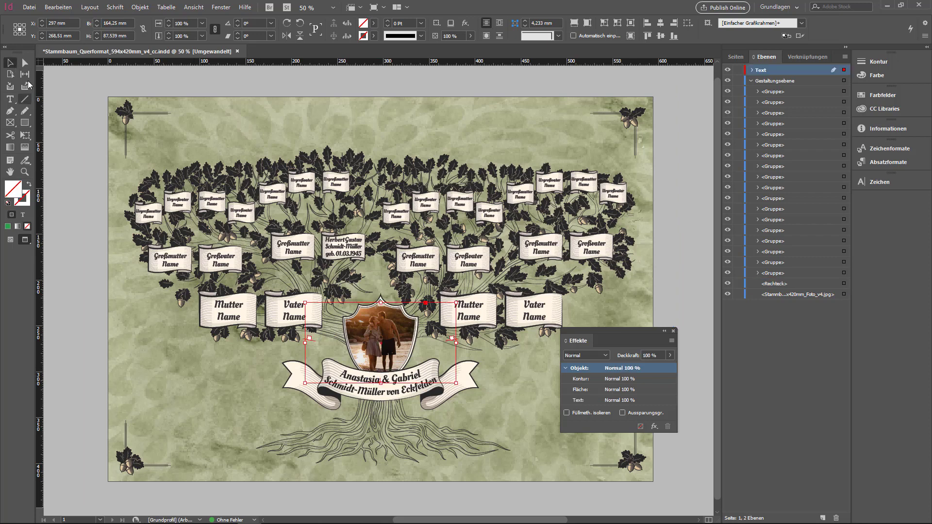
left_click(10, 99)
left_click_drag(340, 375, 425, 401)
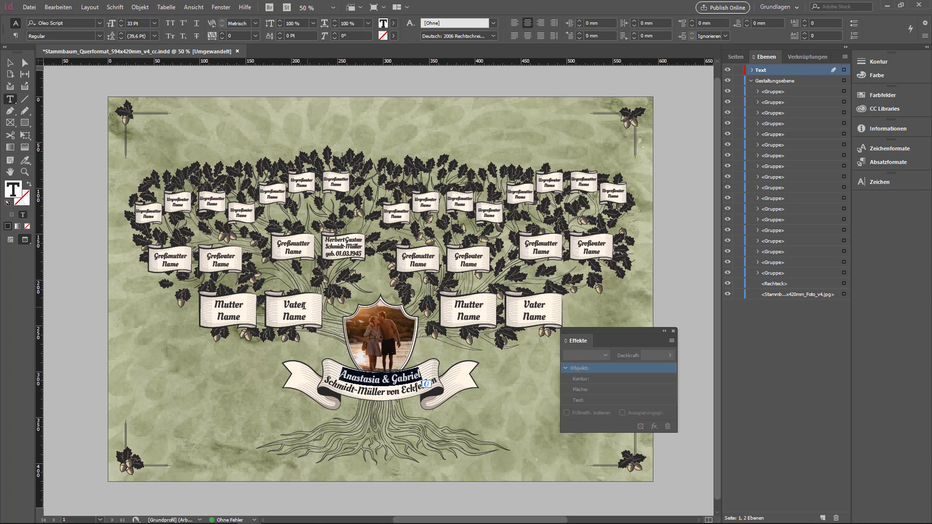
key("ctrl+plus")
key("ctrl+plus")
key("ctrl+plus")
left_click(99, 187)
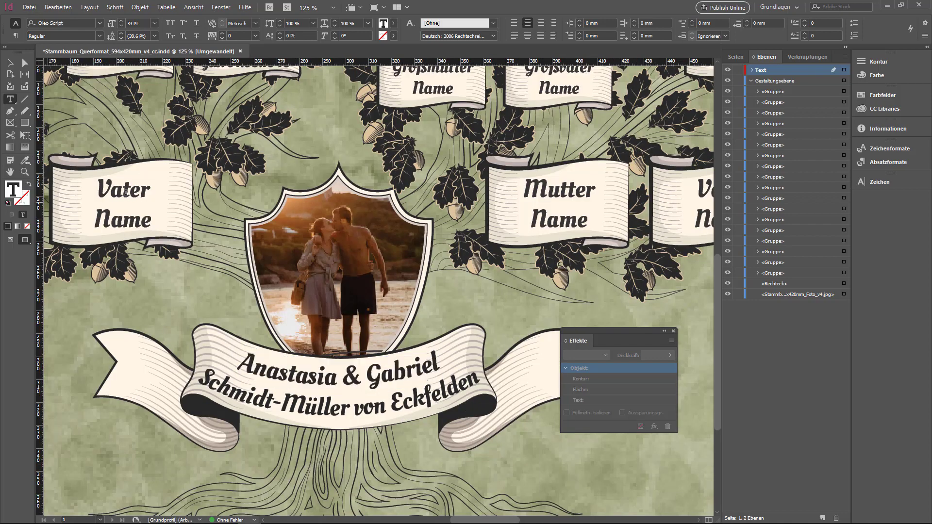
key("ctrl+a")
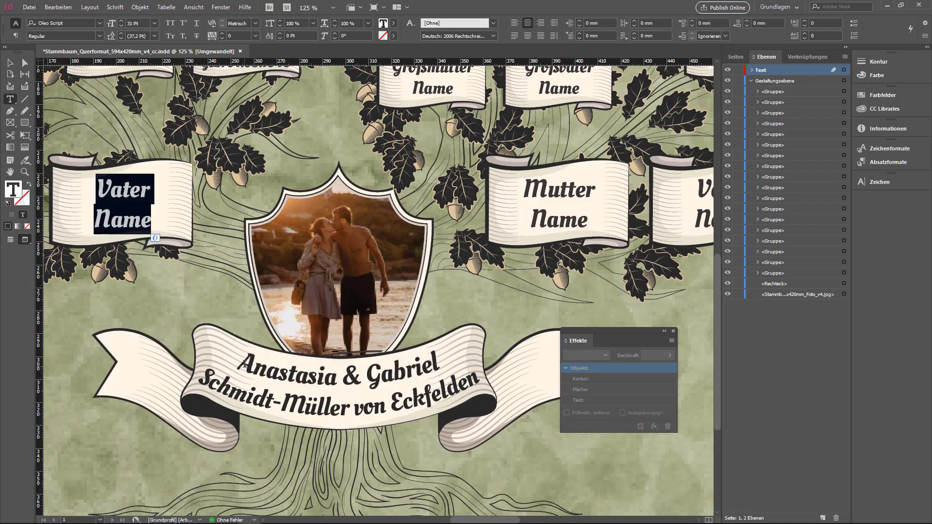
mouse_move(245, 369)
left_mouse_down()
mouse_move(444, 364)
mouse_move(235, 364)
left_mouse_up()
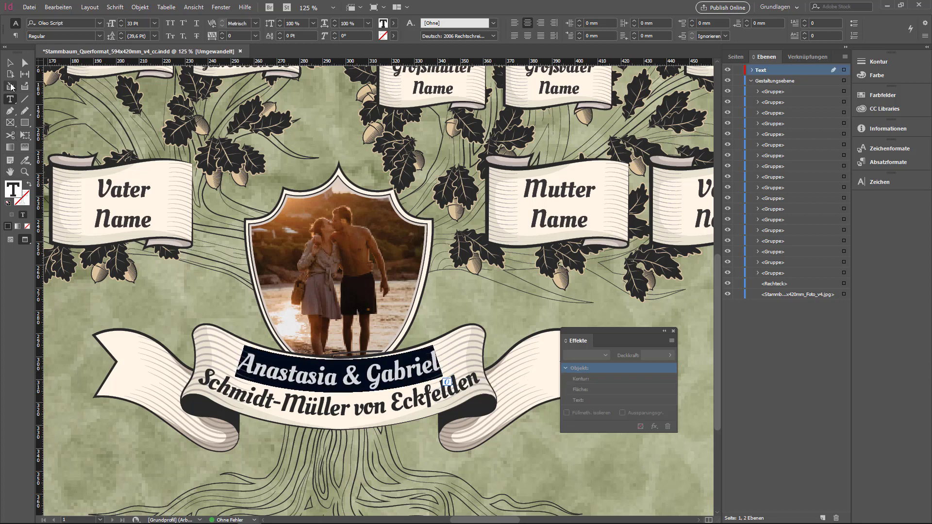
left_click_drag(11, 100, 43, 123)
left_click(307, 373)
key("Left")
key("Left")
key("Left")
key("Left")
key("Left")
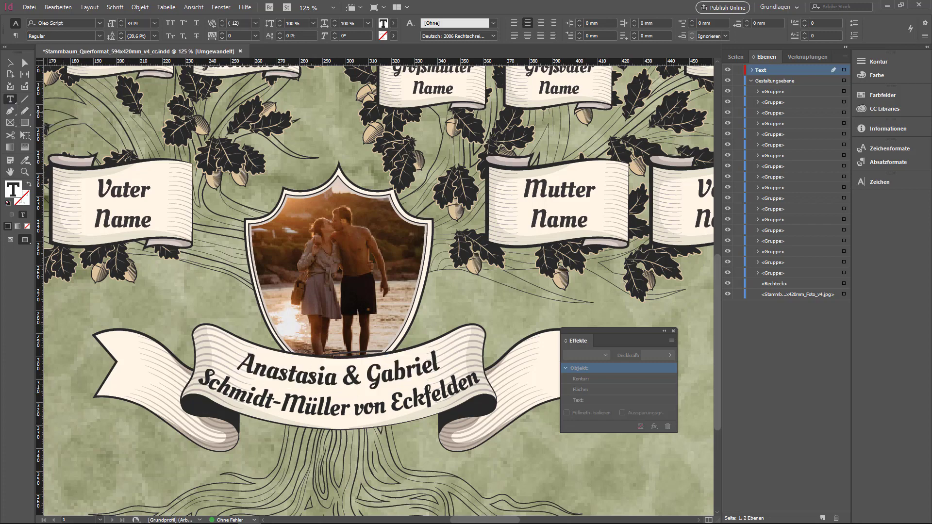
left_click(25, 61)
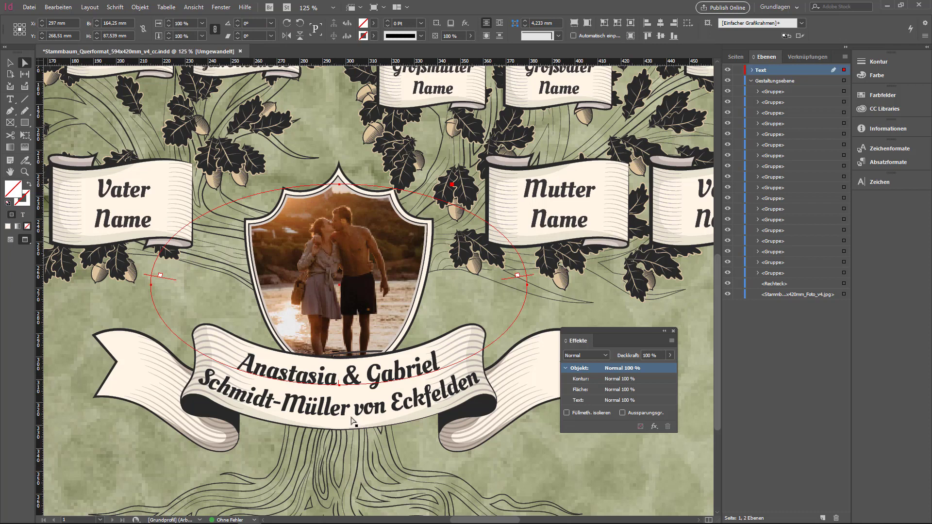
Reposition the banner name text so it sits over the ribbon banner
key("shift+Down")
key("shift+Down")
key("shift+Down")
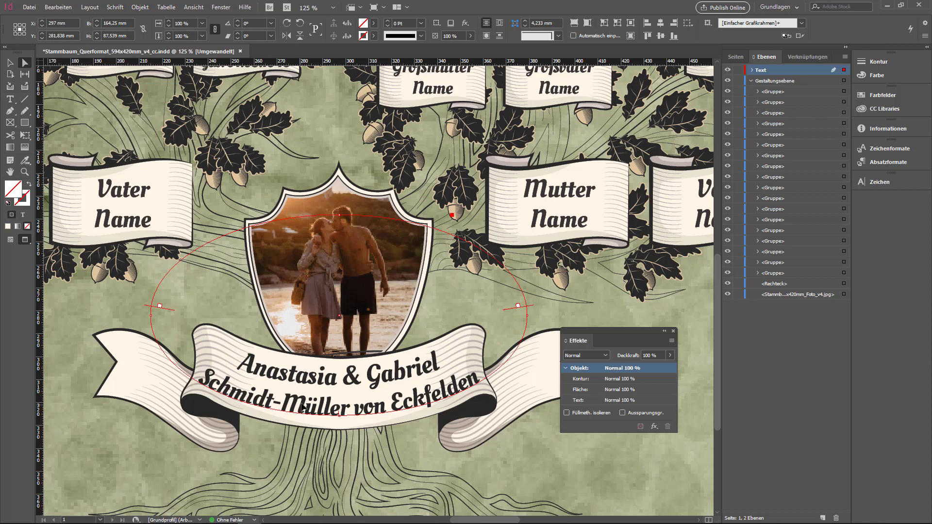
left_click(26, 63)
left_click_drag(305, 405, 305, 424)
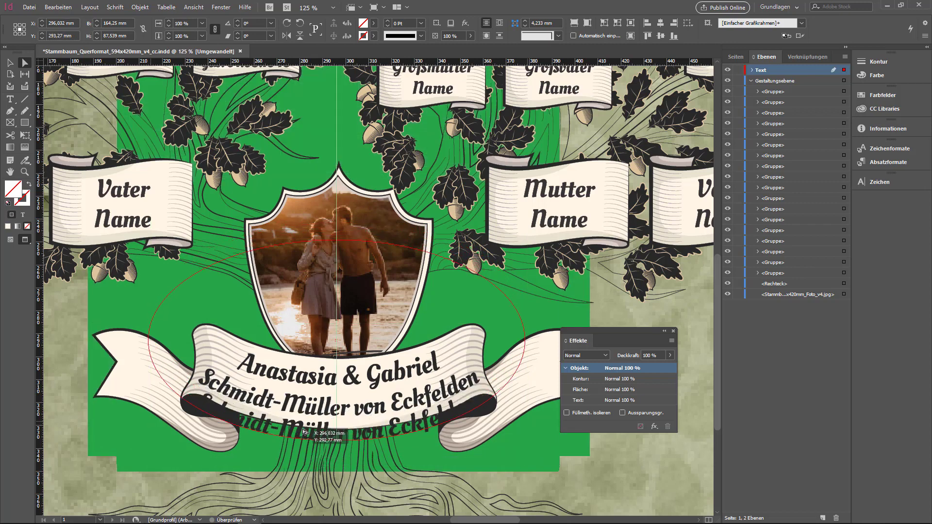
left_click_drag(305, 424, 304, 436)
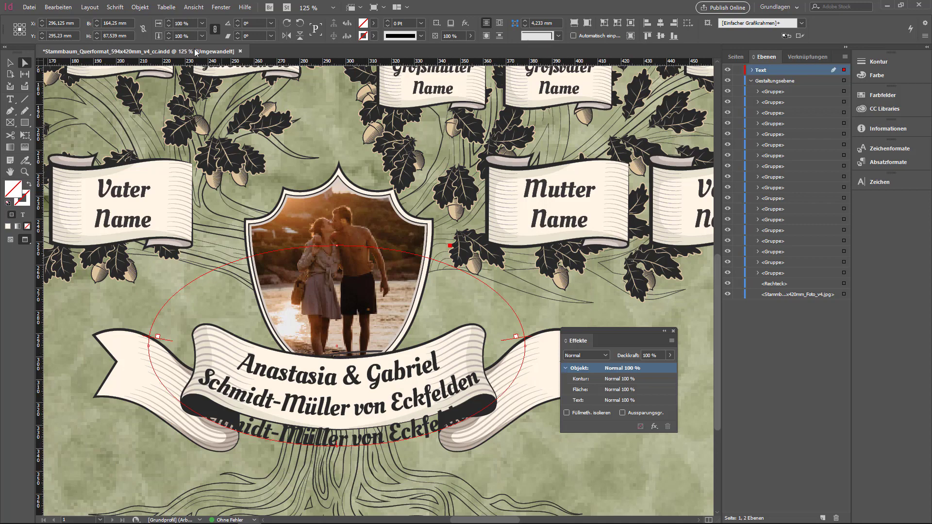
left_click(10, 63)
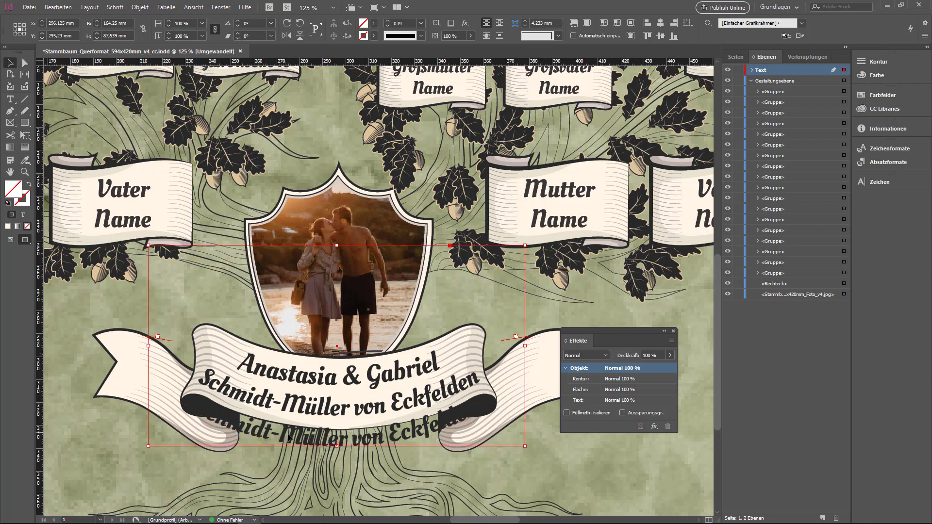
left_click_drag(293, 437, 321, 401)
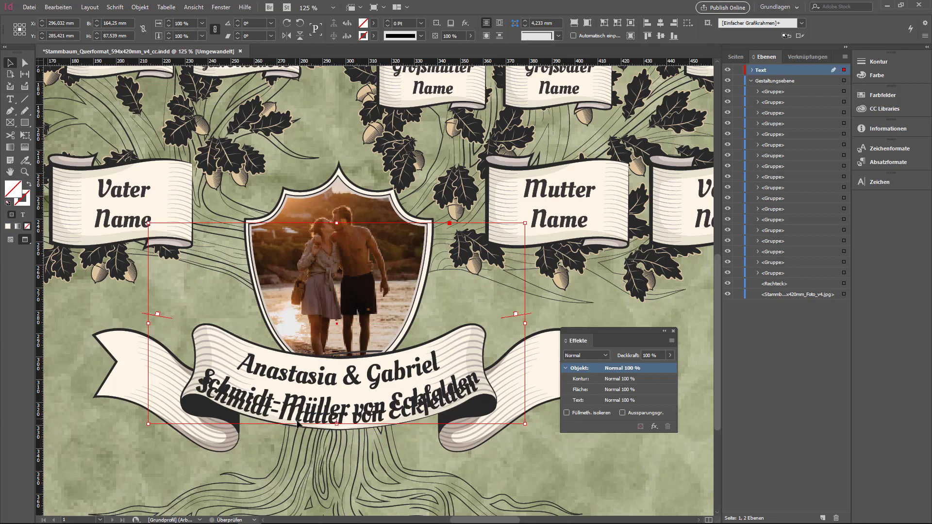
Nudge the curved text path on the ellipse upward
double_click(296, 379)
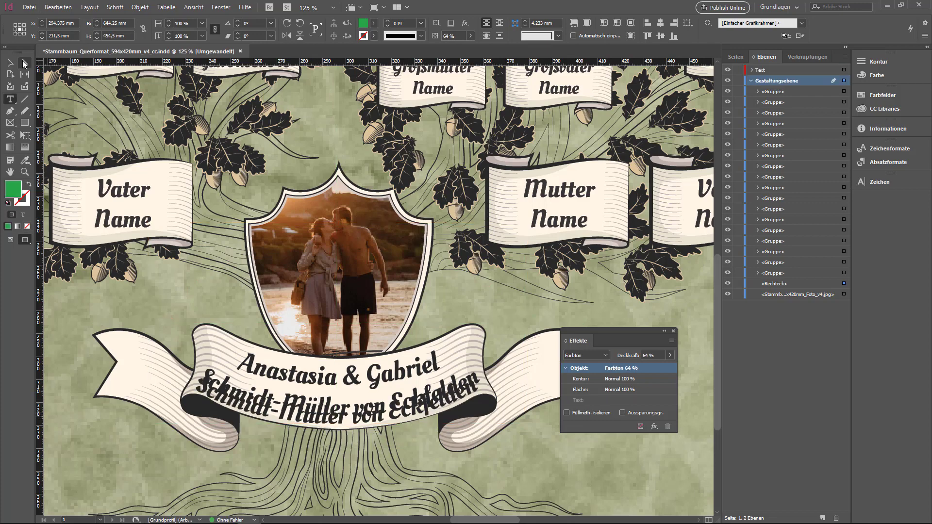
left_click(304, 403)
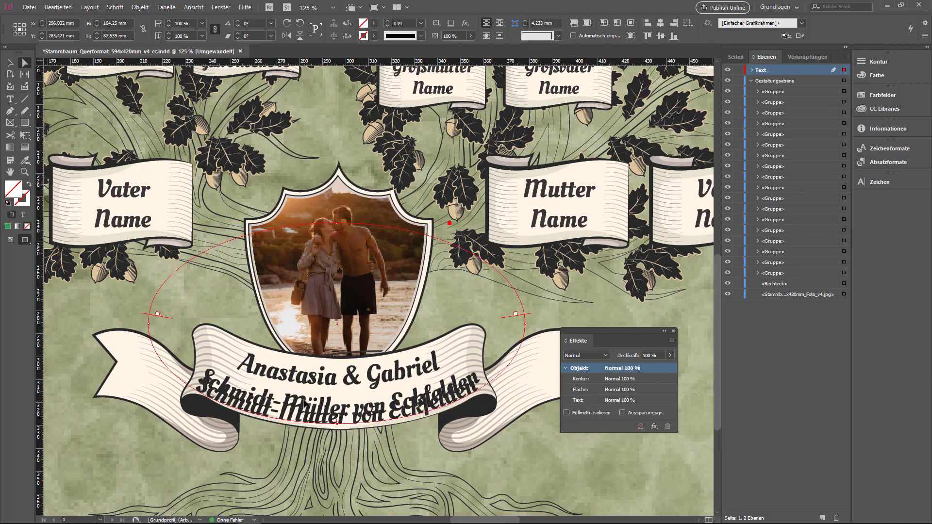
key("shift+Down")
key("shift+Down")
key("shift+Down")
key("shift+Down")
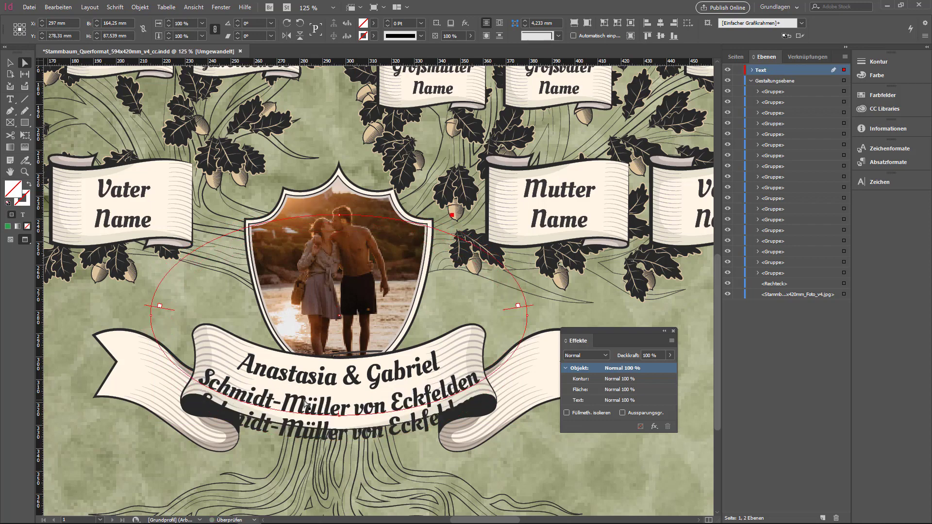
key("shift+Up")
key("shift+Up")
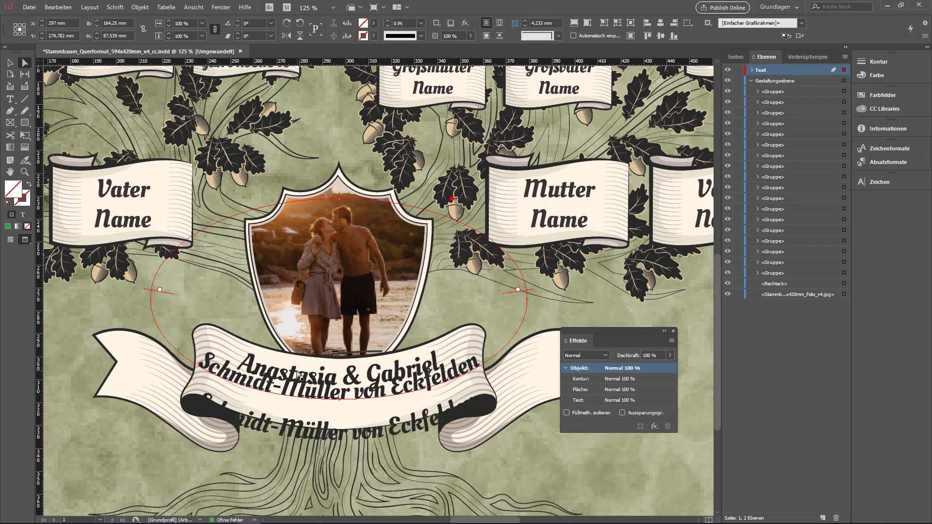
key("shift+Up")
key("shift+Up")
key("shift+Up")
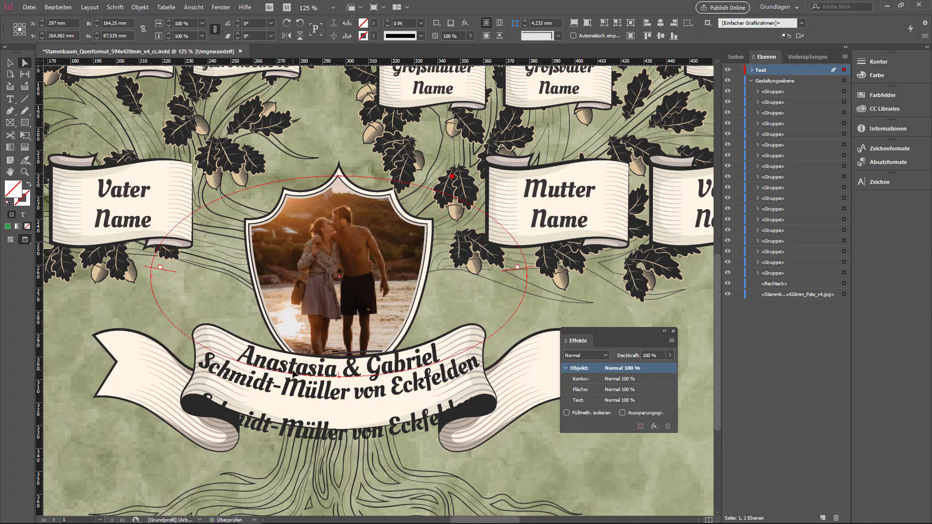
Reduce the 'Anastasia & Gabriel' names line to 20 pt
double_click(289, 373)
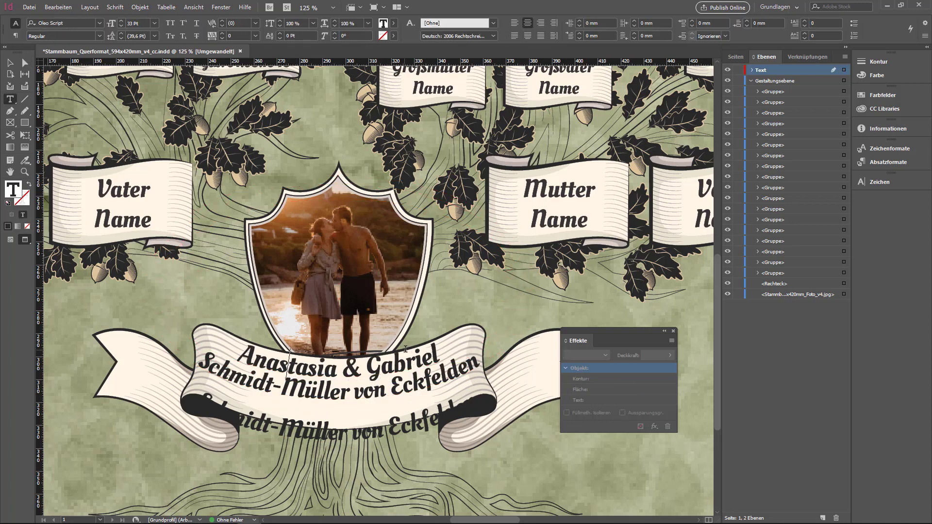
left_click_drag(443, 356, 236, 362)
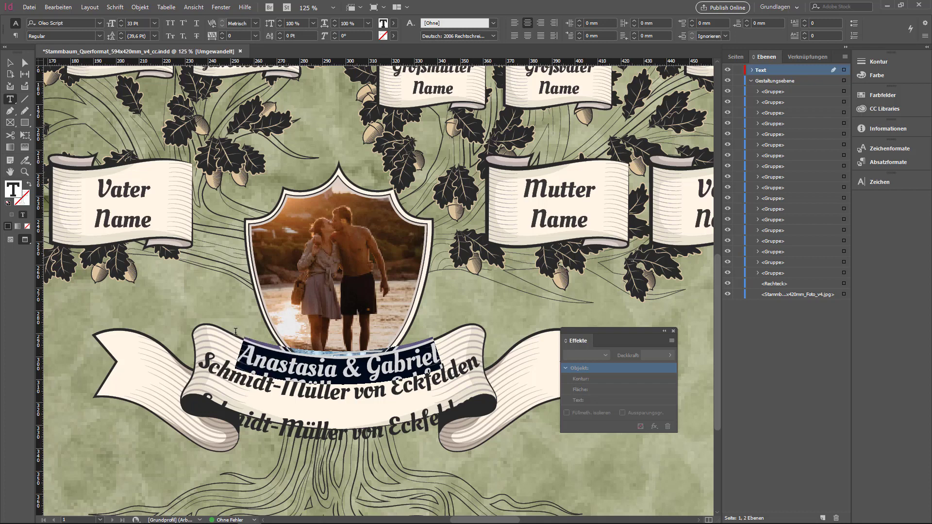
left_click(890, 185)
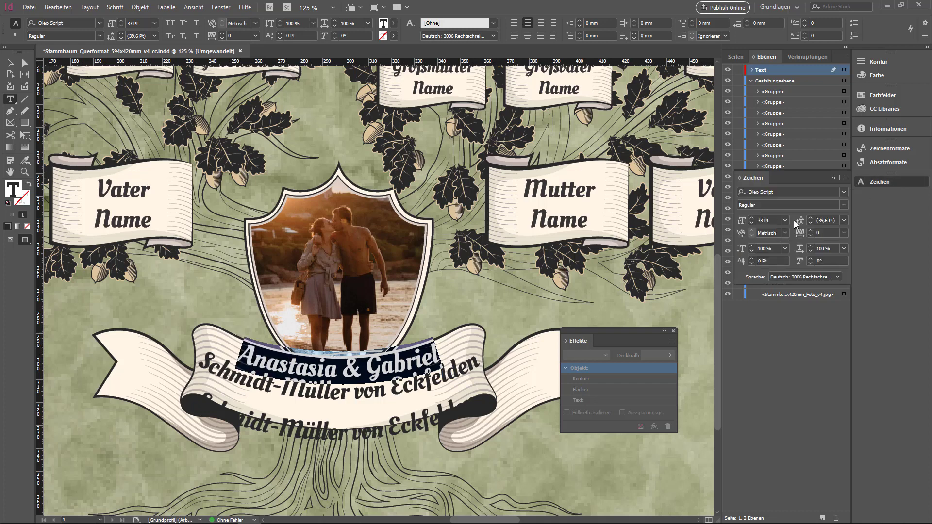
left_click(751, 223)
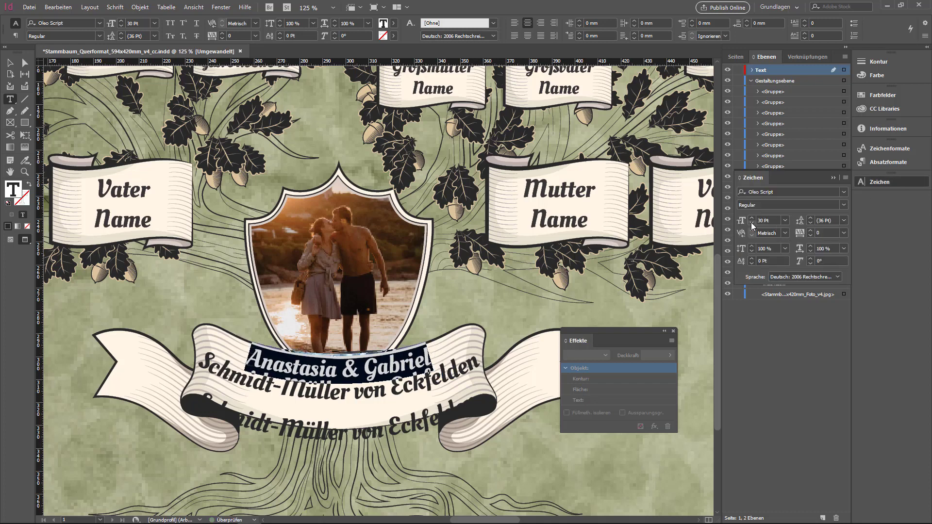
left_click(751, 223)
left_click(73, 380)
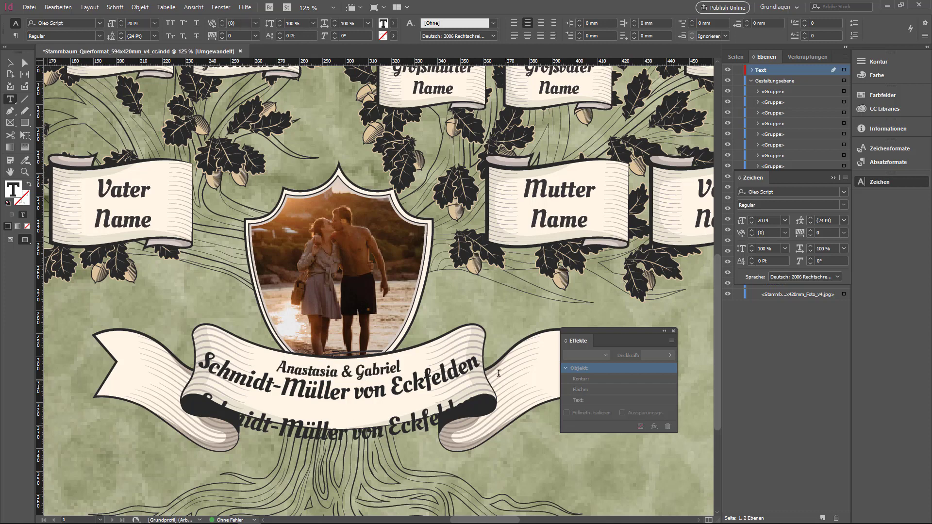
Set the surname line and the lower curved line to 20 pt
triple_click(153, 373)
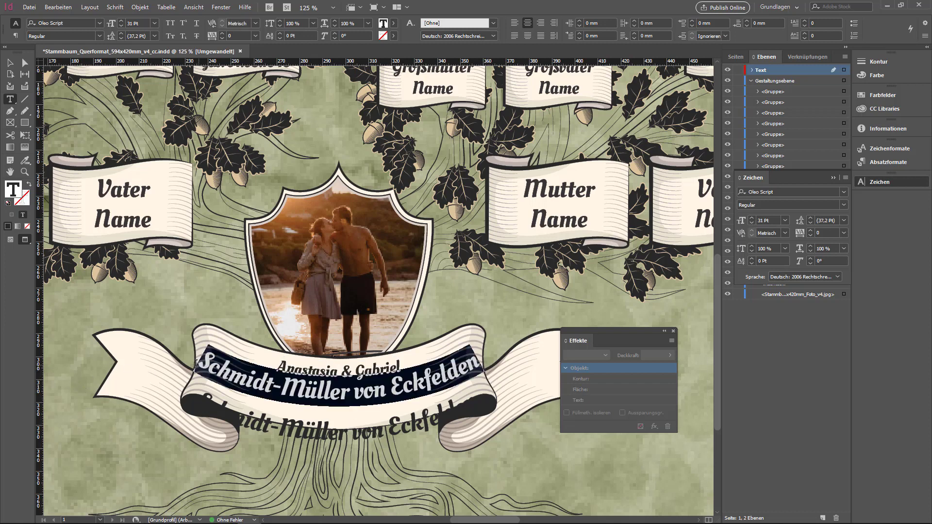
double_click(776, 220)
type("20")
key("Return")
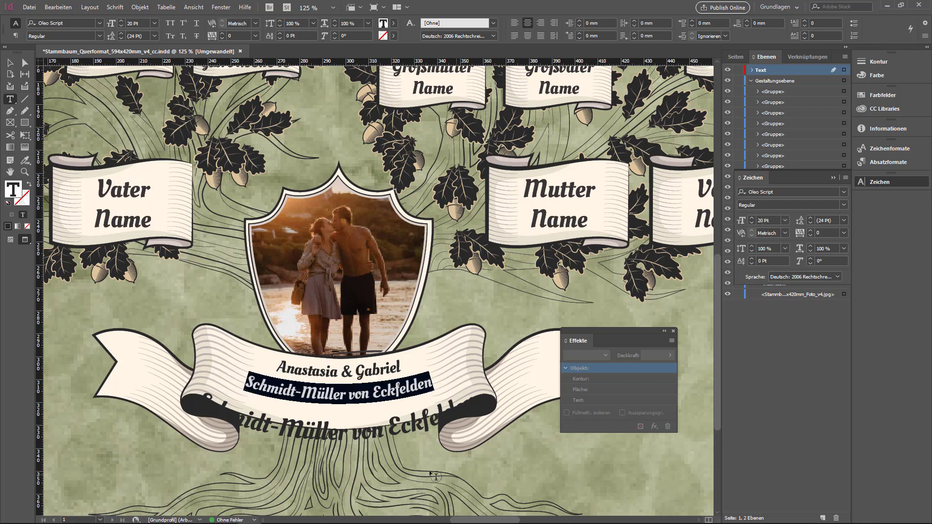
left_click(270, 425)
key("ctrl+a")
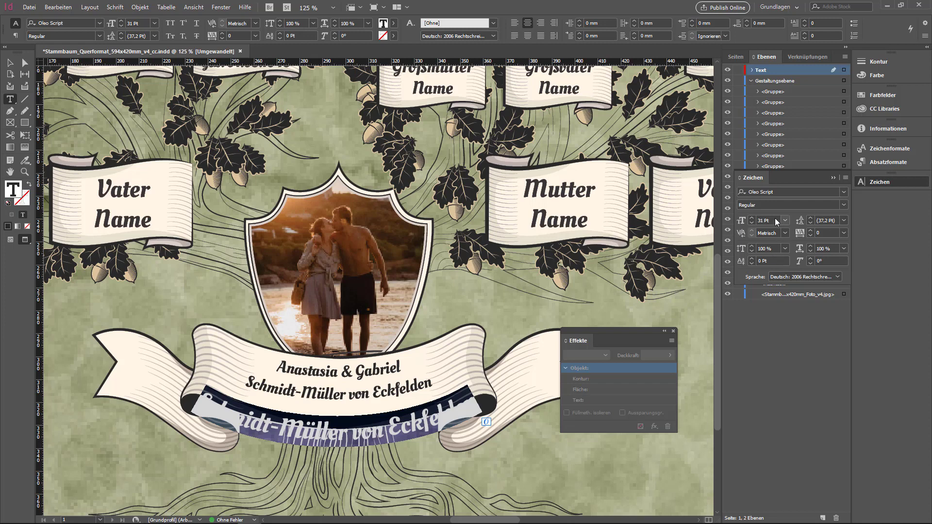
double_click(772, 220)
type("20")
key("Return")
Nudge the lower curved line up into the banner
left_click(10, 64)
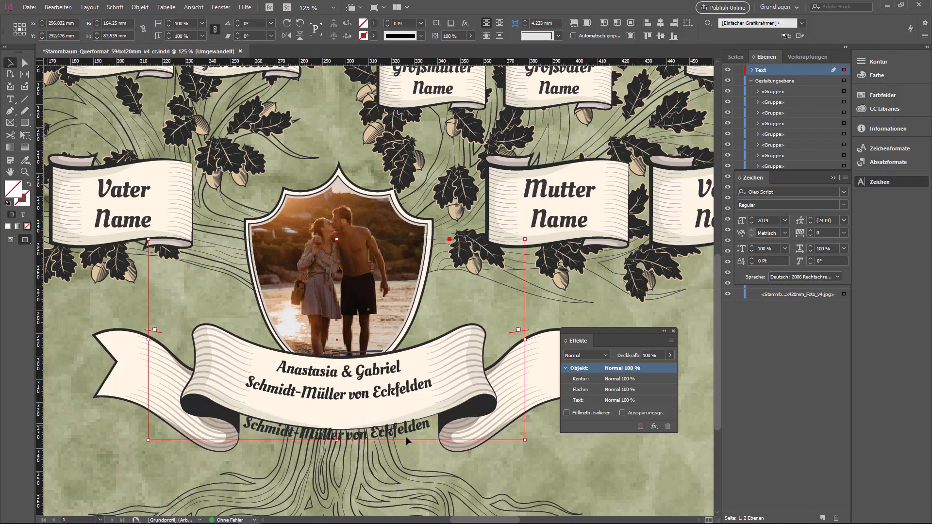
key("shift+Up")
key("shift+Up")
key("shift+Up")
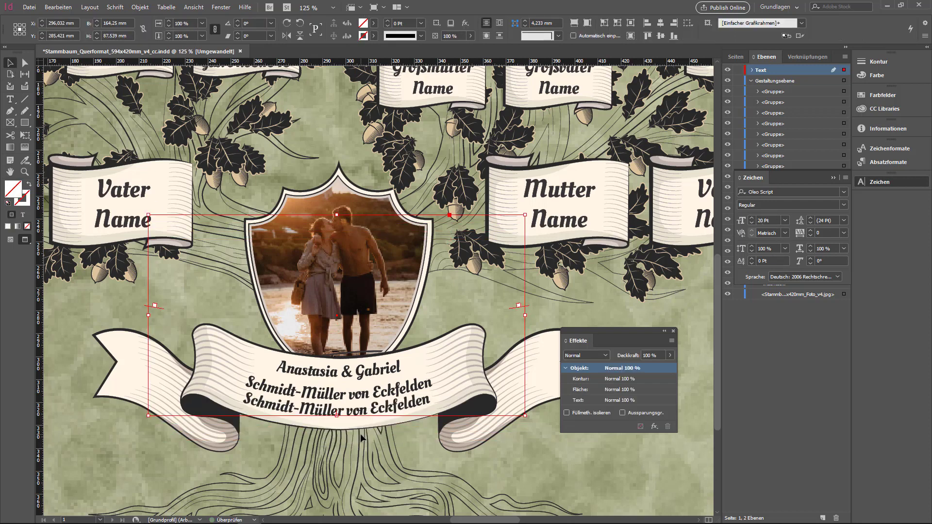
key("Down")
key("Down")
key("Down")
key("Down")
key("Down")
key("Down")
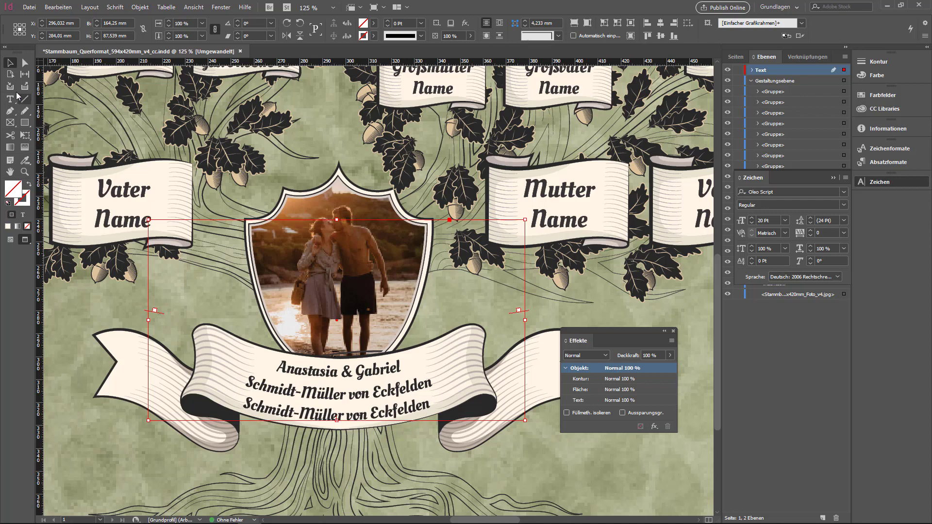
left_click(9, 98)
left_click(422, 399)
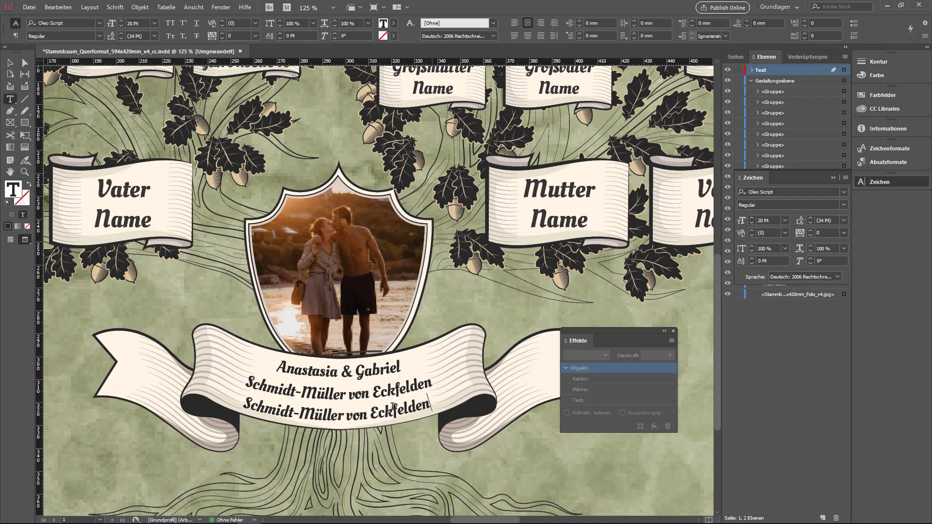
Replace the lower line with 'just married 01 Mai 2019', nudge it down, and fit the page
key("ctrl+a")
type("just a")
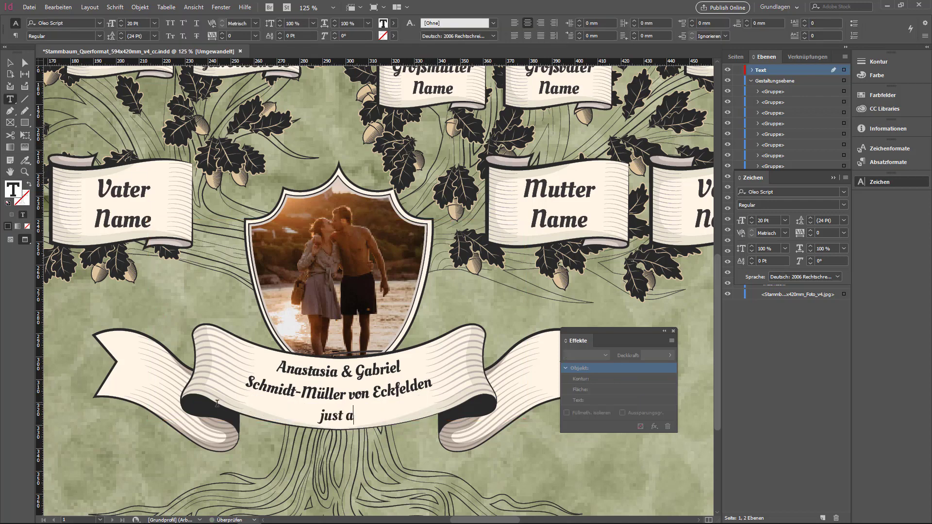
key("BackSpace")
type("married")
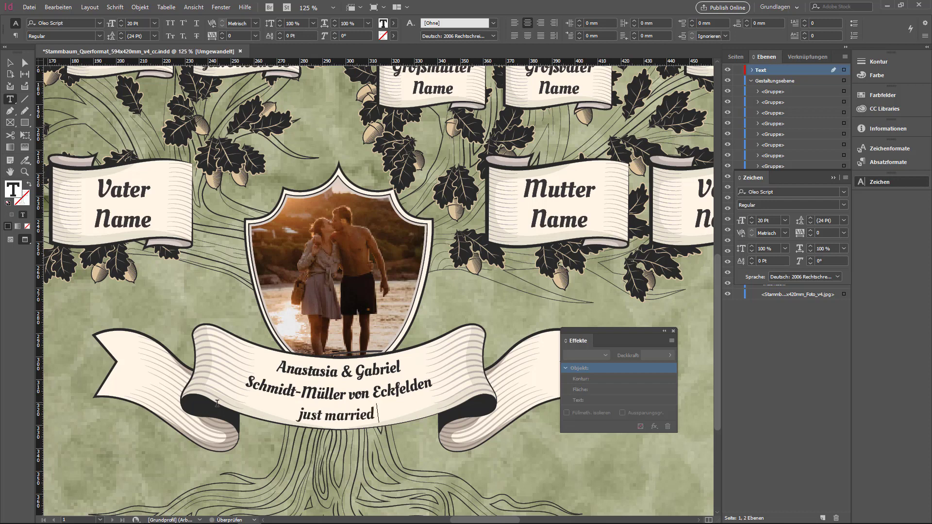
type(" 01")
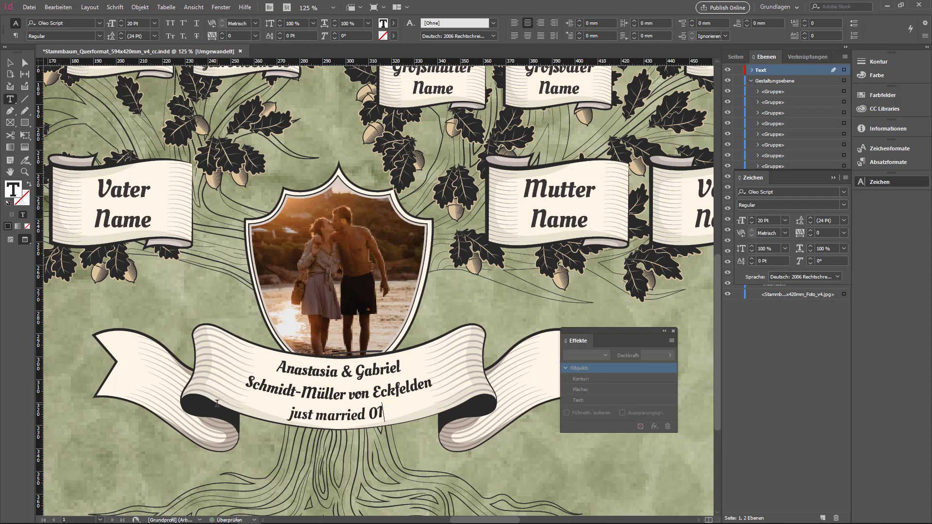
type(" Mai 20")
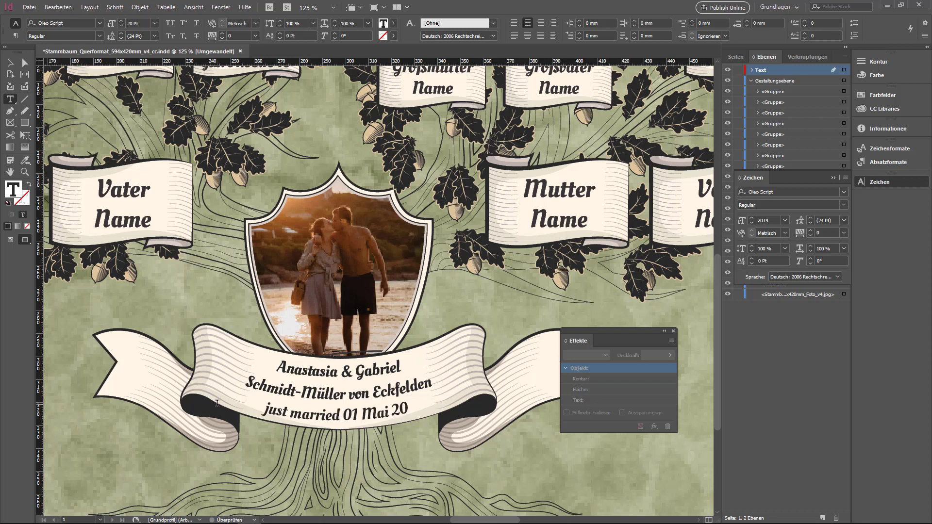
type("19")
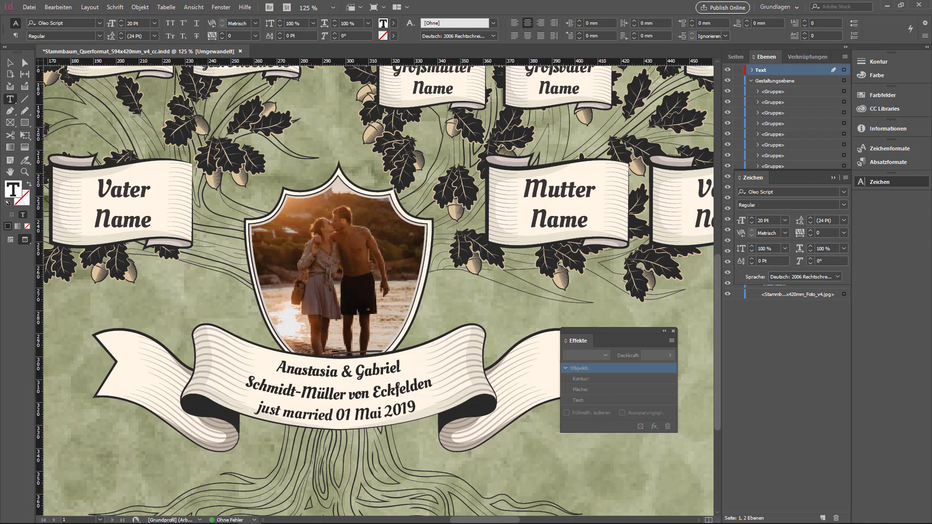
key("Escape")
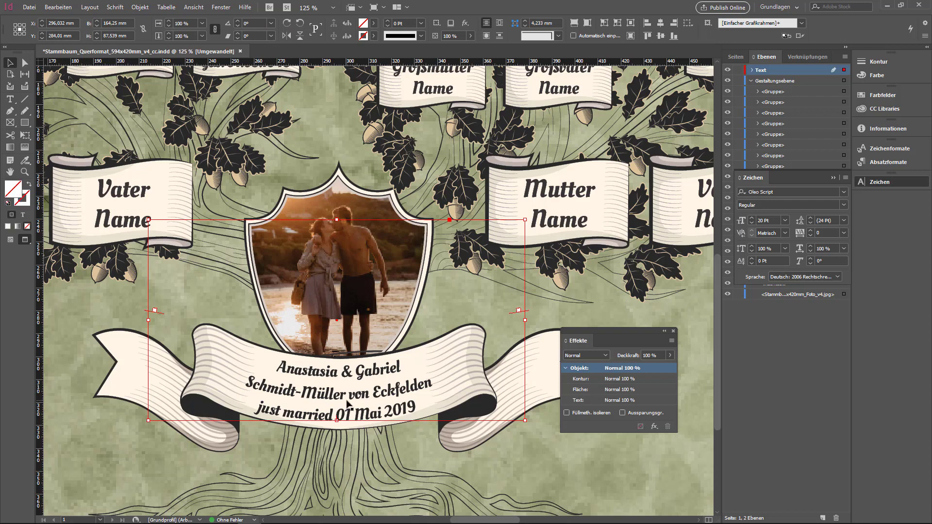
key("Down")
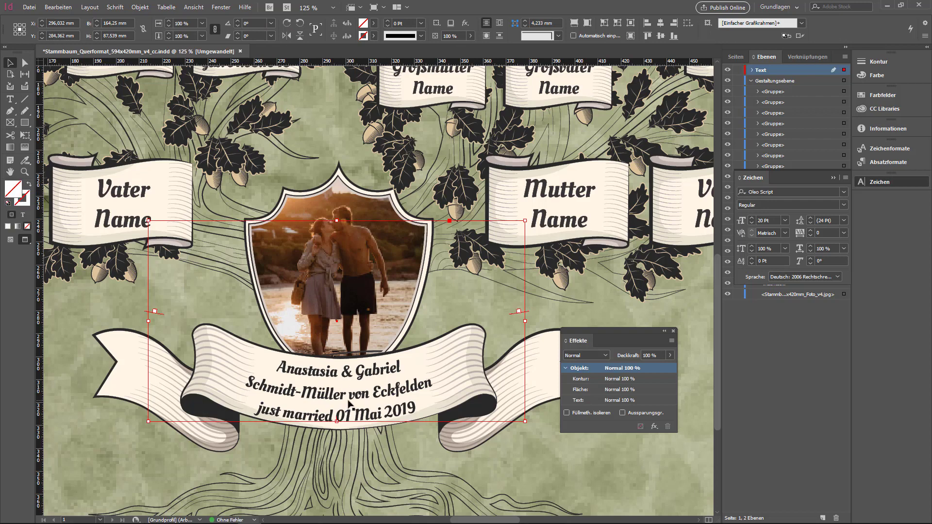
key("ctrl+0")
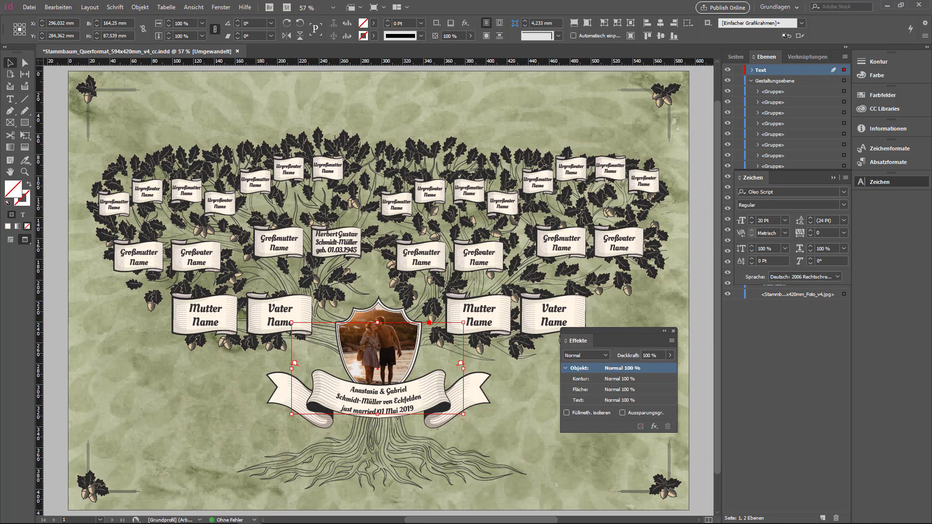
Export the poster as a JPEG file
left_click(29, 7)
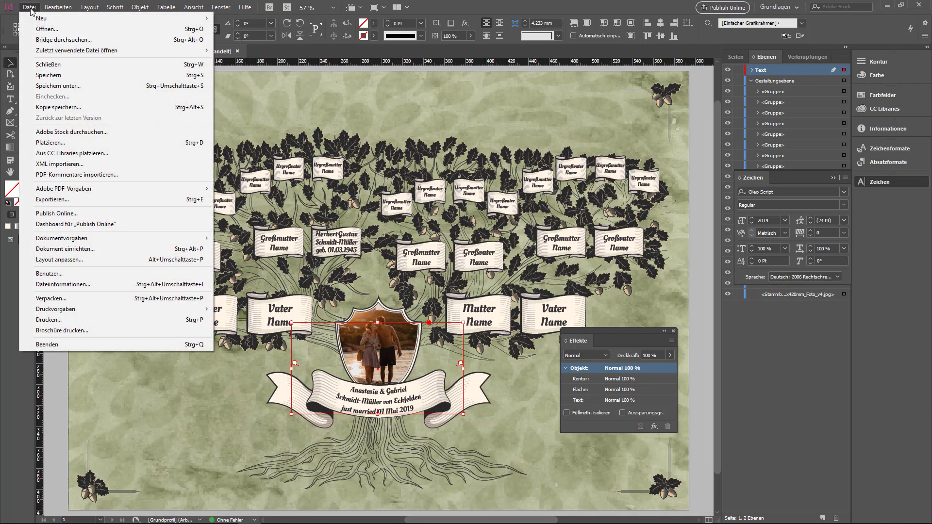
left_click(122, 199)
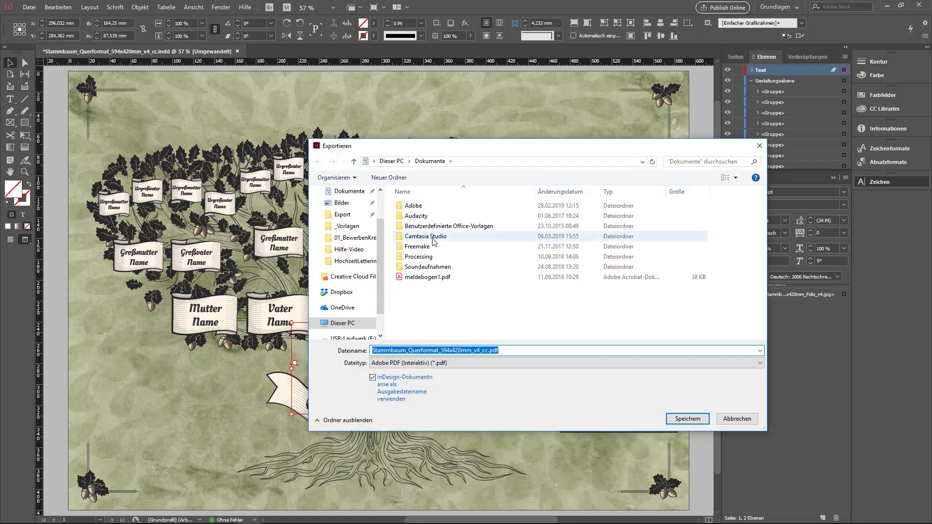
left_click(440, 364)
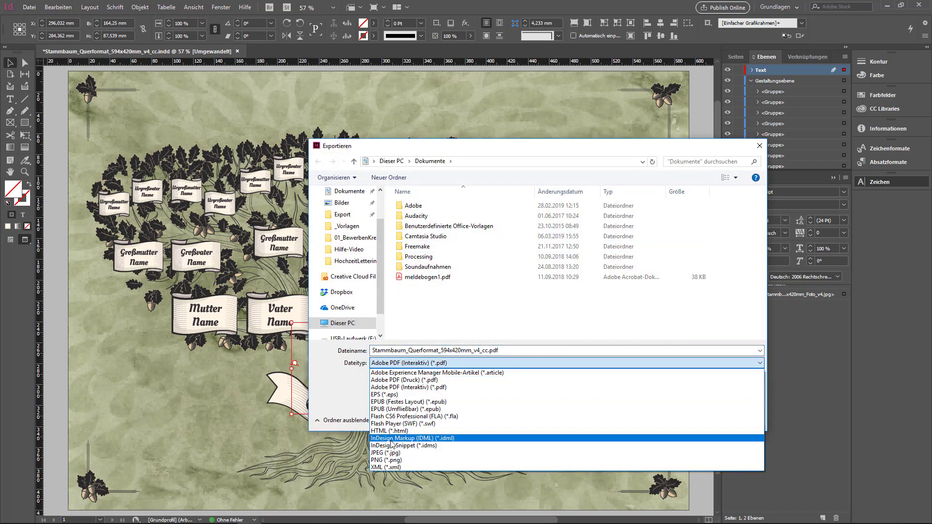
left_click(407, 453)
left_click(689, 419)
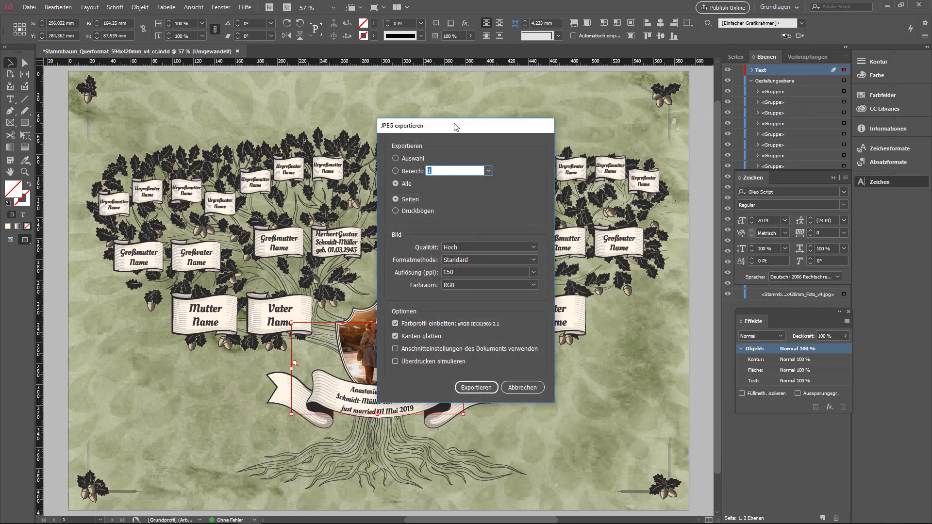
Set JPEG quality to Maximal at 150 ppi, keeping the RGB colour space
left_click(457, 247)
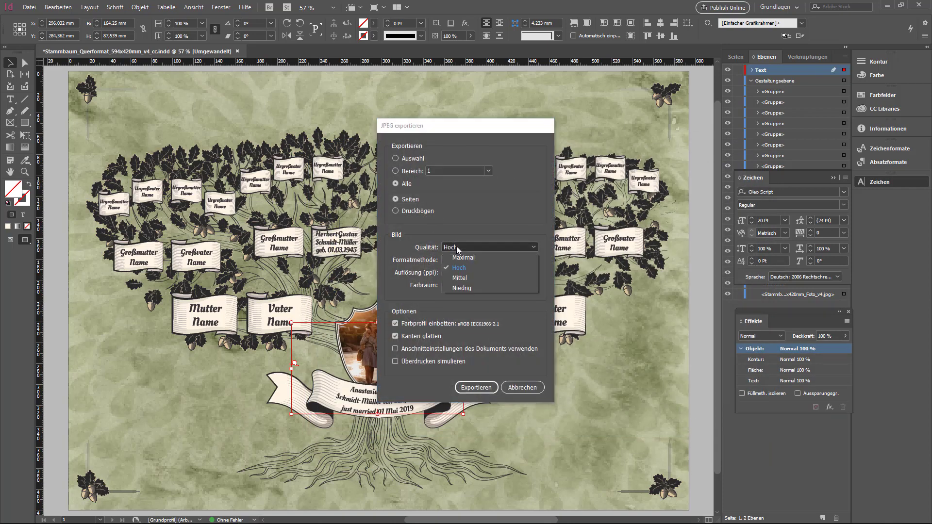
left_click(470, 258)
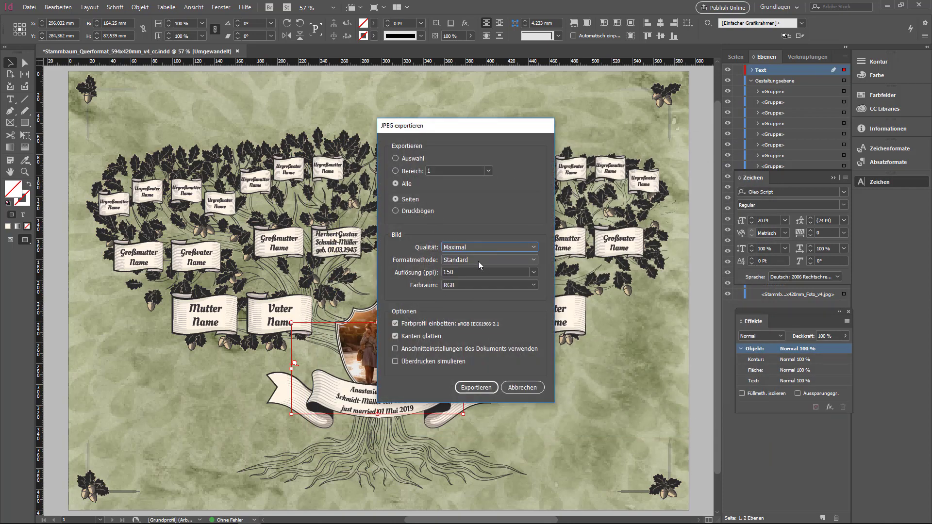
left_click(480, 273)
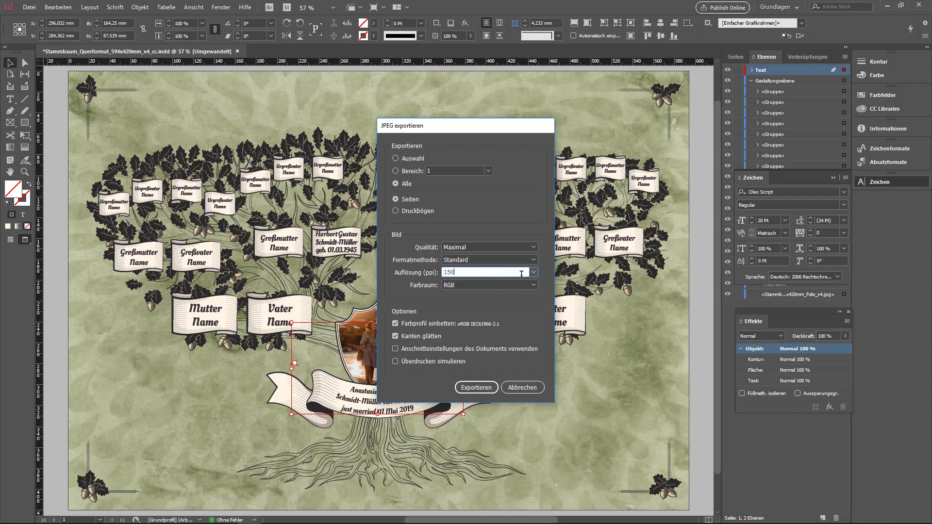
left_click(456, 285)
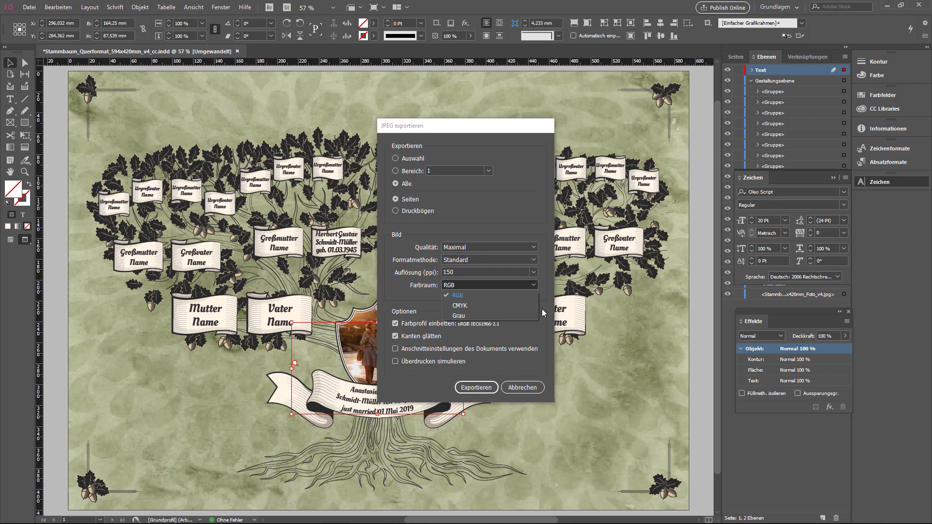
left_click(474, 299)
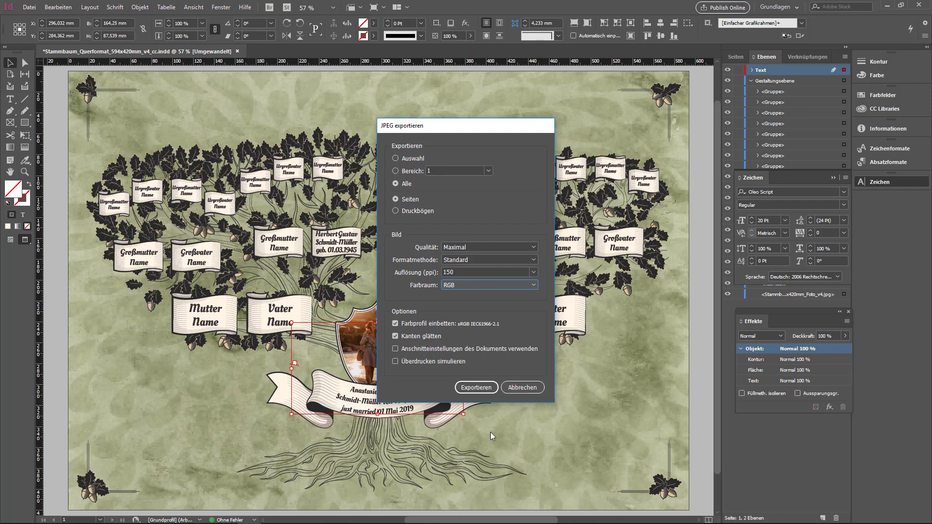
Finish the JPEG export and export a PDF with the Qualitativ hochwertiger Druck preset
left_click(519, 388)
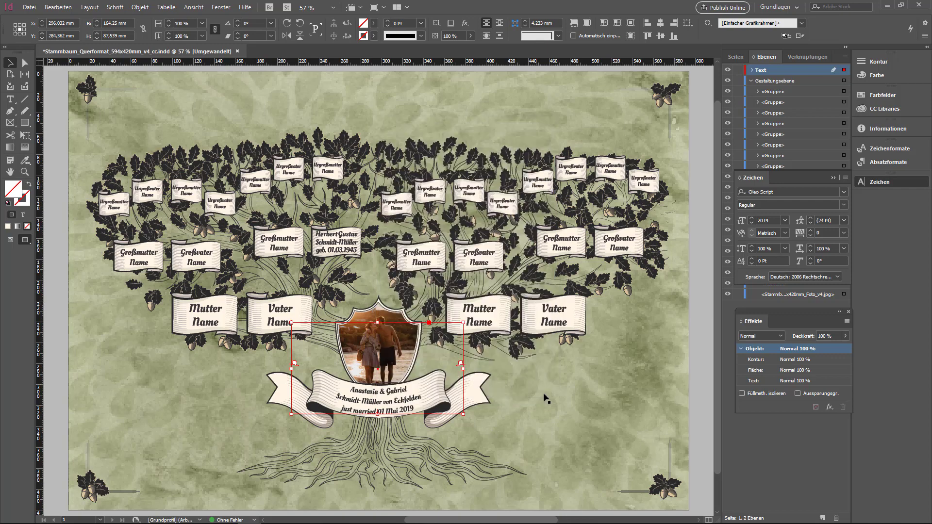
left_click(30, 7)
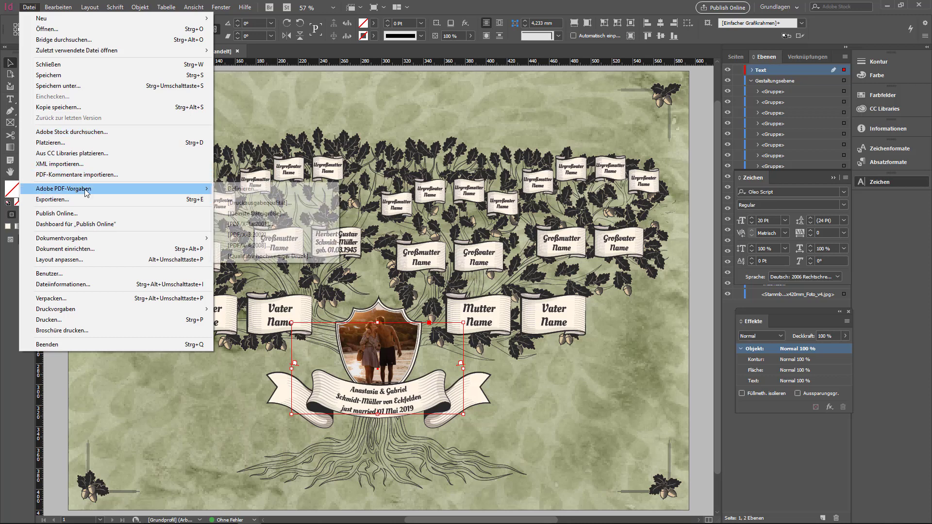
mouse_move(115, 188)
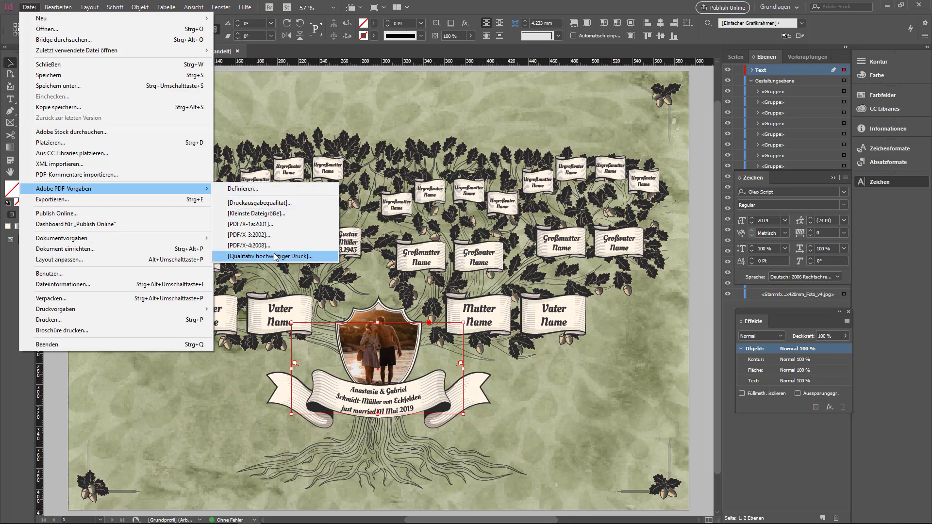
left_click(271, 258)
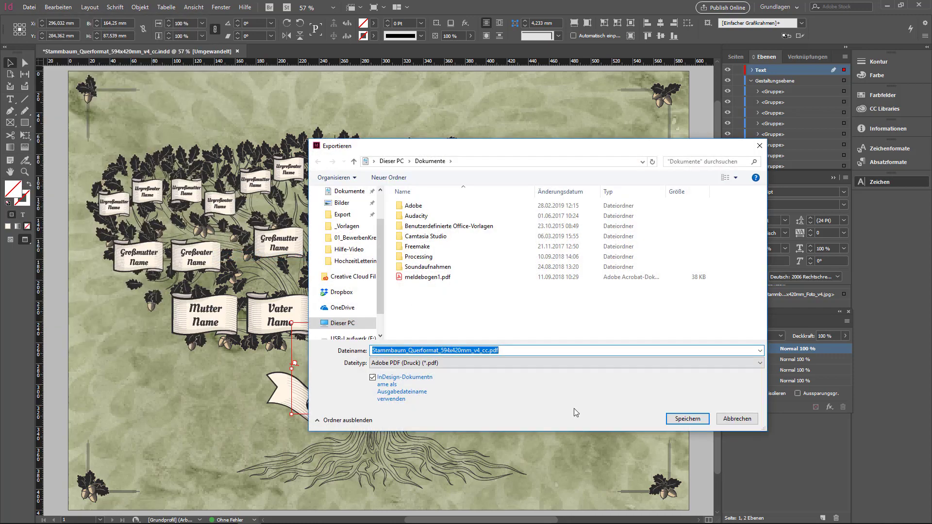
left_click(686, 418)
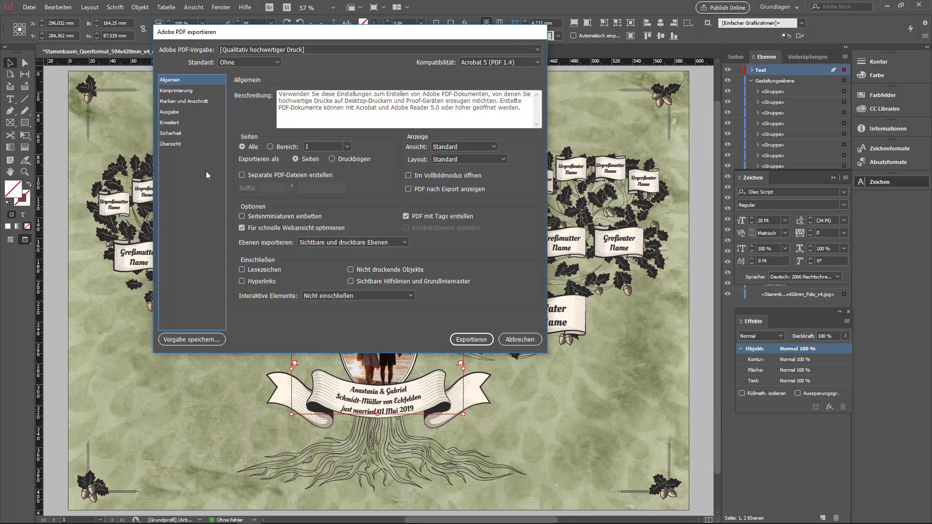
Convert the PDF output colours to ISO Coated v2 300% (ECI) and confirm the export
left_click(168, 112)
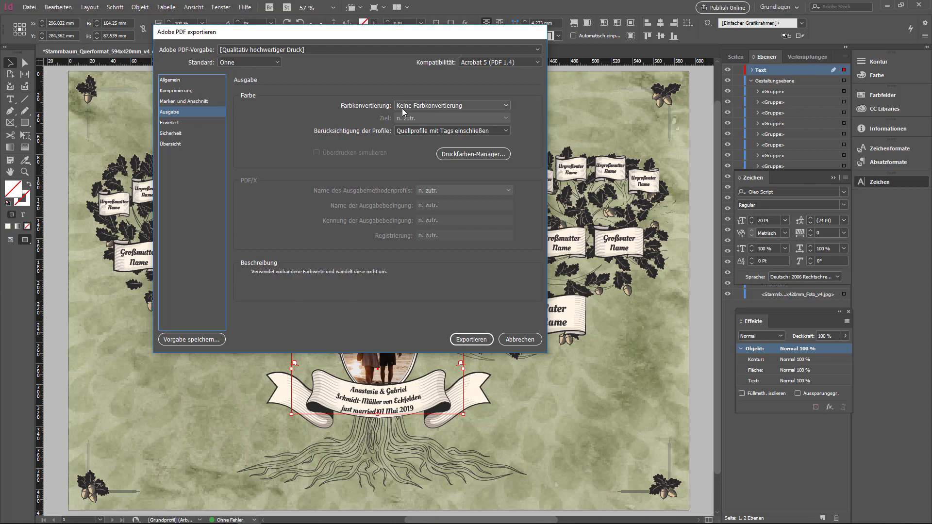
left_click(448, 106)
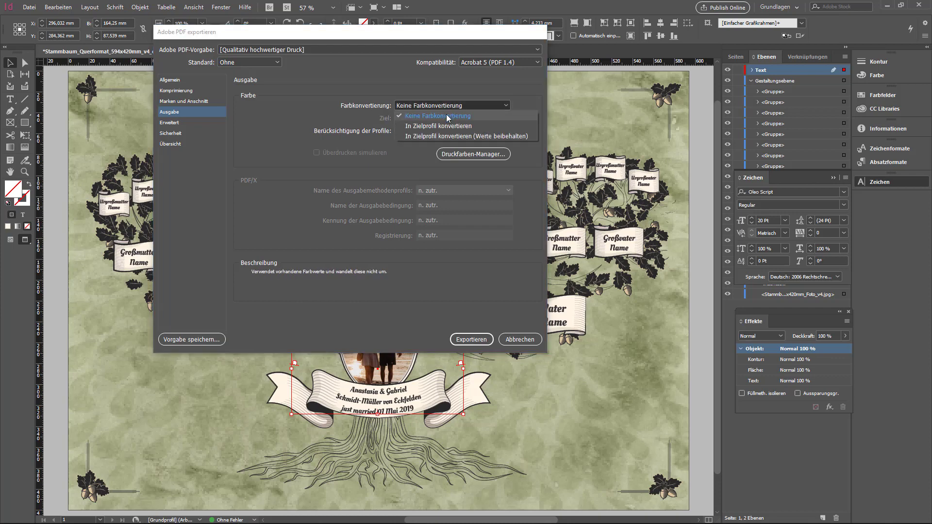
left_click(424, 136)
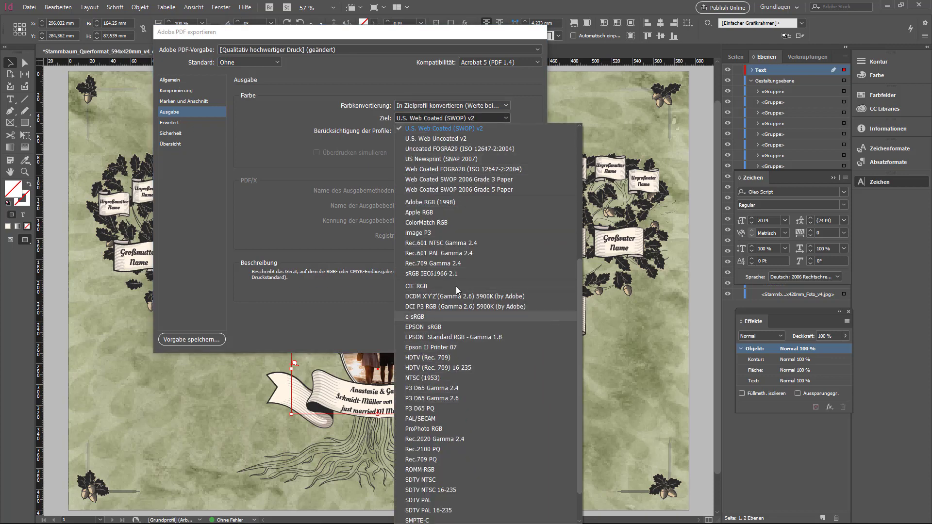
scroll(459, 268, "up", 5)
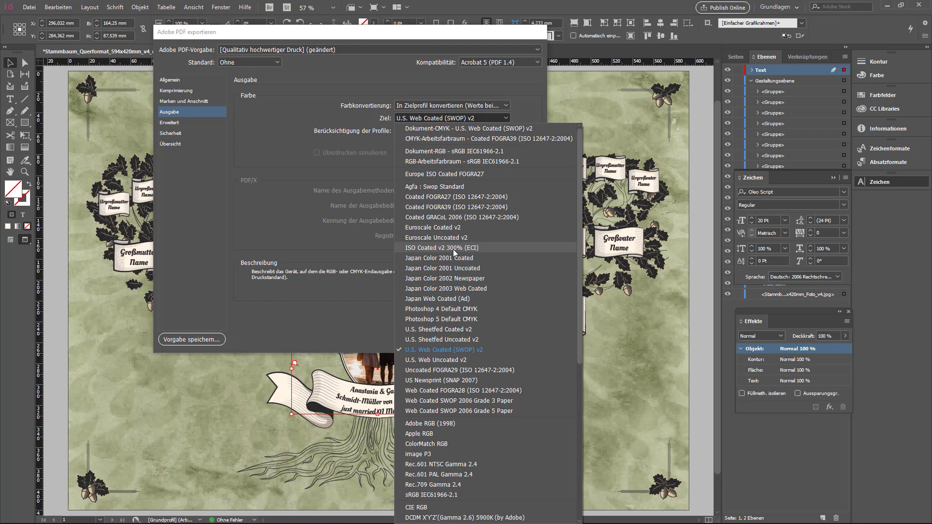
left_click(453, 248)
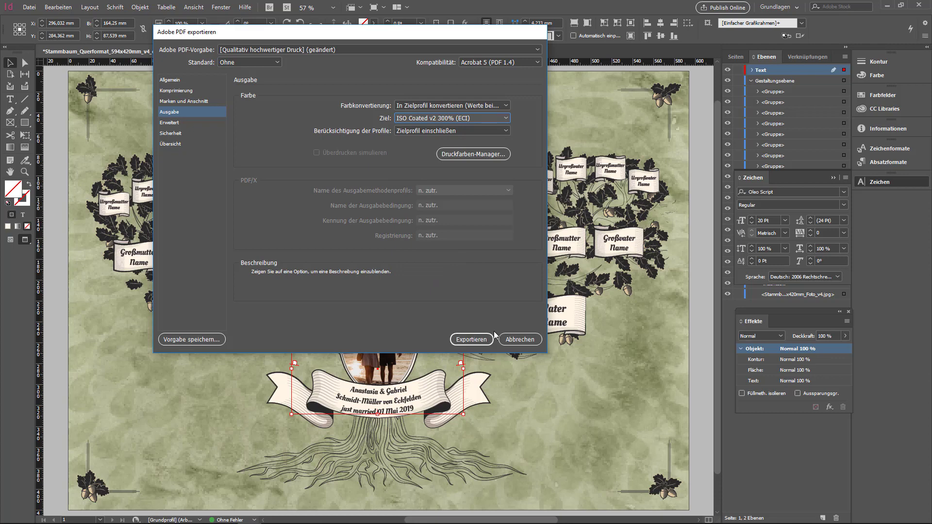
left_click(520, 340)
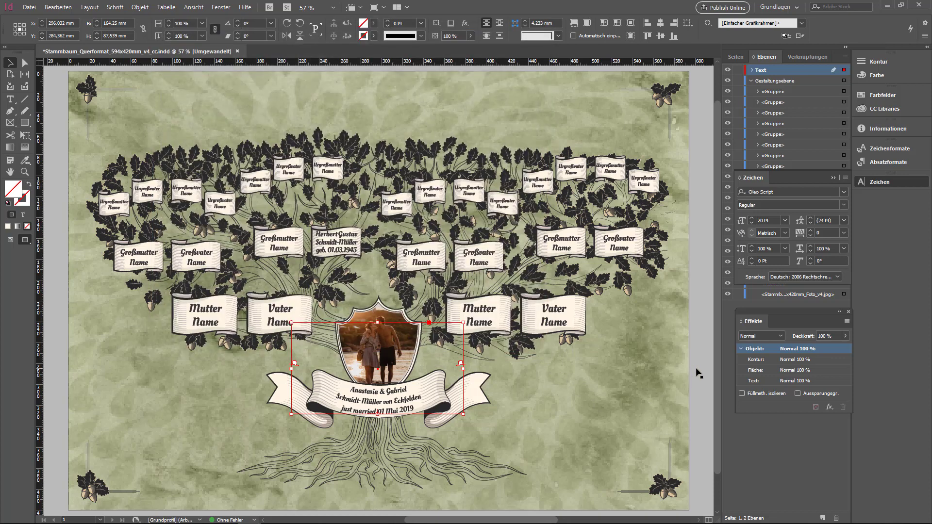
left_click(699, 373)
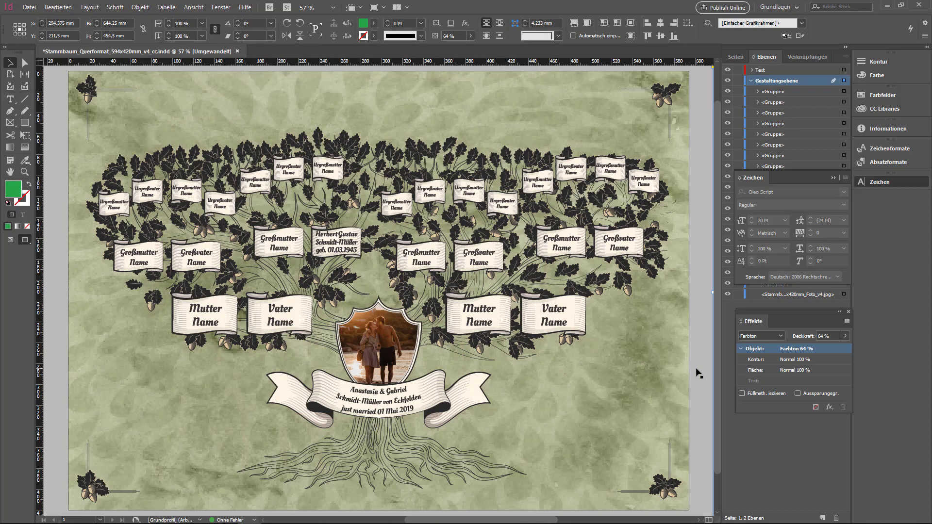